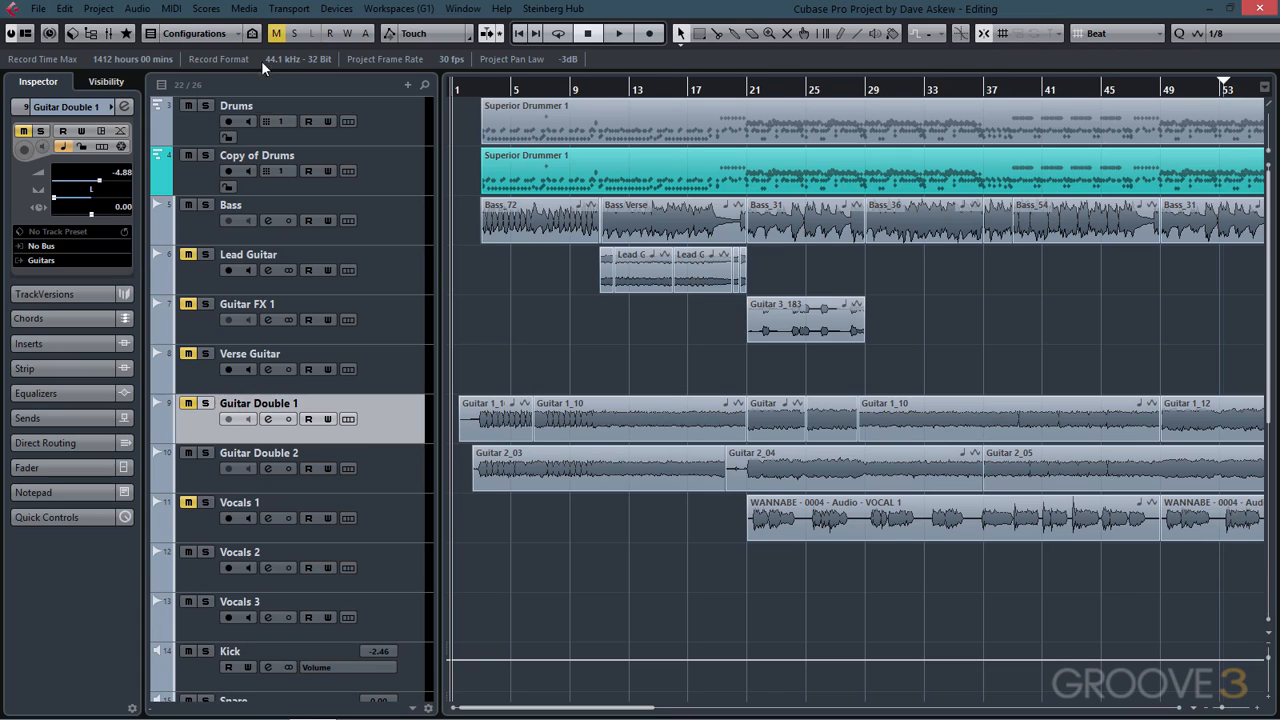
- Open the Pool and drag the Bass_66 audio clip onto the Guitar FX 1 track at the start of the song
{"action": "left_click", "coordinate": [244, 9]}
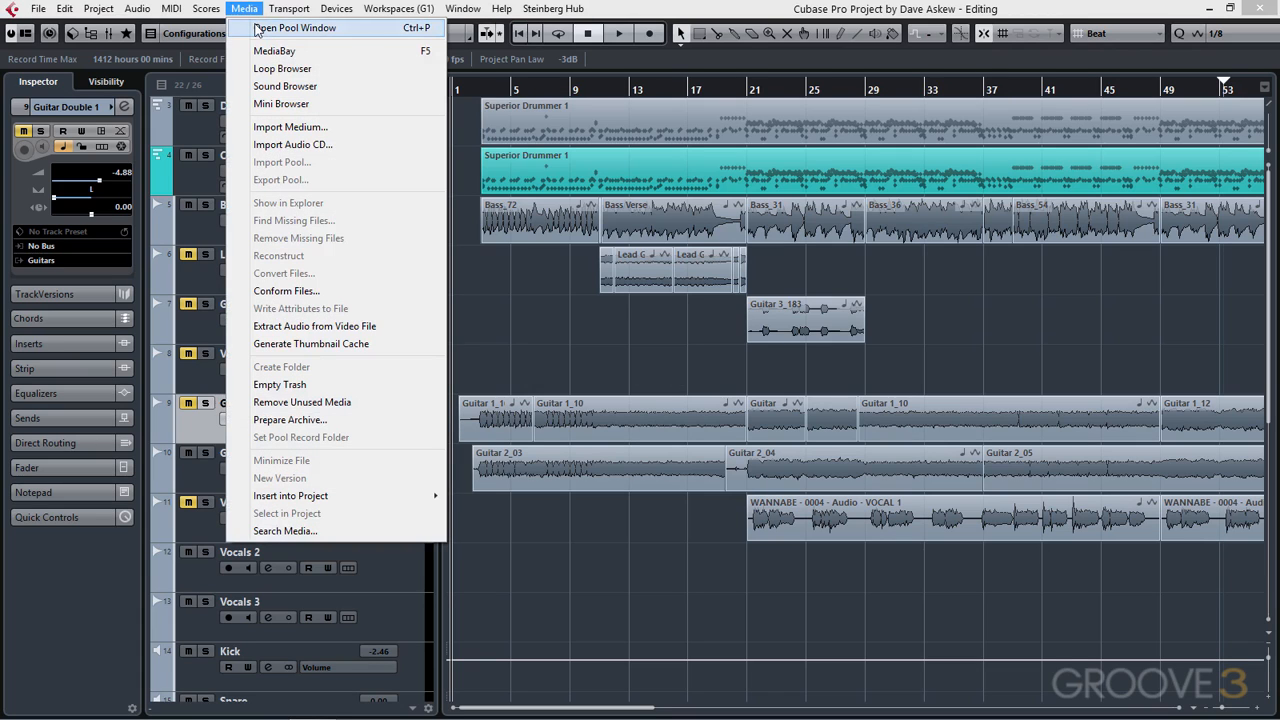
{"action": "left_click", "coordinate": [258, 29]}
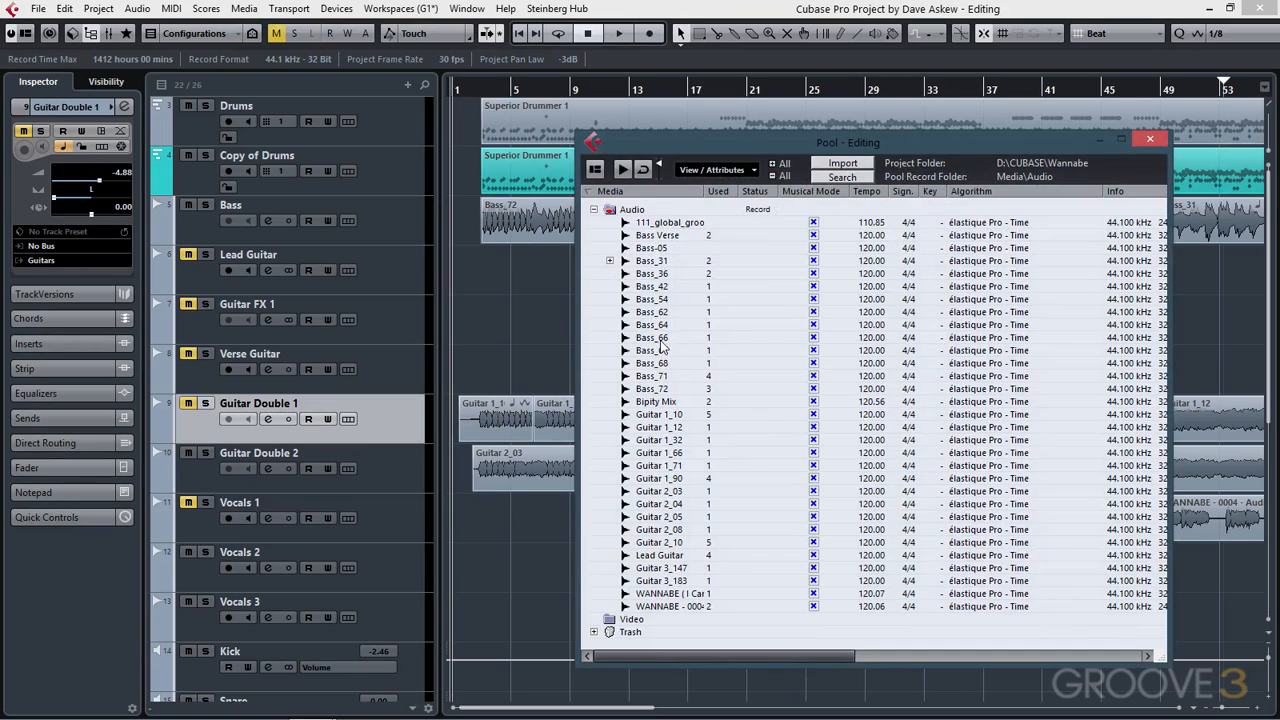
{"action": "left_click_drag", "start_coordinate": [652, 338], "coordinate": [481, 315]}
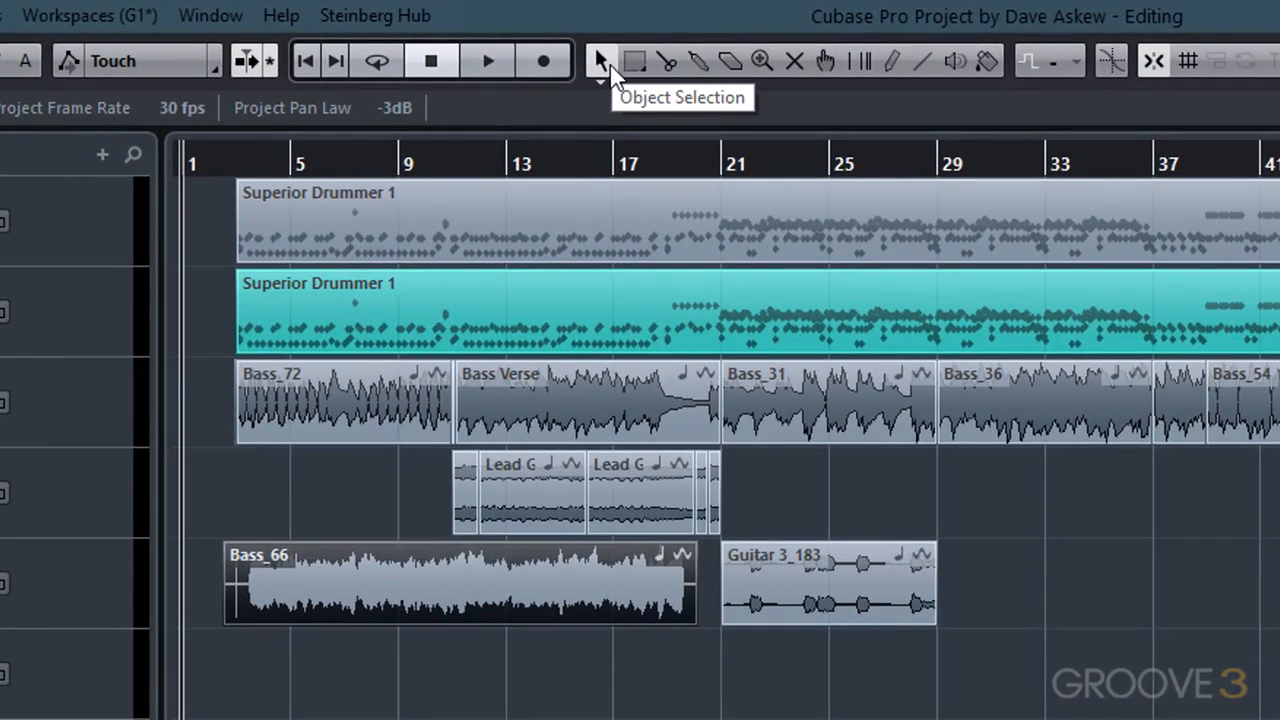
- Resize the Guitar 3_183 event with normal sizing, trimming its end and start edges
{"action": "left_click", "coordinate": [606, 320]}
{"action": "left_click", "coordinate": [613, 390]}
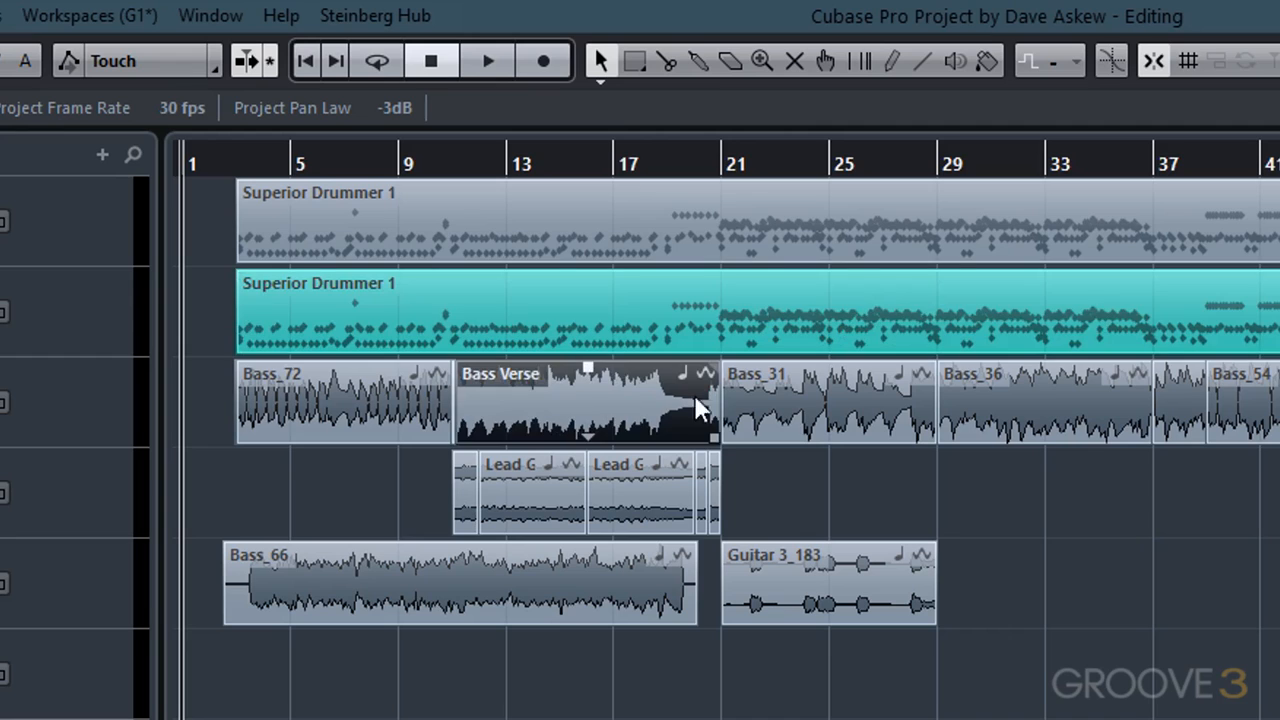
{"action": "left_click", "coordinate": [788, 401]}
{"action": "mouse_move", "coordinate": [807, 595]}
{"action": "left_mouse_down"}
{"action": "mouse_move", "coordinate": [1067, 596]}
{"action": "mouse_move", "coordinate": [808, 594]}
{"action": "left_mouse_up"}
{"action": "mouse_move", "coordinate": [860, 548]}
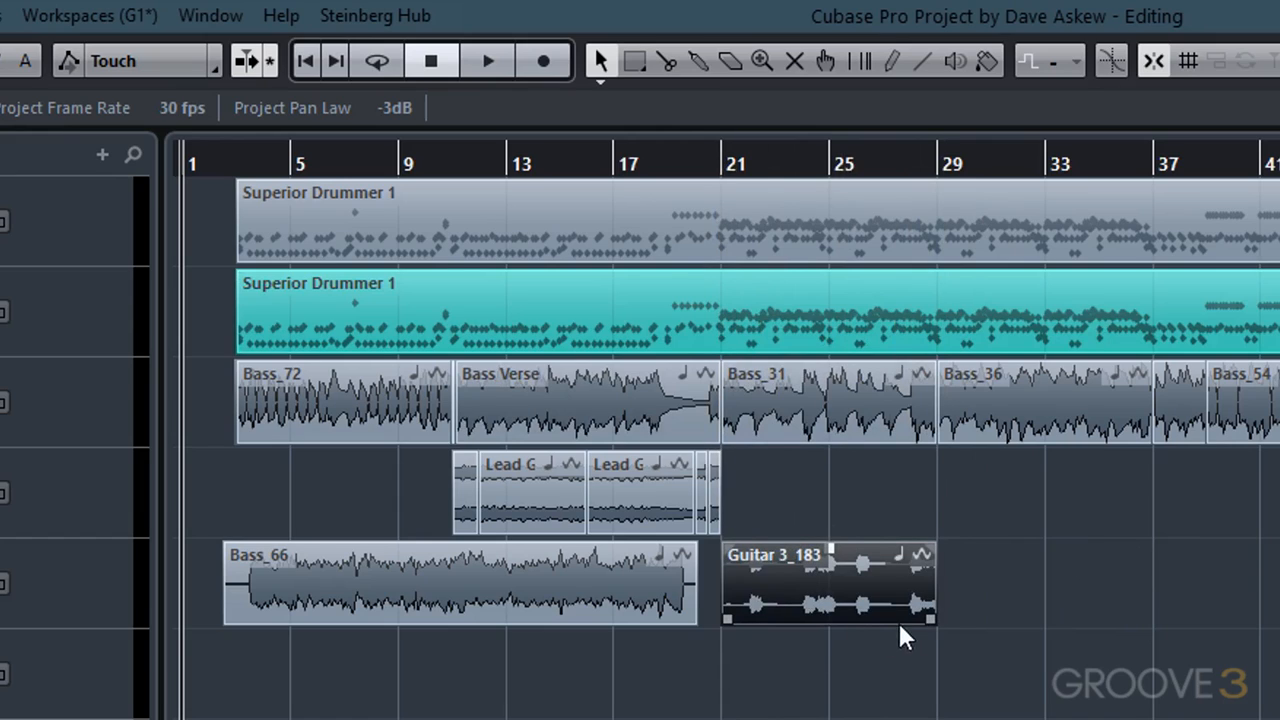
{"action": "left_click_drag", "start_coordinate": [932, 624], "coordinate": [843, 623]}
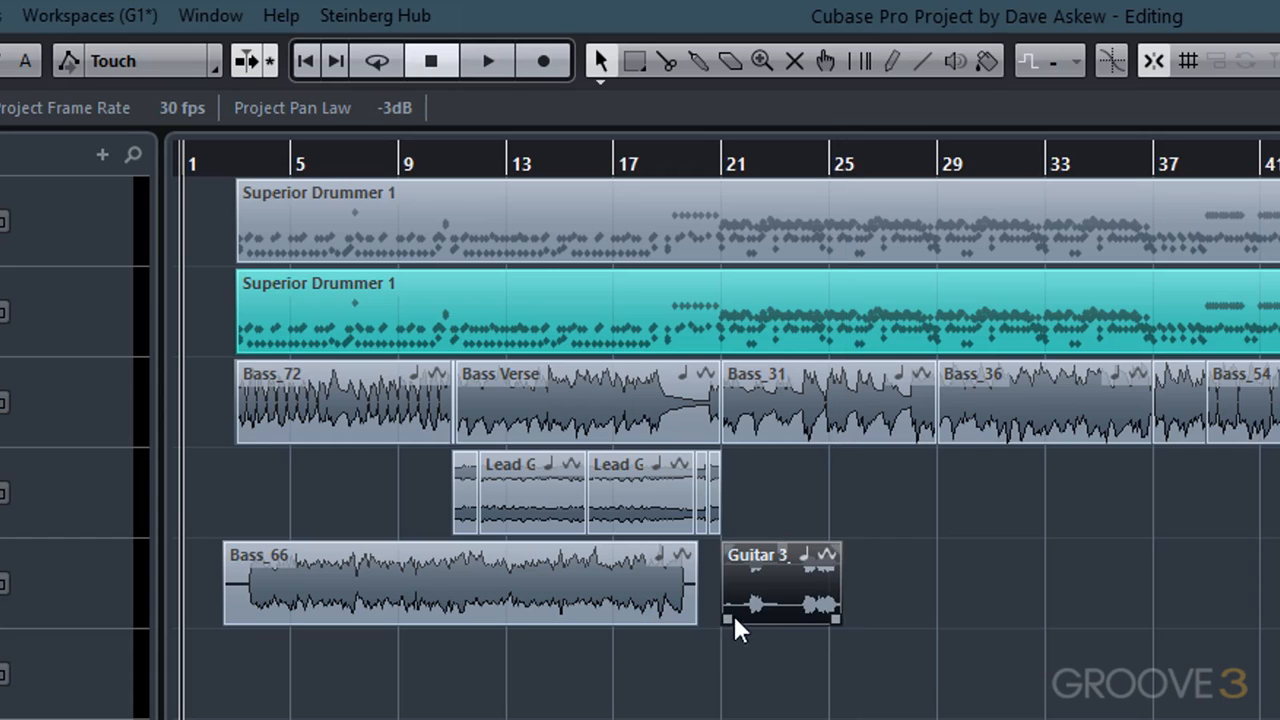
{"action": "mouse_move", "coordinate": [728, 617]}
{"action": "left_mouse_down"}
{"action": "mouse_move", "coordinate": [794, 623]}
{"action": "mouse_move", "coordinate": [731, 618]}
{"action": "left_mouse_up"}
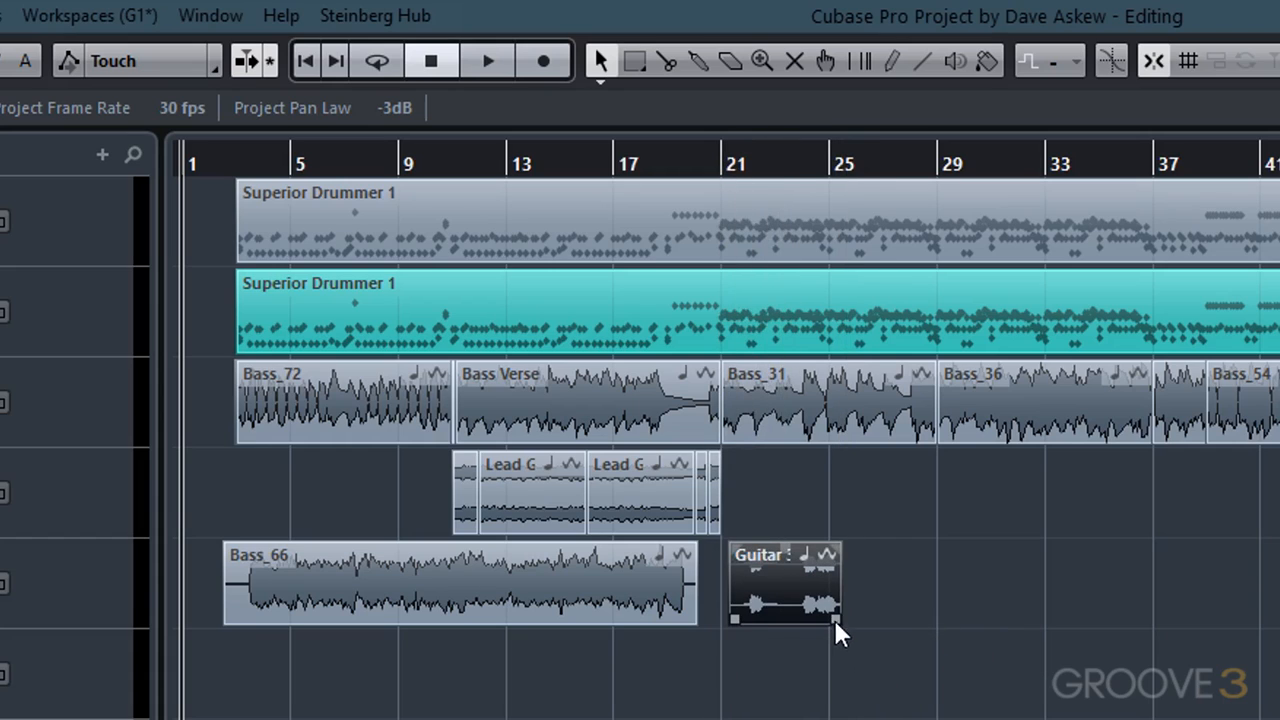
{"action": "left_click_drag", "start_coordinate": [838, 622], "coordinate": [912, 616]}
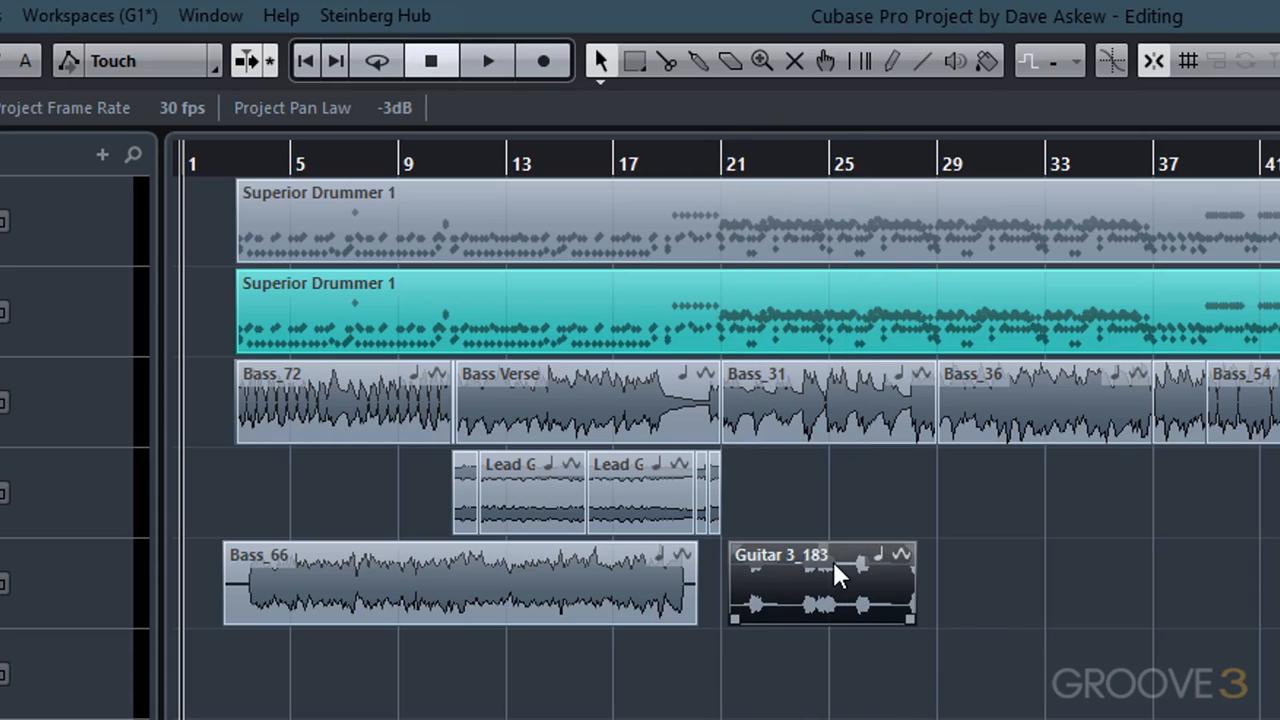
- Switch the Object Selection tool to Sizing Moves Contents and drag the Guitar 3_183 event's start edge to 21.2.1.0
{"action": "left_click", "coordinate": [600, 62]}
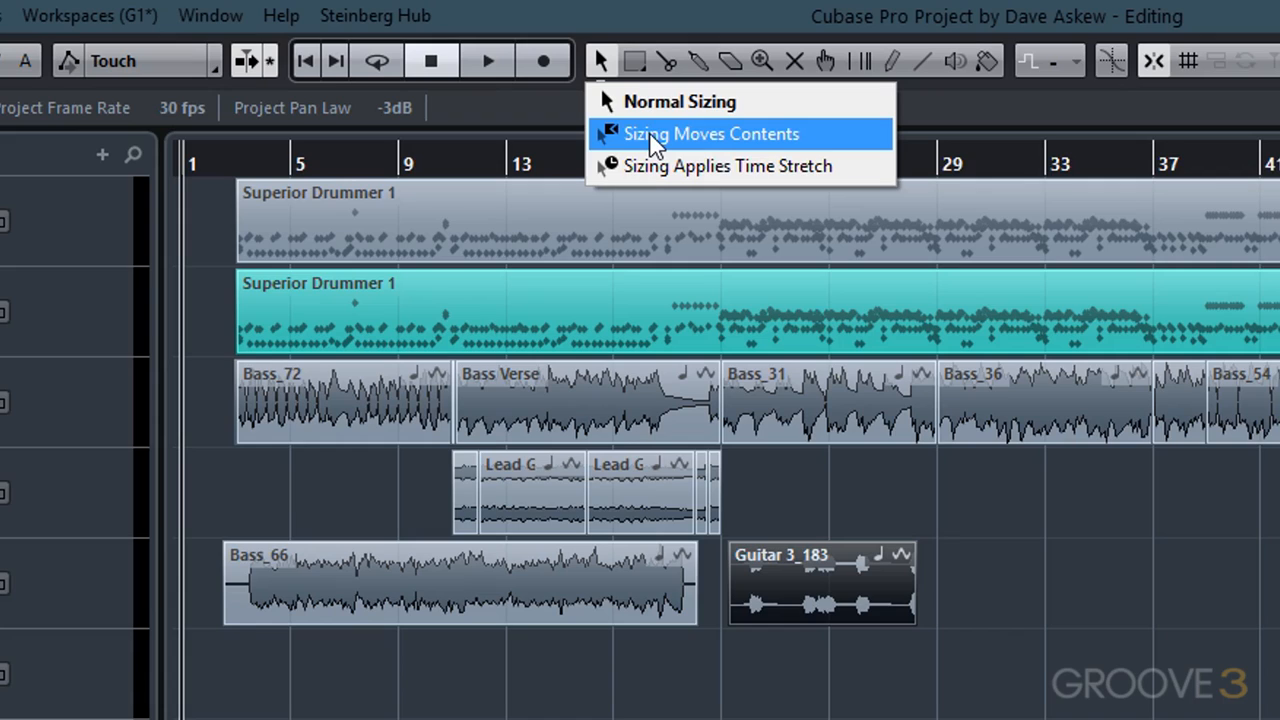
{"action": "left_click", "coordinate": [706, 136]}
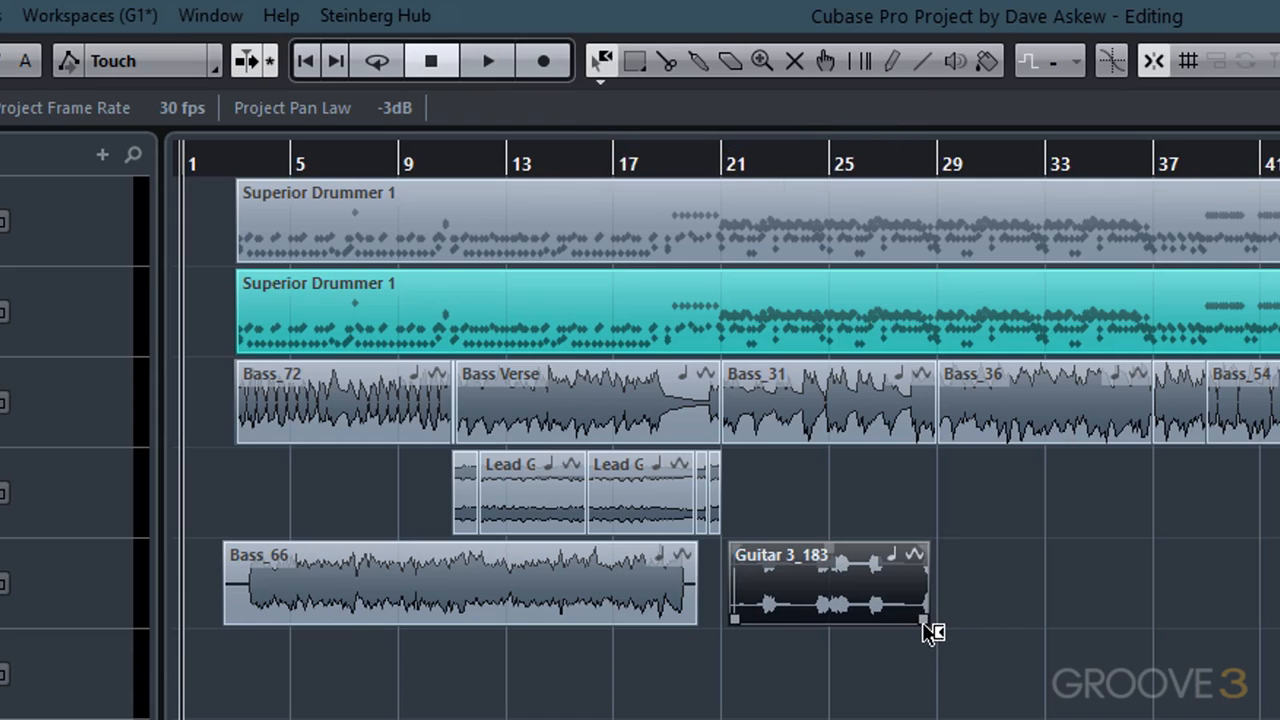
{"action": "mouse_move", "coordinate": [915, 618]}
{"action": "left_mouse_down"}
{"action": "mouse_move", "coordinate": [966, 614]}
{"action": "mouse_move", "coordinate": [903, 623]}
{"action": "mouse_move", "coordinate": [928, 620]}
{"action": "left_mouse_up"}
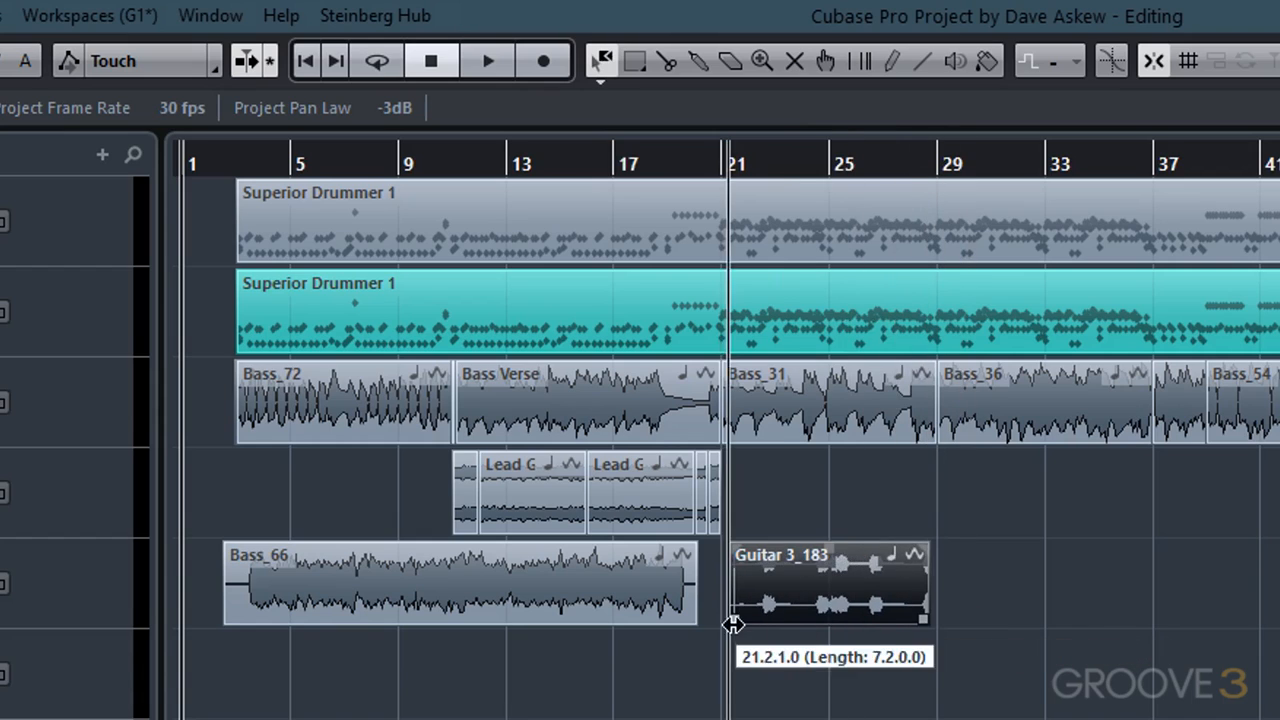
{"action": "left_click_drag", "start_coordinate": [734, 620], "coordinate": [710, 620]}
- Return to Normal Sizing and extend the Guitar 3_183 event's end edge
{"action": "left_click", "coordinate": [605, 78]}
{"action": "left_click", "coordinate": [655, 100]}
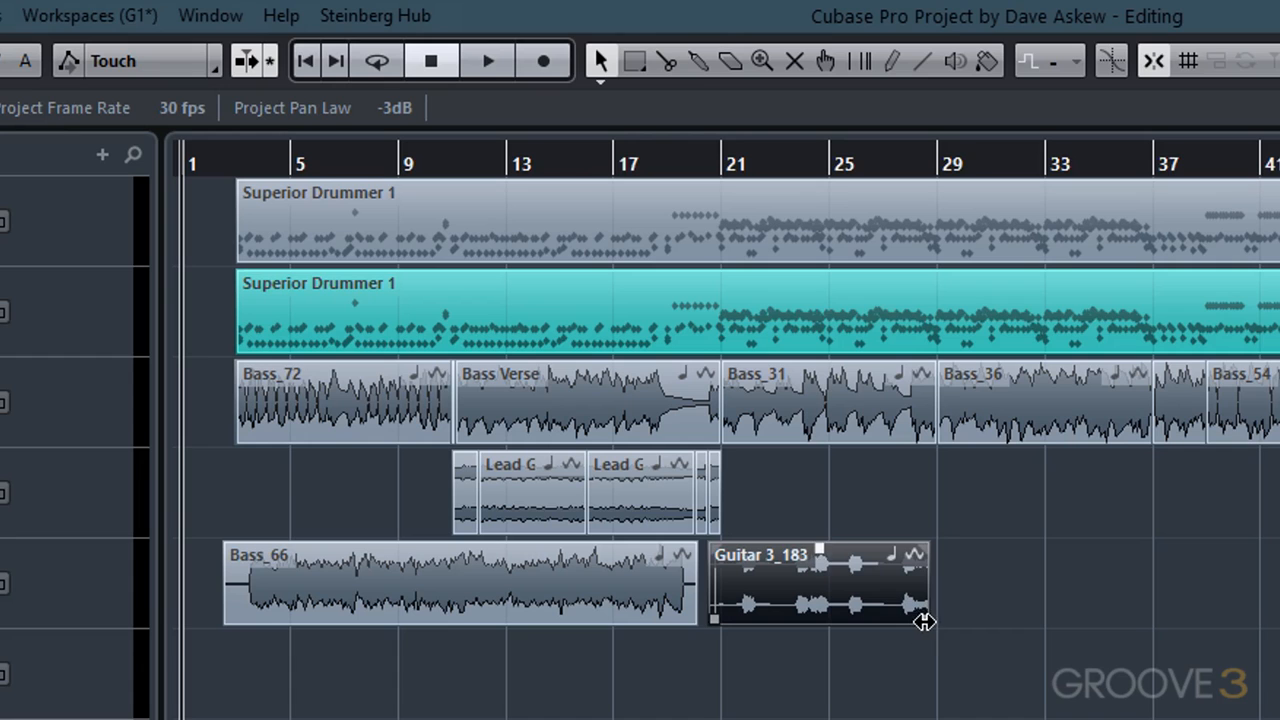
{"action": "mouse_move", "coordinate": [916, 618]}
{"action": "left_mouse_down"}
{"action": "mouse_move", "coordinate": [846, 611]}
{"action": "mouse_move", "coordinate": [960, 620]}
{"action": "mouse_move", "coordinate": [940, 620]}
{"action": "left_mouse_up"}
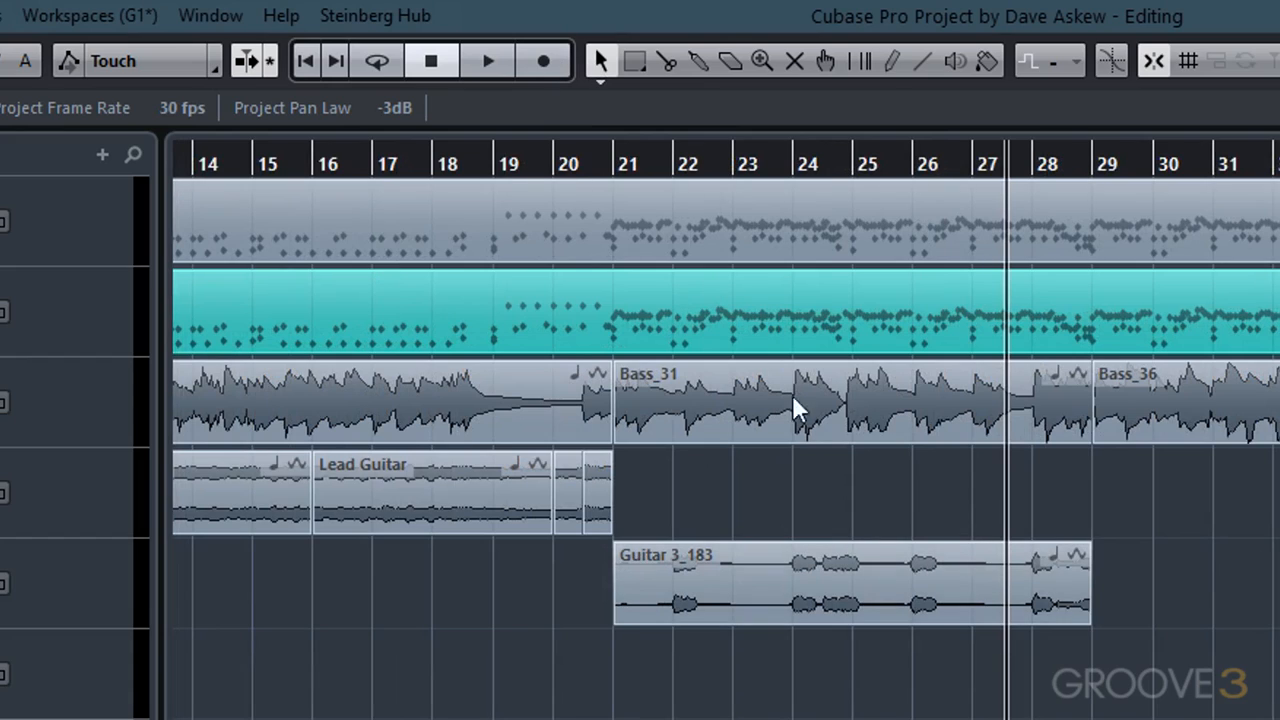
- Try to copy the Guitar 3_183 event on the Guitar FX 1 track and paste it at bar 32
{"action": "left_click", "coordinate": [860, 600]}
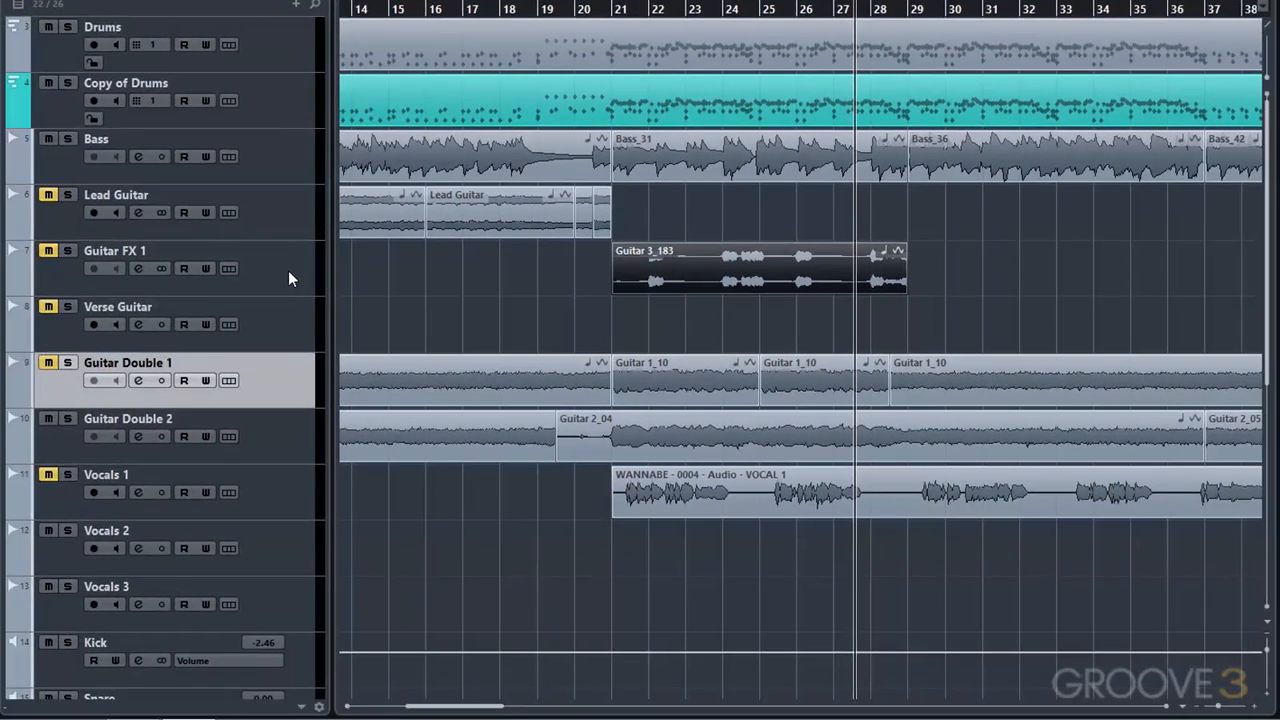
{"action": "left_click", "coordinate": [288, 271]}
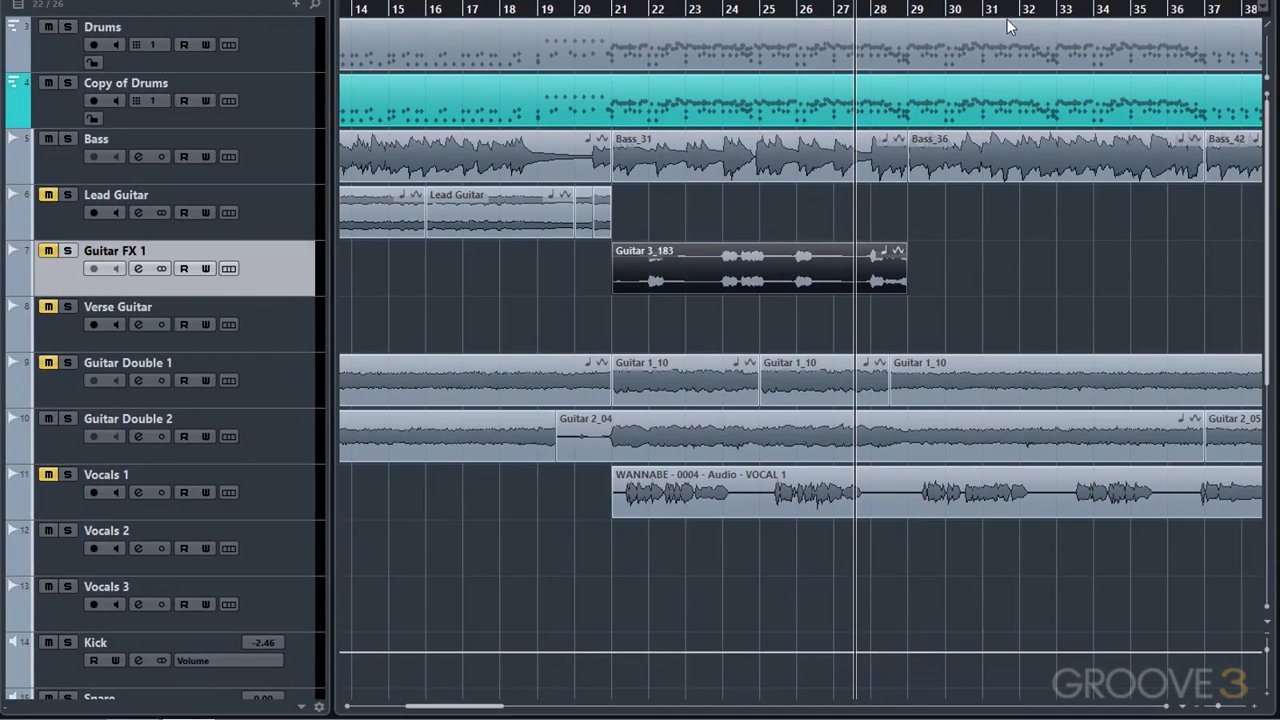
{"action": "left_click", "coordinate": [1044, 10]}
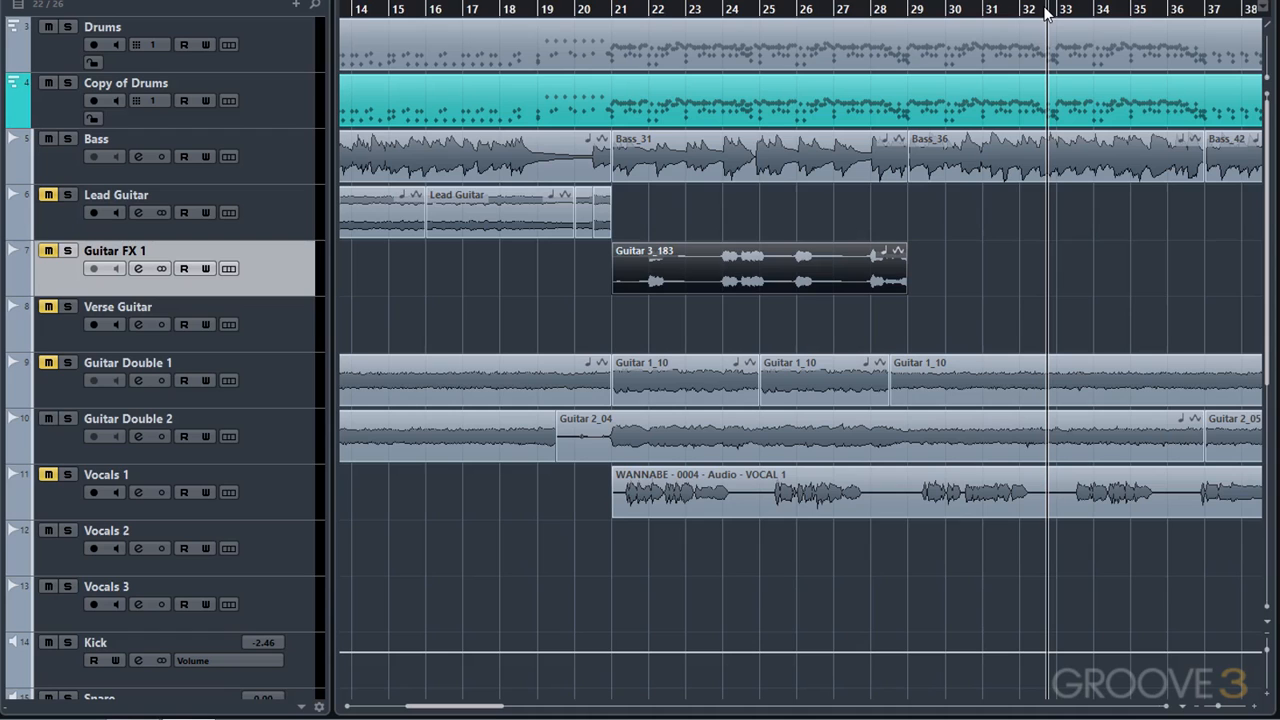
{"action": "key", "text": "ctrl+v"}
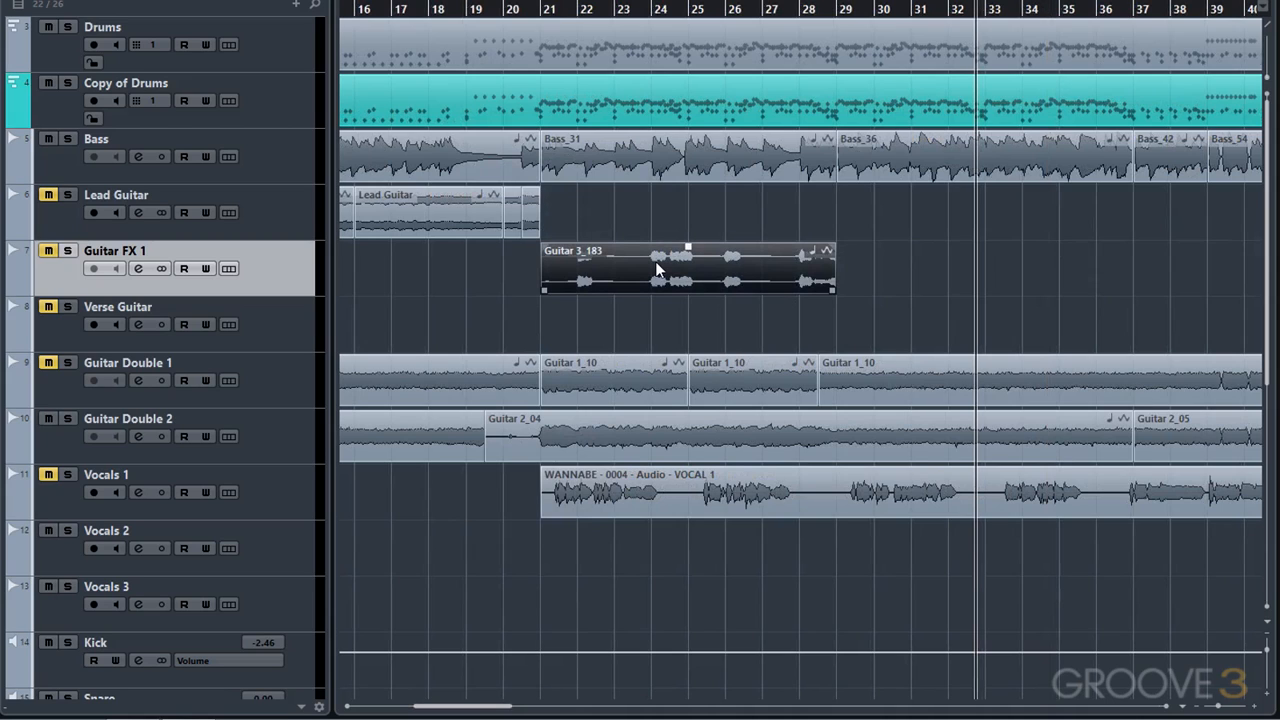
{"action": "left_click_drag", "start_coordinate": [655, 263], "coordinate": [955, 280]}
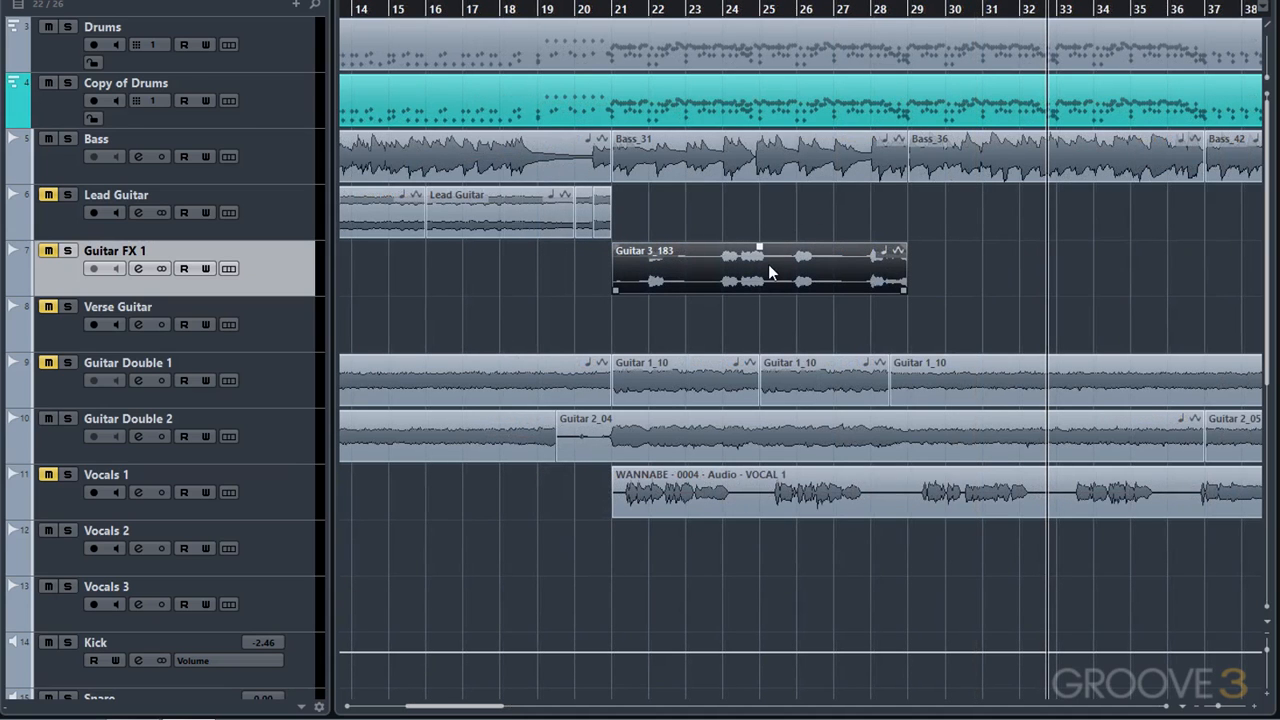
{"action": "key", "text": "ctrl+d"}
{"action": "scroll", "coordinate": [768, 264], "scroll_direction": "right", "scroll_amount": 5}
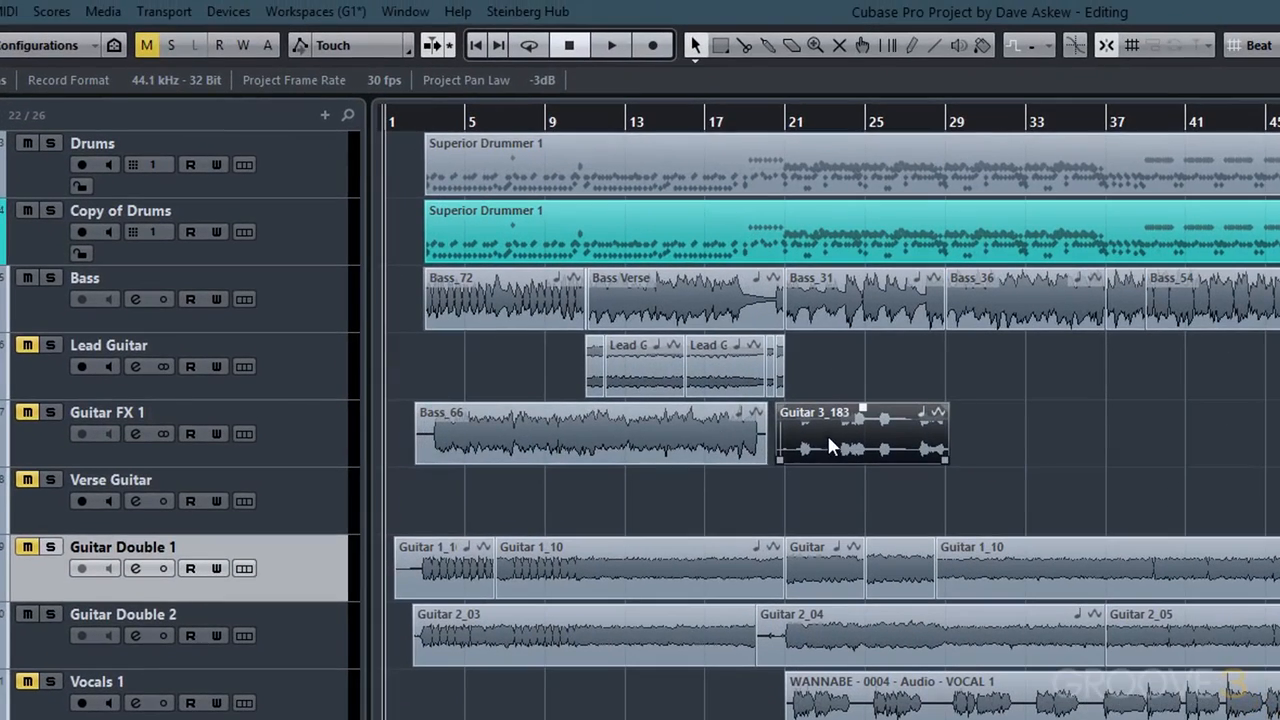
- Split the Bass_66 event at three points using the Split tool
{"action": "left_click", "coordinate": [744, 45]}
{"action": "left_click", "coordinate": [472, 437]}
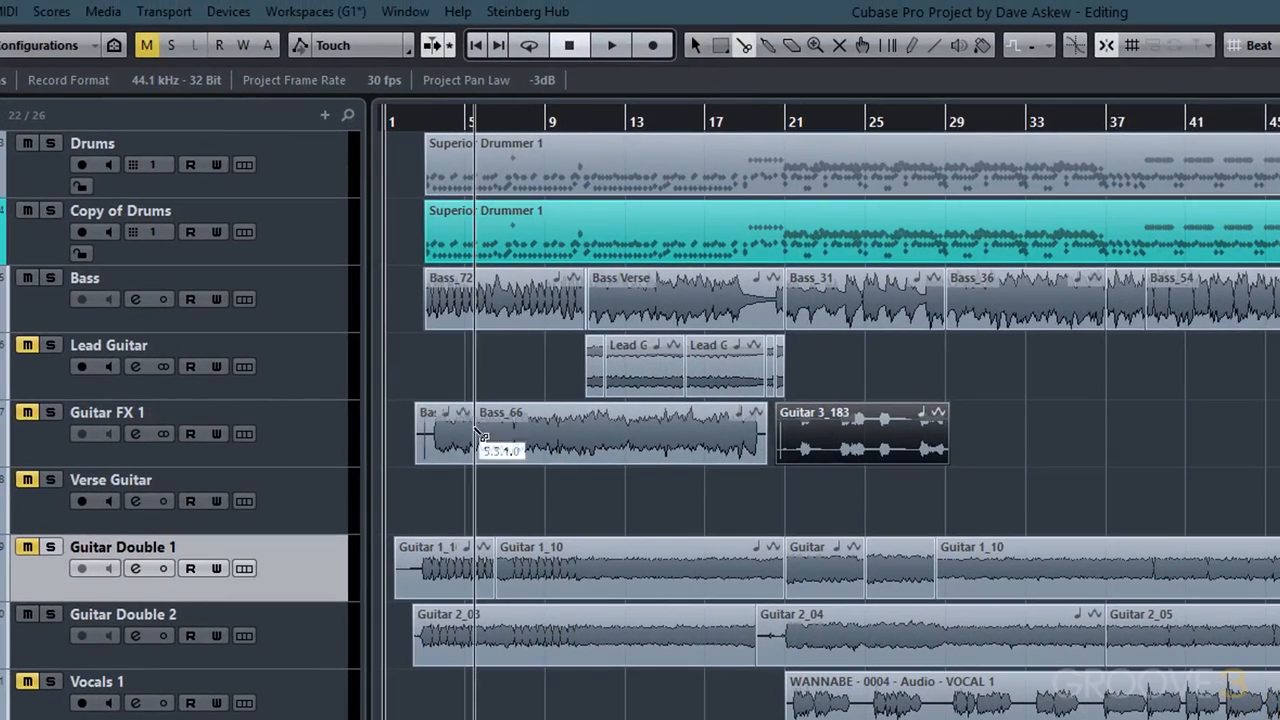
{"action": "left_click", "coordinate": [580, 437]}
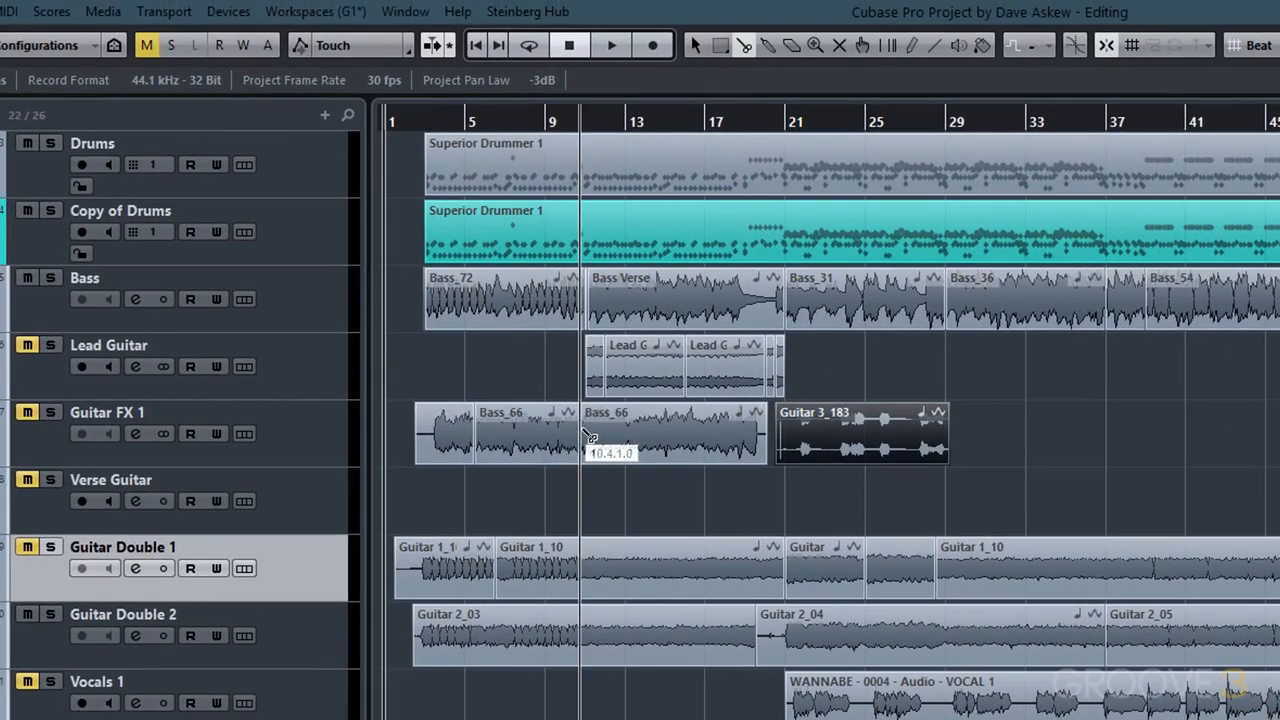
{"action": "left_click", "coordinate": [679, 425]}
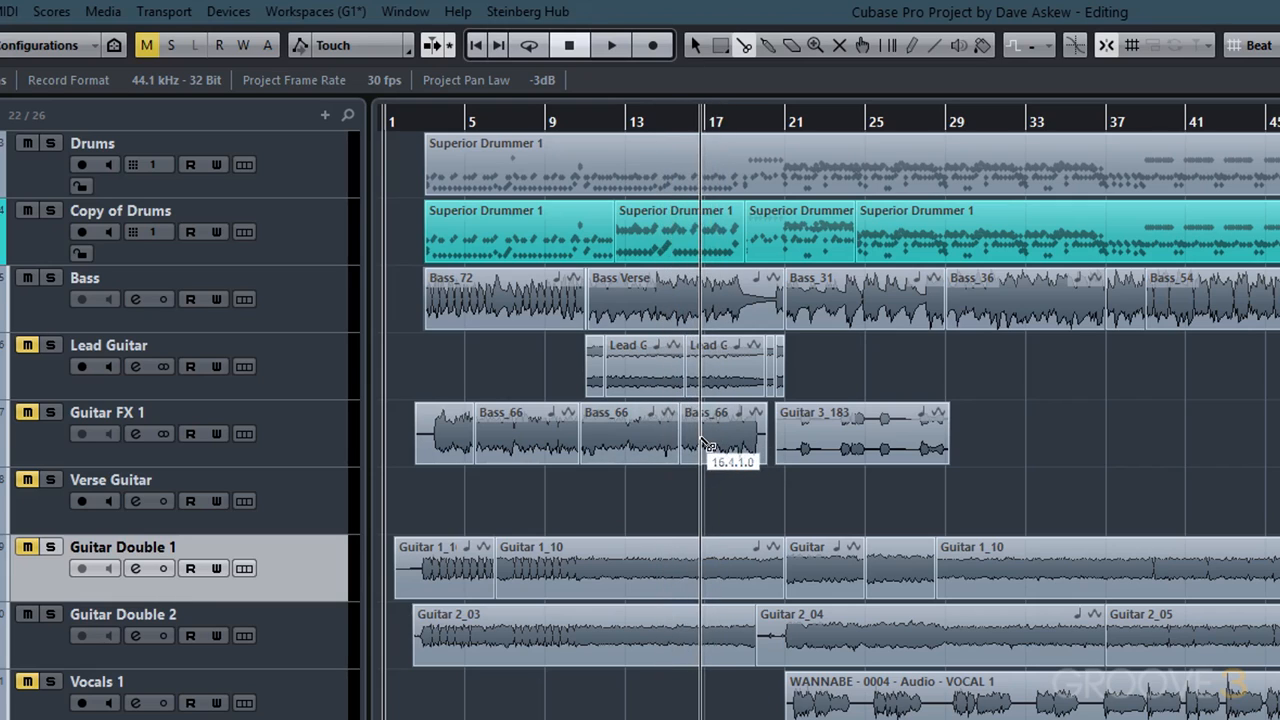
- Select the last two Bass_66 segments and glue them back together with the Glue tool
{"action": "left_click", "coordinate": [695, 46]}
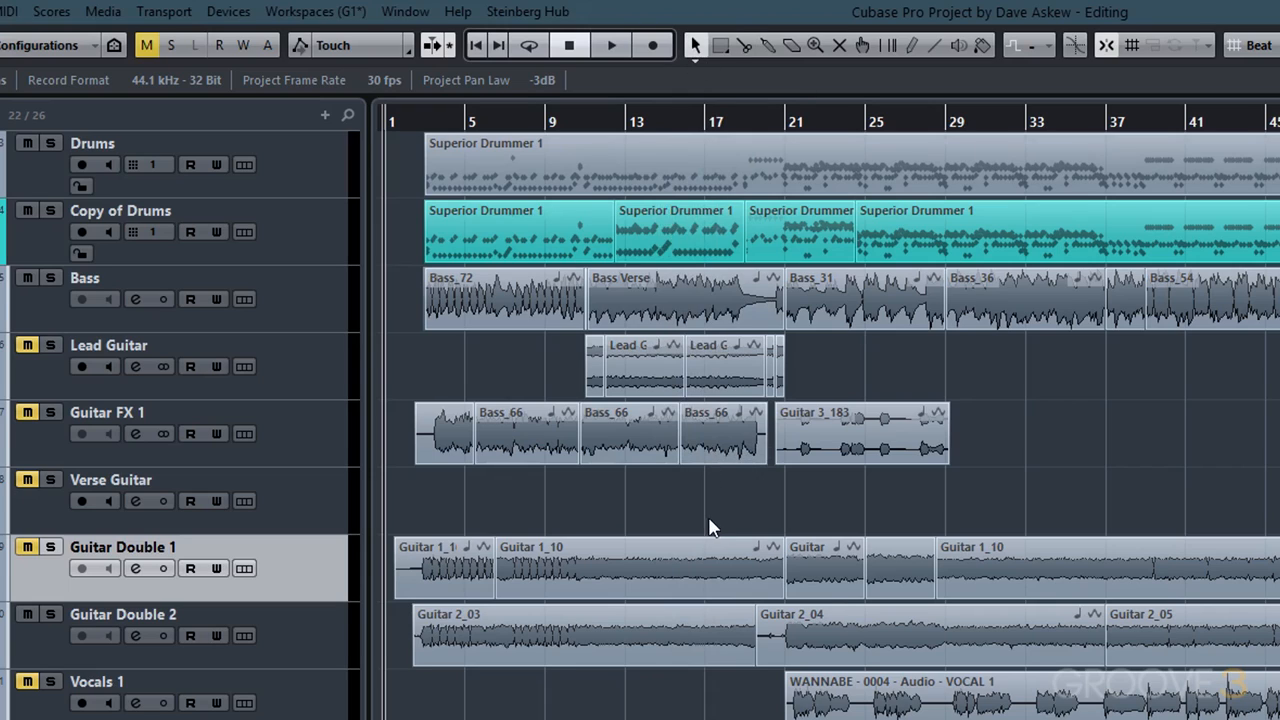
{"action": "left_click_drag", "start_coordinate": [716, 496], "coordinate": [660, 451]}
{"action": "left_click", "coordinate": [769, 47]}
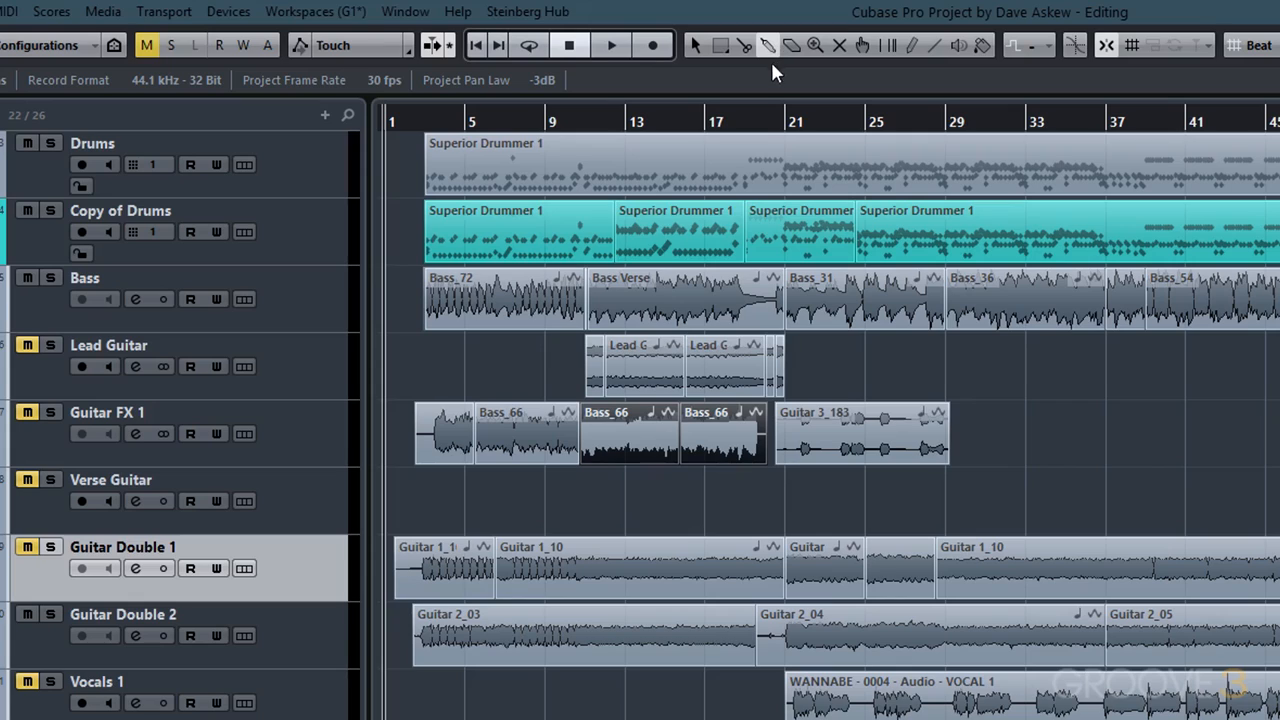
{"action": "left_click", "coordinate": [686, 430]}
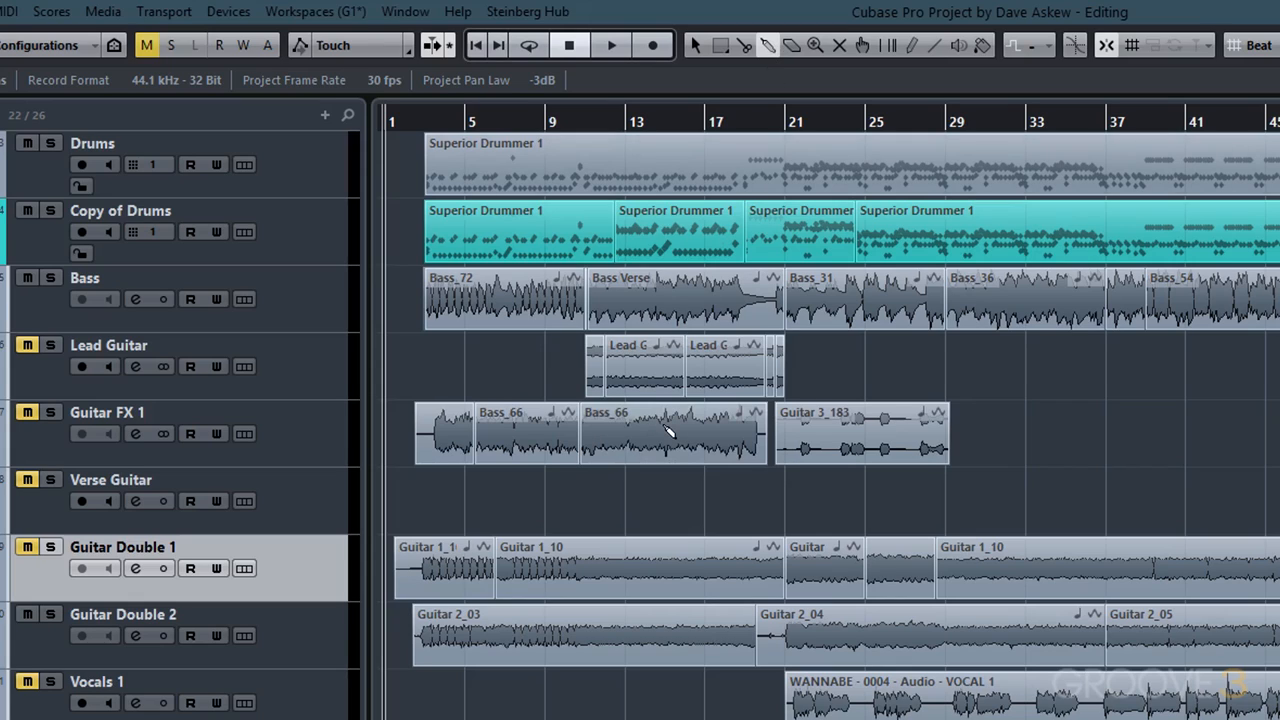
- Select the last Bass_66 segment and the Guitar 3_183 event and glue them into one audio part
{"action": "left_click", "coordinate": [695, 46]}
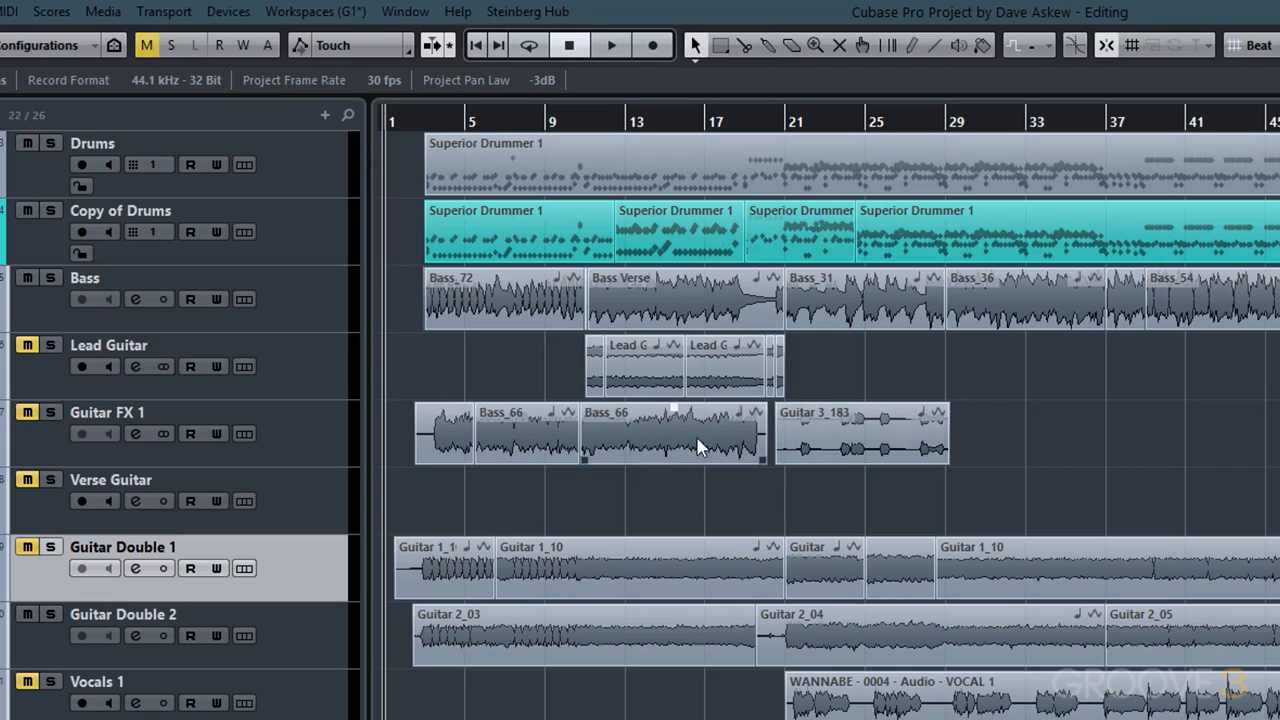
{"action": "left_click_drag", "start_coordinate": [865, 487], "coordinate": [724, 448]}
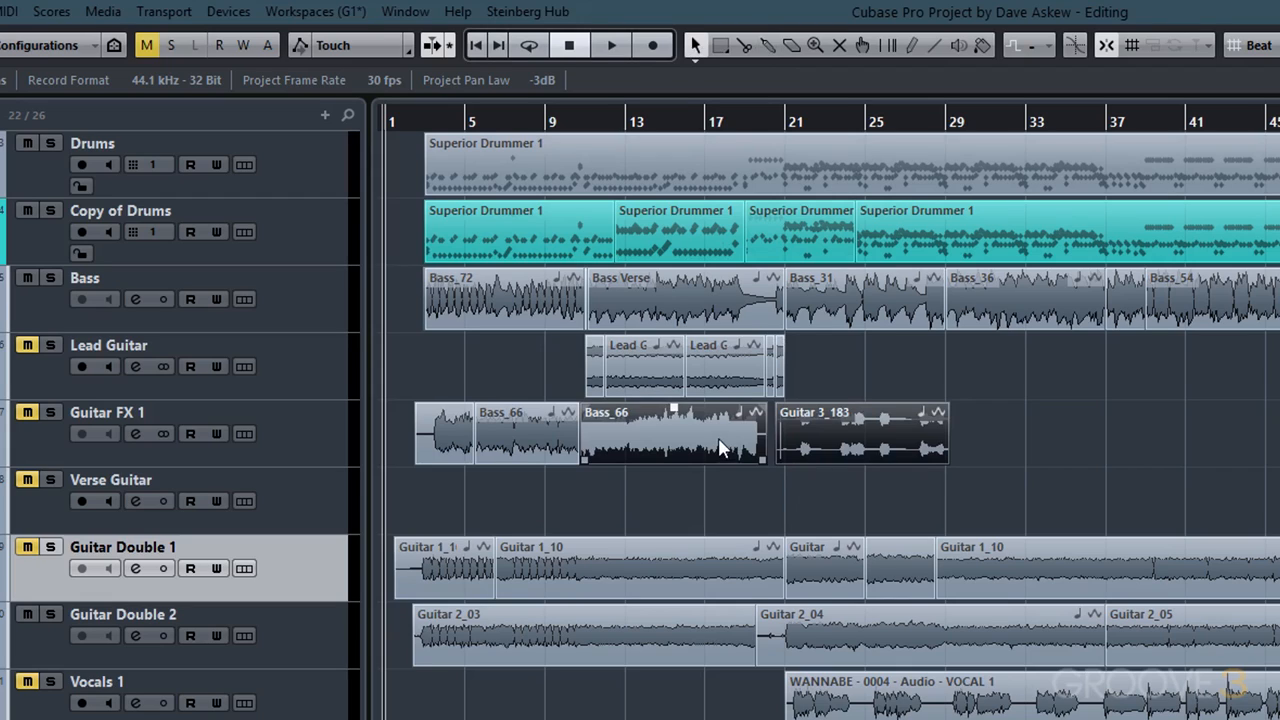
{"action": "left_click", "coordinate": [776, 48]}
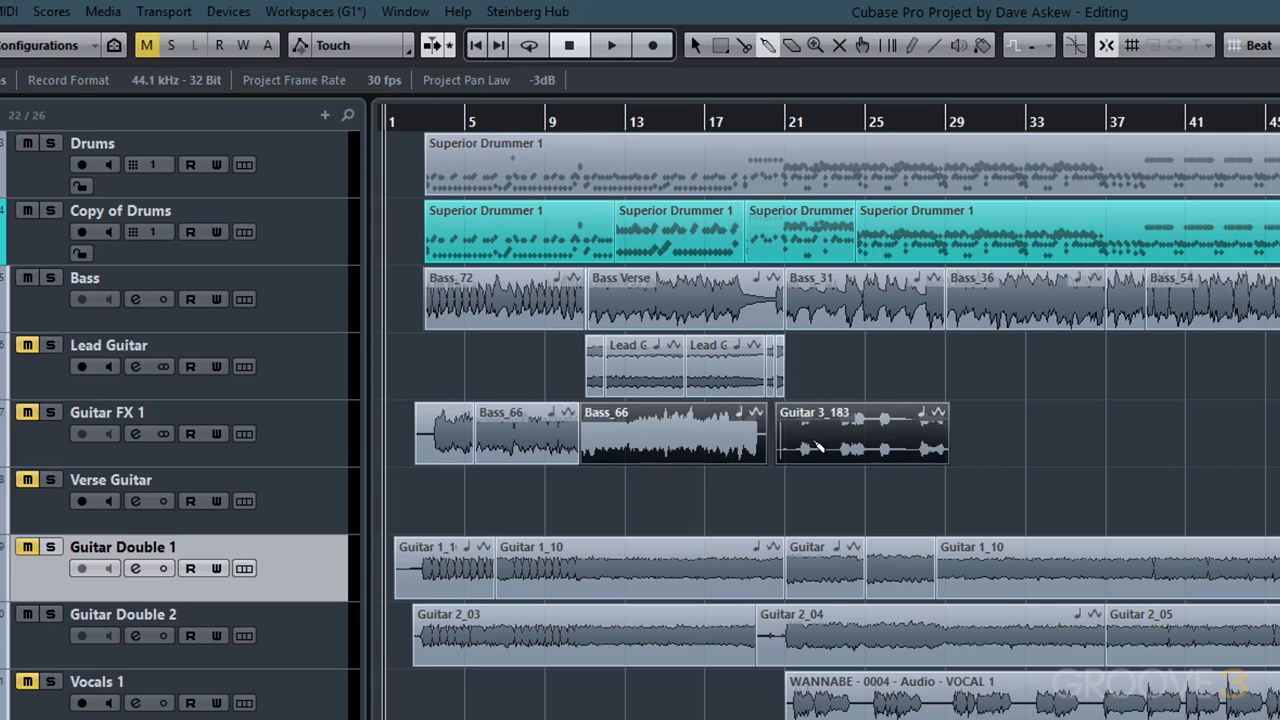
{"action": "left_click", "coordinate": [816, 446]}
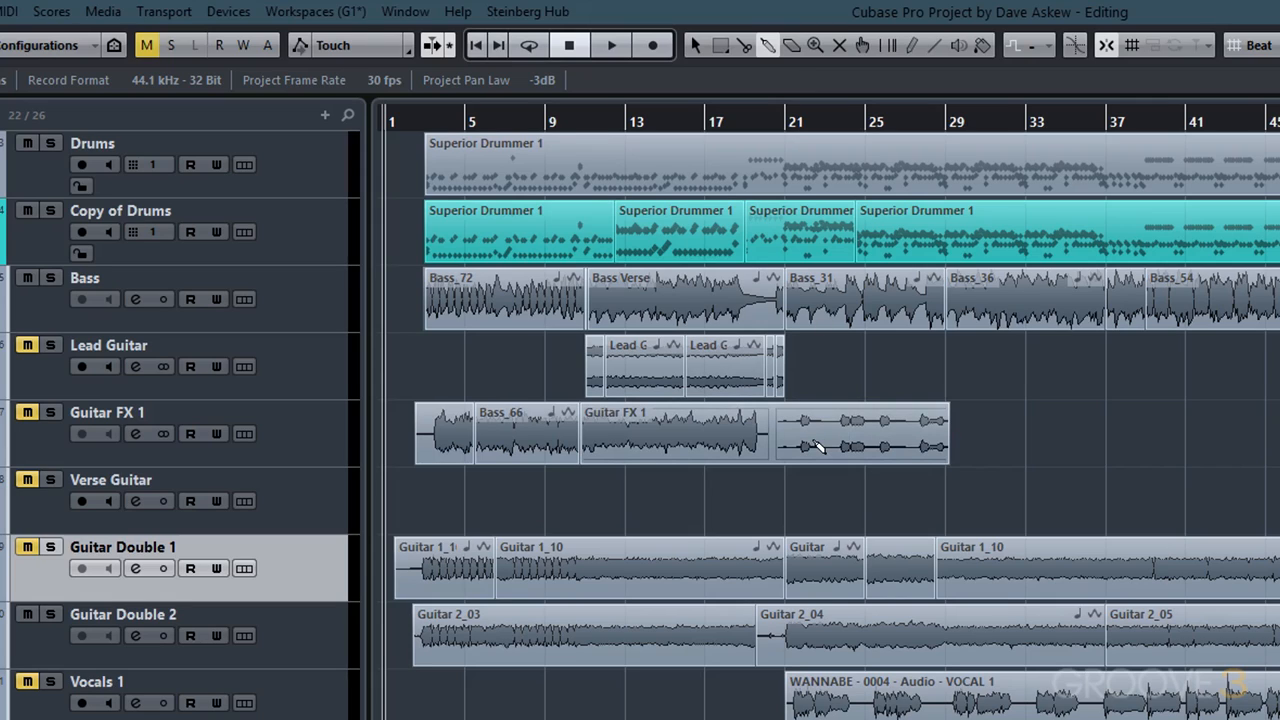
- Move the new Guitar FX 1 part right to start at about bar 15
{"action": "left_click_drag", "start_coordinate": [818, 447], "coordinate": [906, 450]}
{"action": "mouse_move", "coordinate": [1035, 460]}
{"action": "left_mouse_down"}
{"action": "mouse_move", "coordinate": [881, 461]}
{"action": "mouse_move", "coordinate": [1044, 465]}
{"action": "left_mouse_up"}
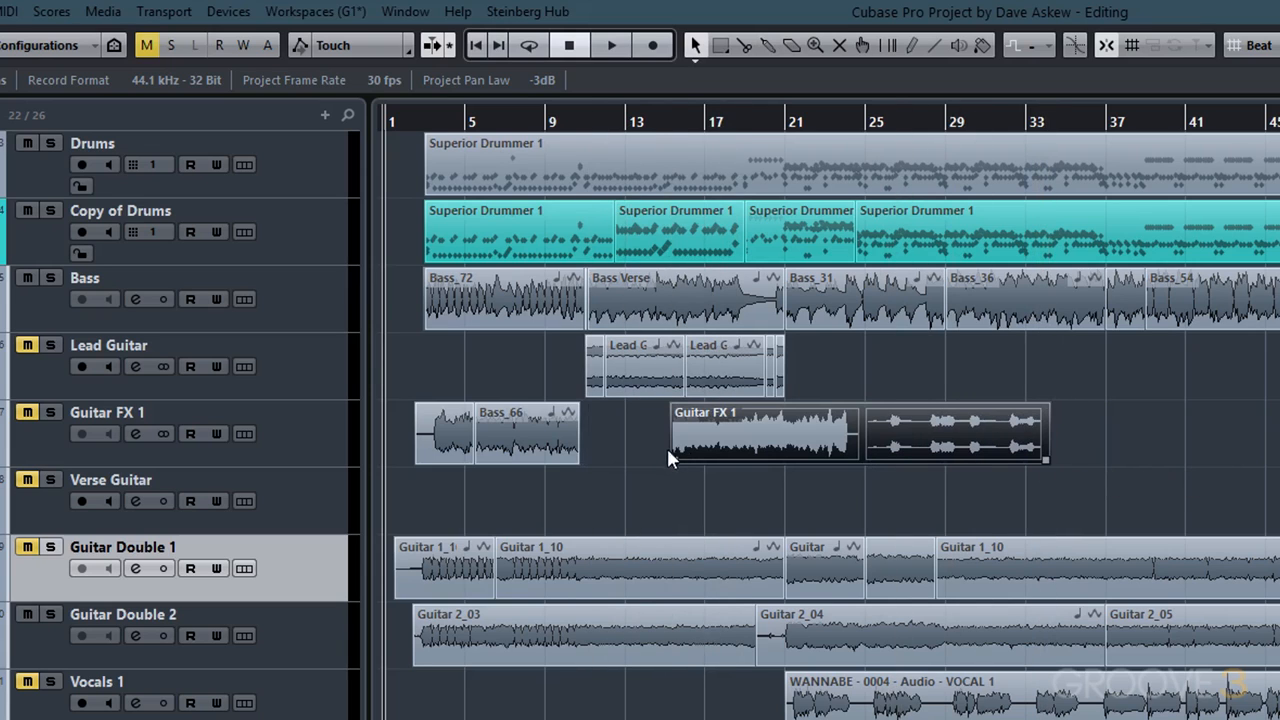
{"action": "left_click_drag", "start_coordinate": [674, 460], "coordinate": [668, 460]}
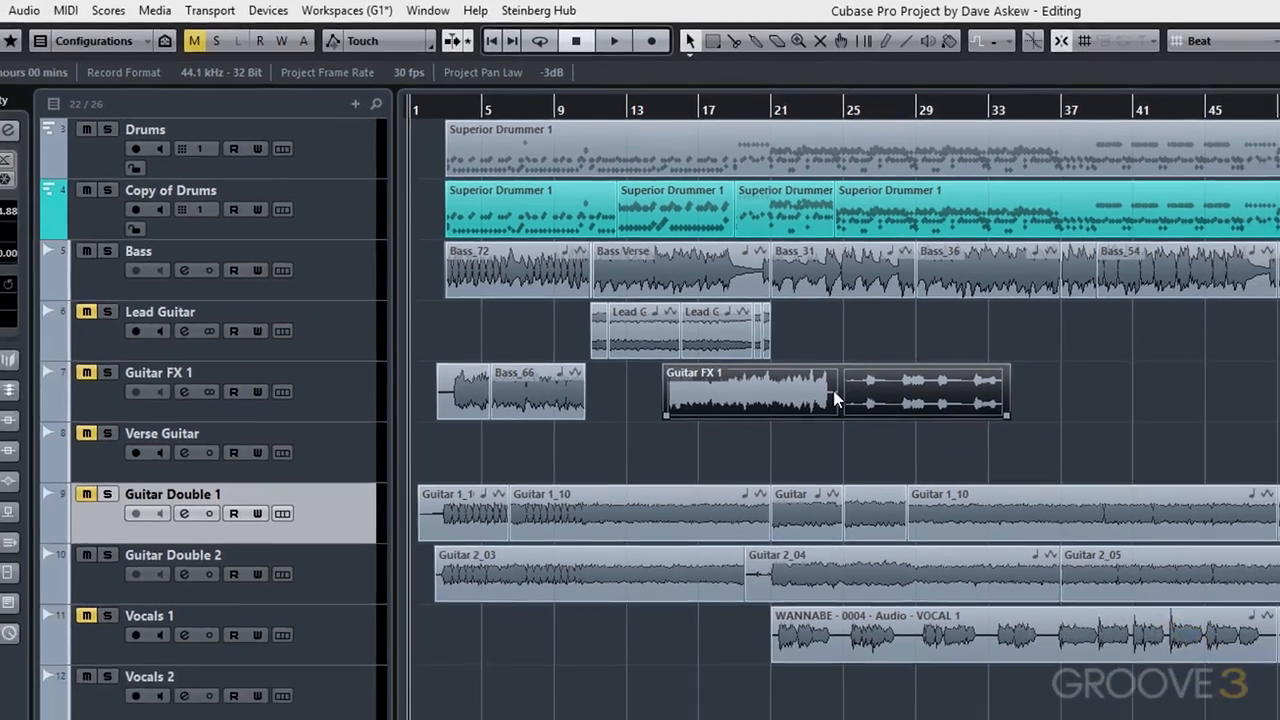
- Open the part in the Audio Part Editor and split the Guitar 3_183 event at two points
{"action": "double_click", "coordinate": [853, 428]}
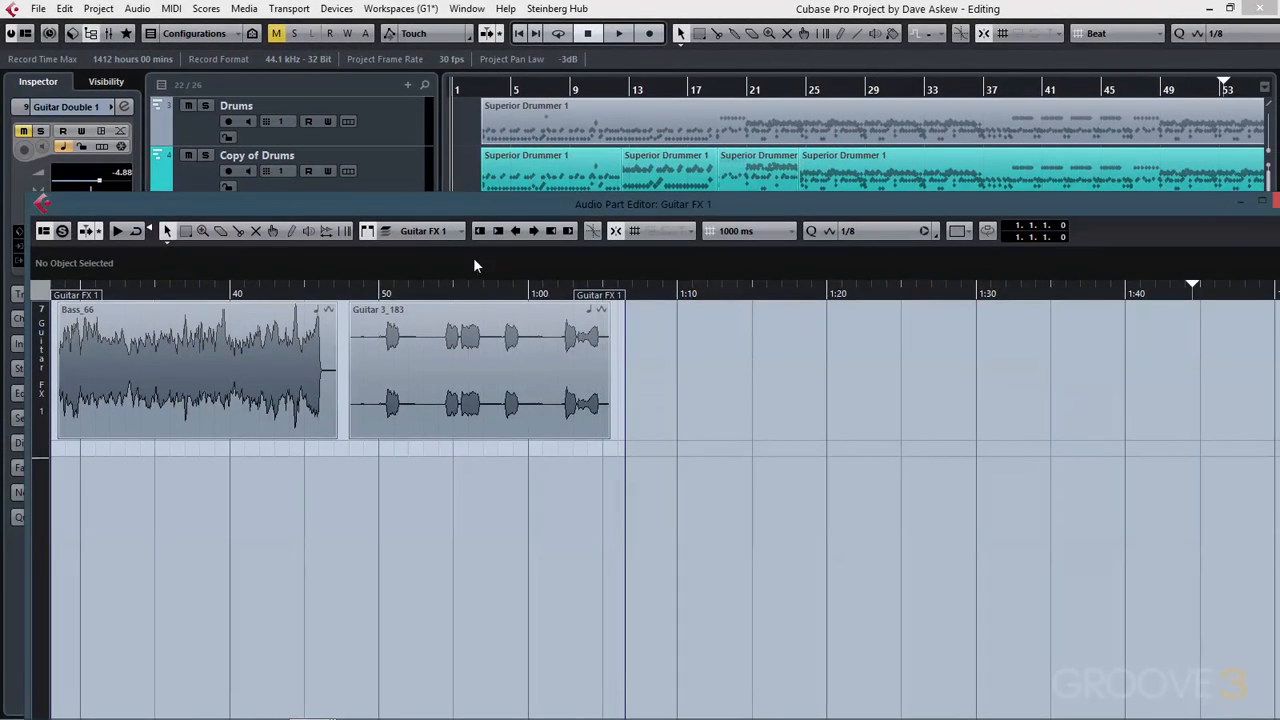
{"action": "left_click_drag", "start_coordinate": [431, 359], "coordinate": [671, 405]}
{"action": "left_click", "coordinate": [239, 232]}
{"action": "left_click", "coordinate": [440, 355]}
{"action": "left_click", "coordinate": [514, 356]}
{"action": "left_click", "coordinate": [166, 232]}
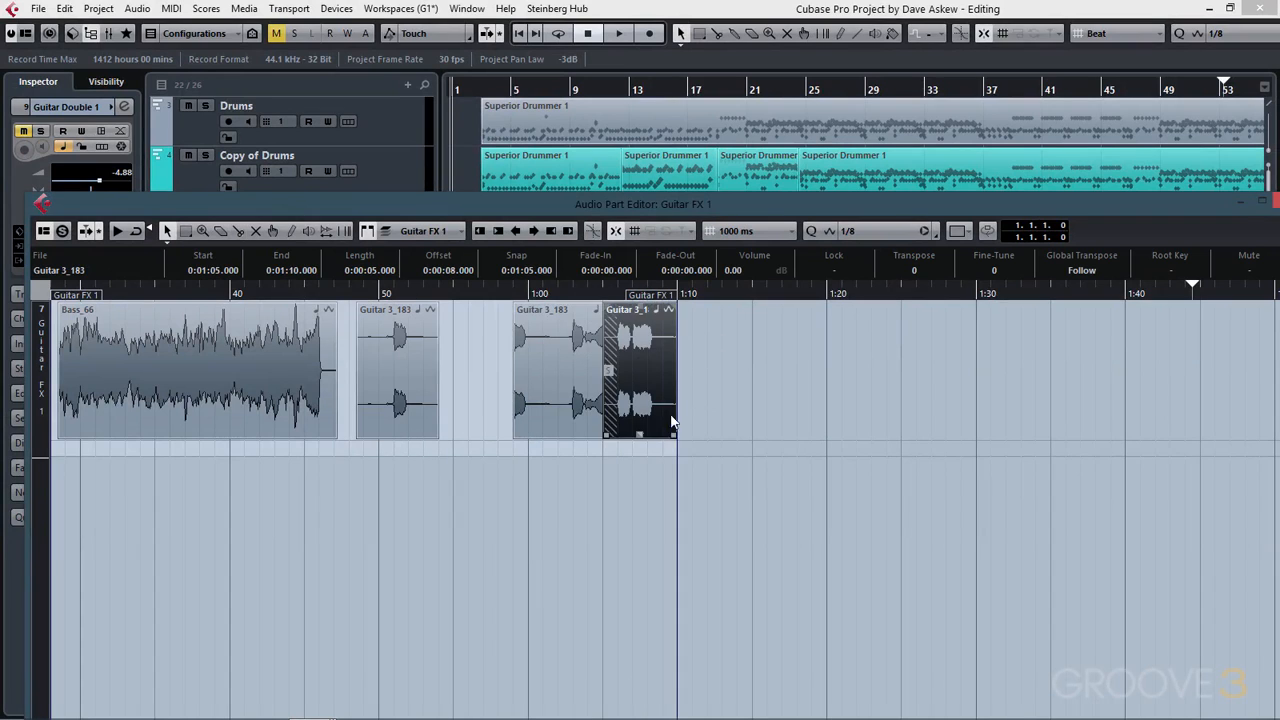
- Move the two later Guitar 3_183 slices left to close the gaps, then close the Audio Part Editor
{"action": "left_click_drag", "start_coordinate": [588, 396], "coordinate": [532, 388]}
{"action": "left_click_drag", "start_coordinate": [668, 394], "coordinate": [612, 397]}
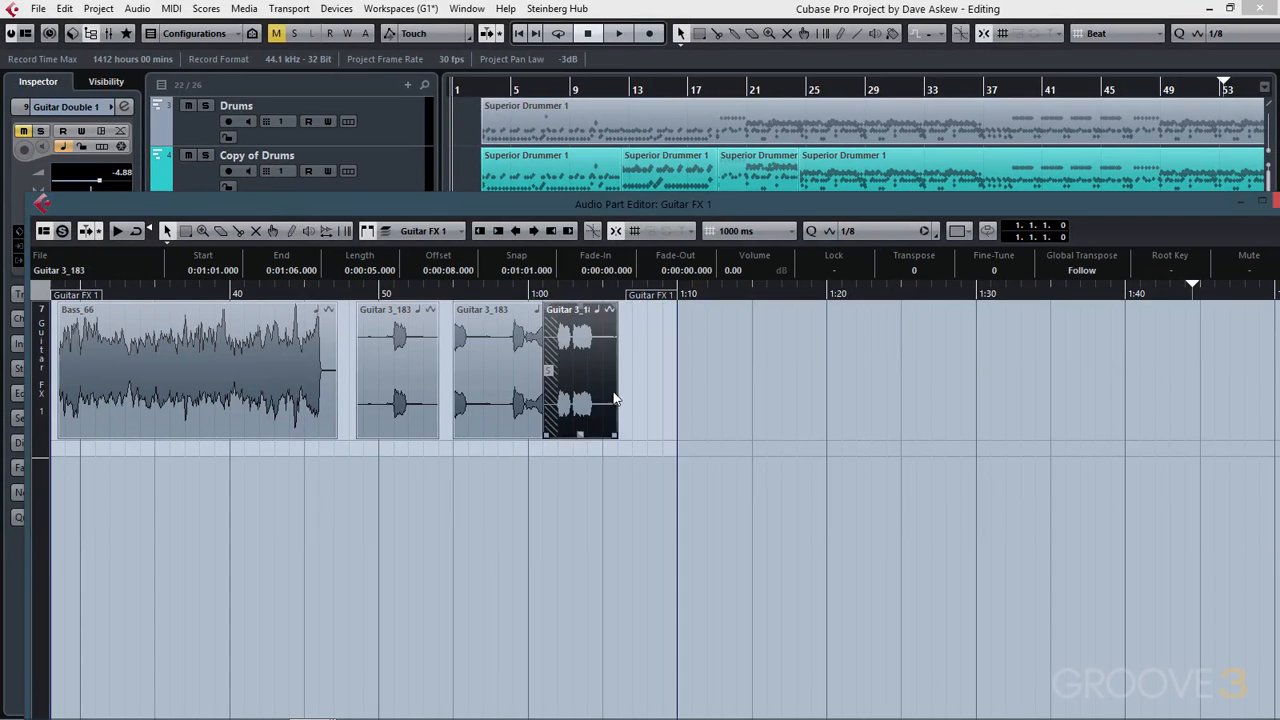
{"action": "left_click", "coordinate": [1262, 203]}
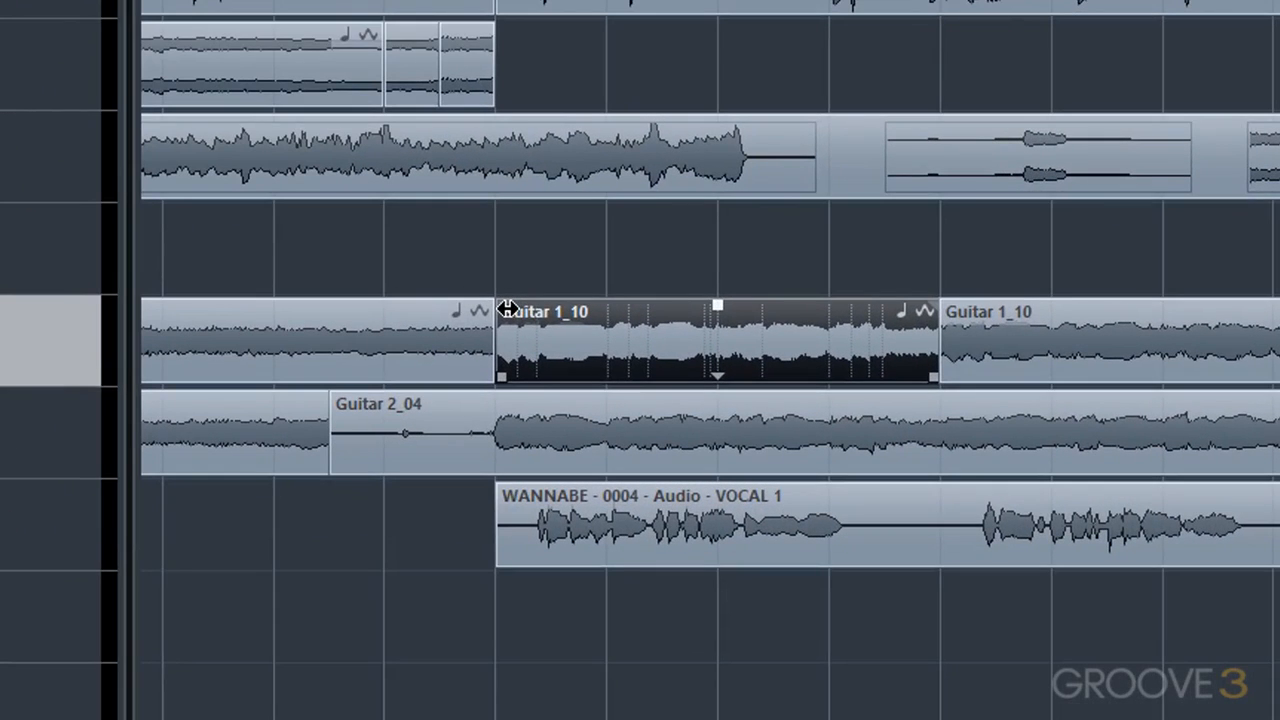
- Add a fade-in to the Guitar 1_10 event on the Guitar Double 1 track
{"action": "left_click_drag", "start_coordinate": [508, 310], "coordinate": [648, 305]}
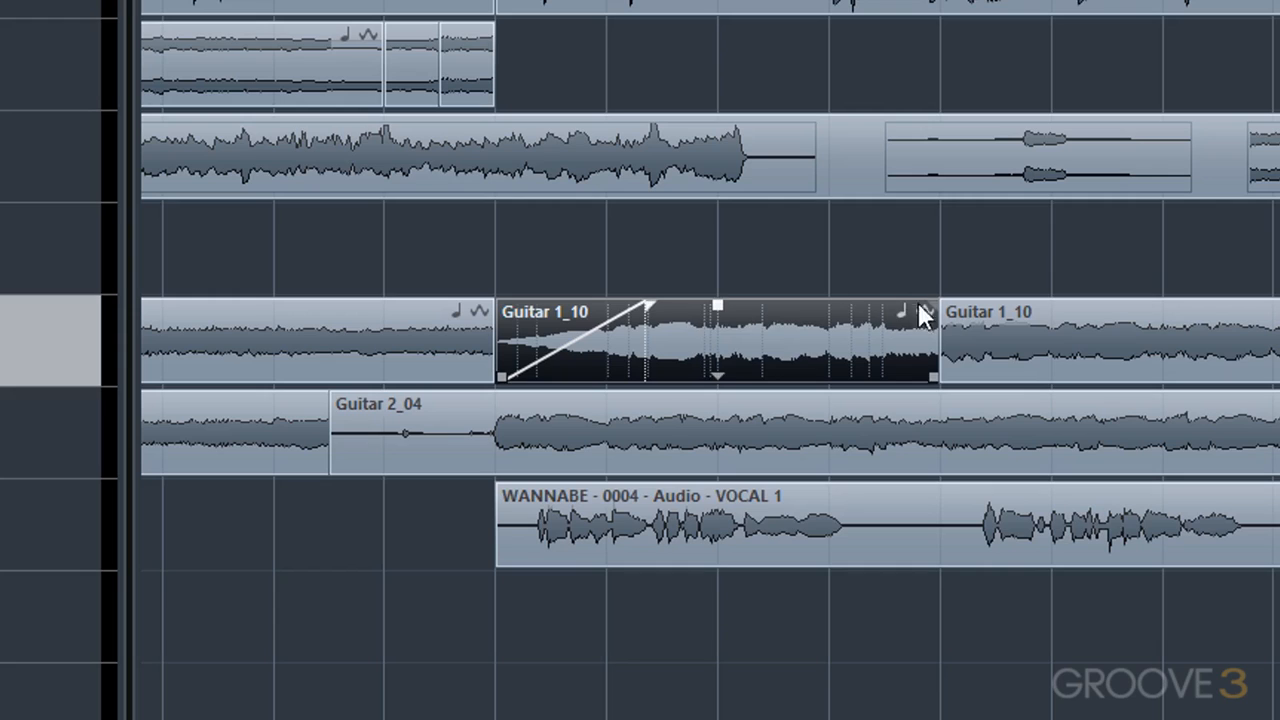
- Add a fade-out to the Guitar 1_10 event and lower its volume to about -3.3 dB
{"action": "left_click_drag", "start_coordinate": [931, 304], "coordinate": [799, 304]}
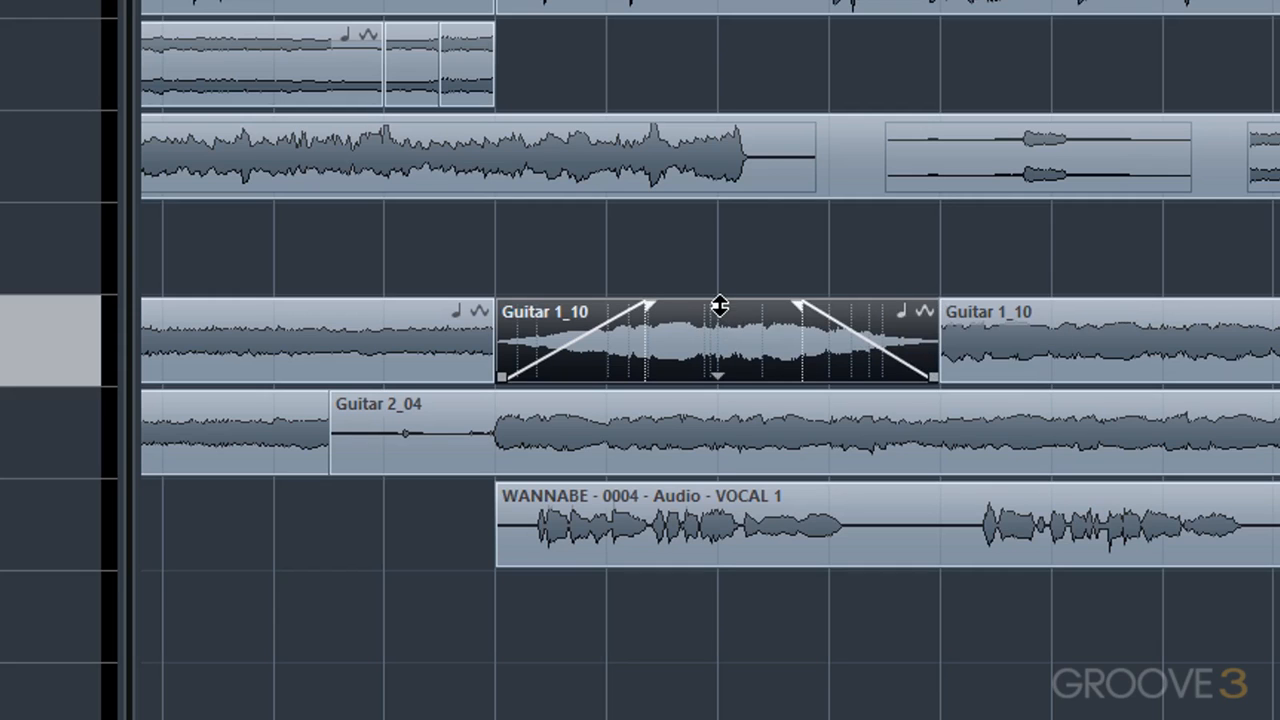
{"action": "mouse_move", "coordinate": [720, 308]}
{"action": "left_mouse_down"}
{"action": "mouse_move", "coordinate": [725, 368]}
{"action": "mouse_move", "coordinate": [743, 318]}
{"action": "left_mouse_up"}
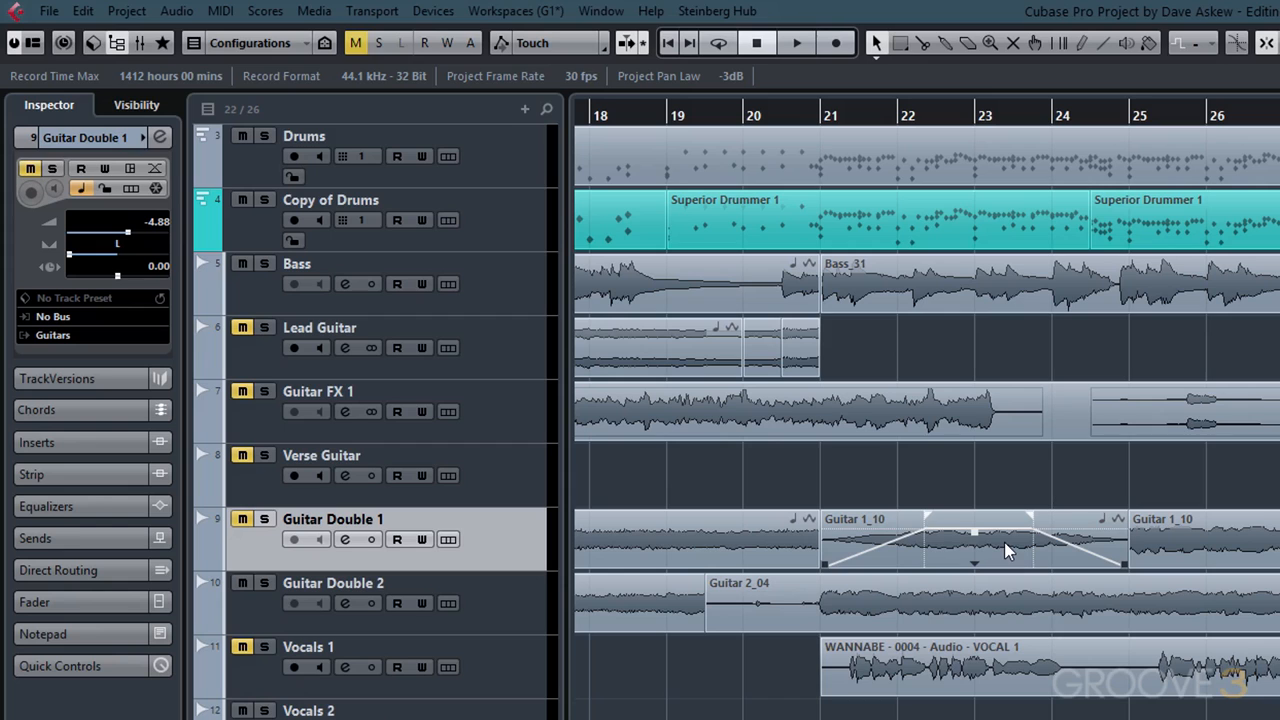
- Enable the Info Line and select the Guitar 1_10 event to inspect its start, end, fade and volume values
{"action": "left_click", "coordinate": [33, 42]}
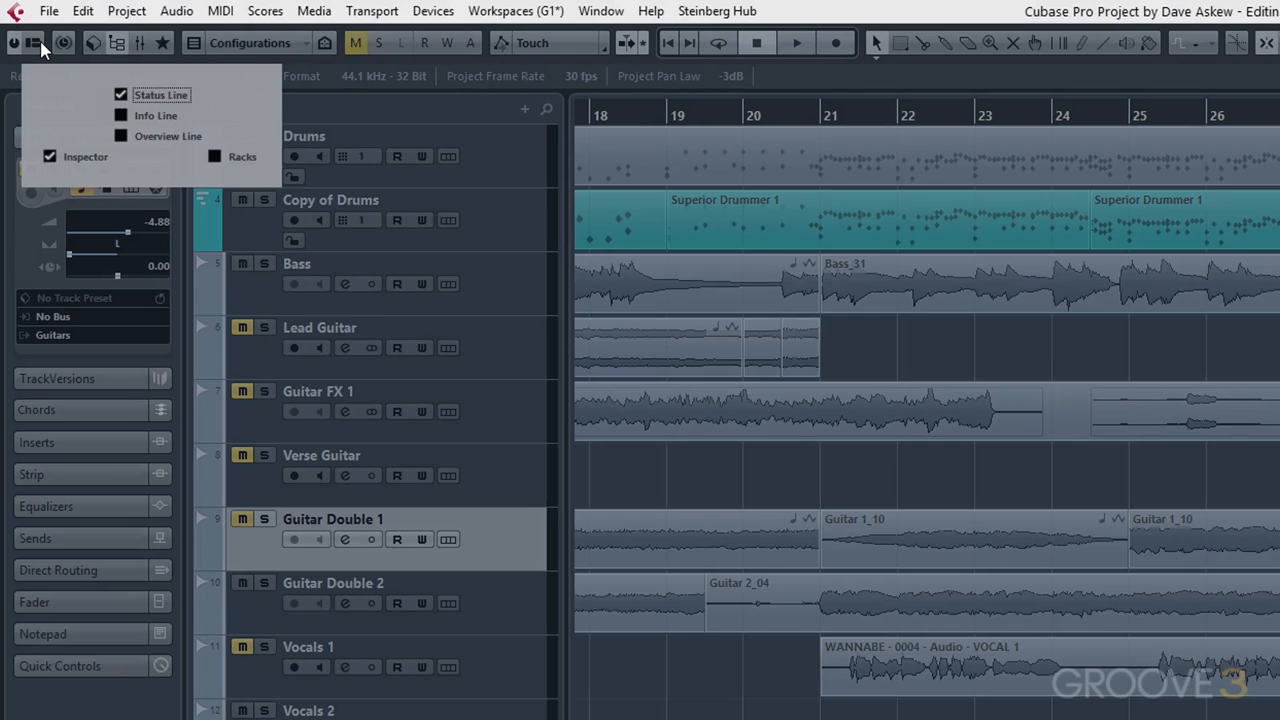
{"action": "left_click", "coordinate": [156, 114]}
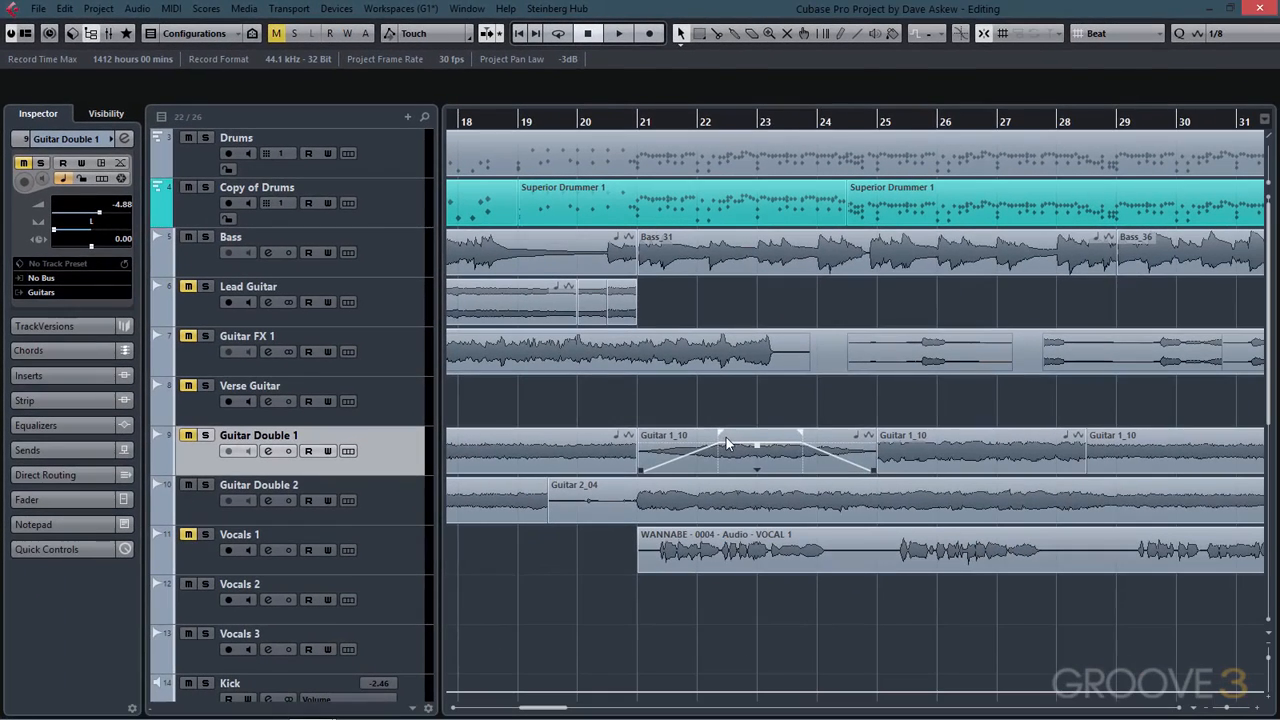
{"action": "left_click", "coordinate": [874, 539]}
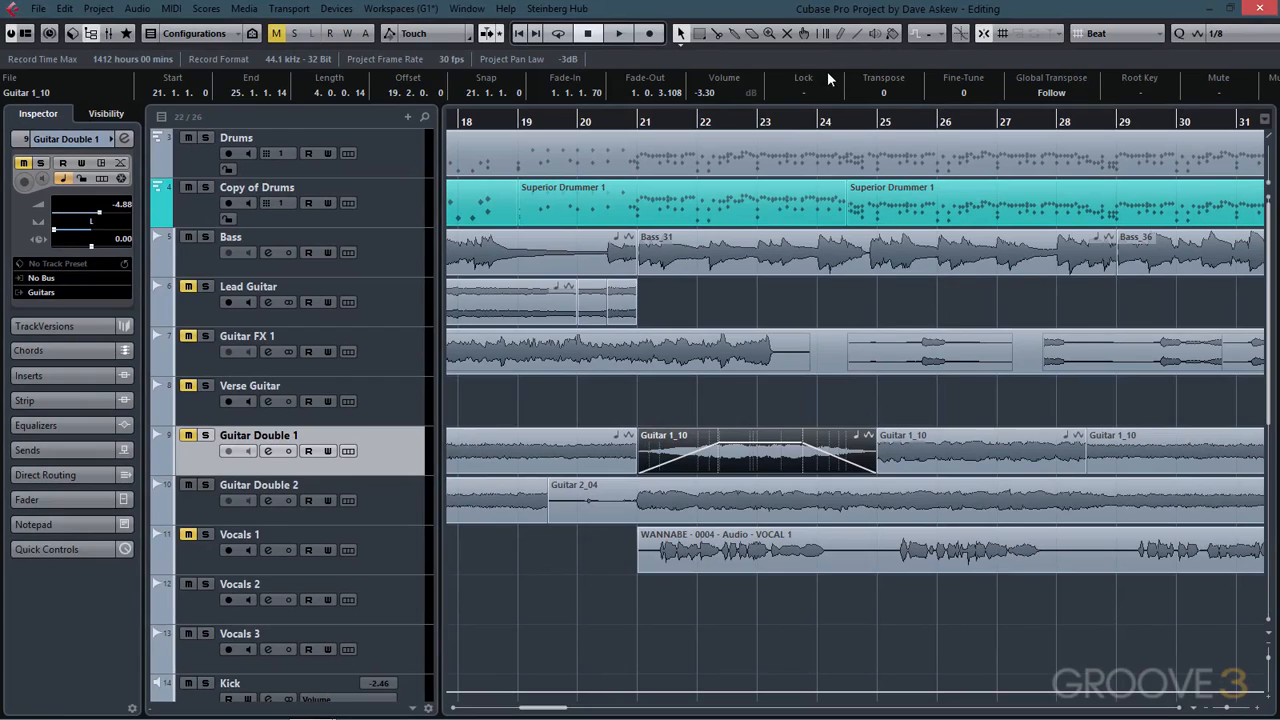
{"action": "left_click", "coordinate": [38, 92]}
{"action": "double_click", "coordinate": [40, 93]}
{"action": "left_click", "coordinate": [183, 93]}
{"action": "left_click", "coordinate": [286, 93]}
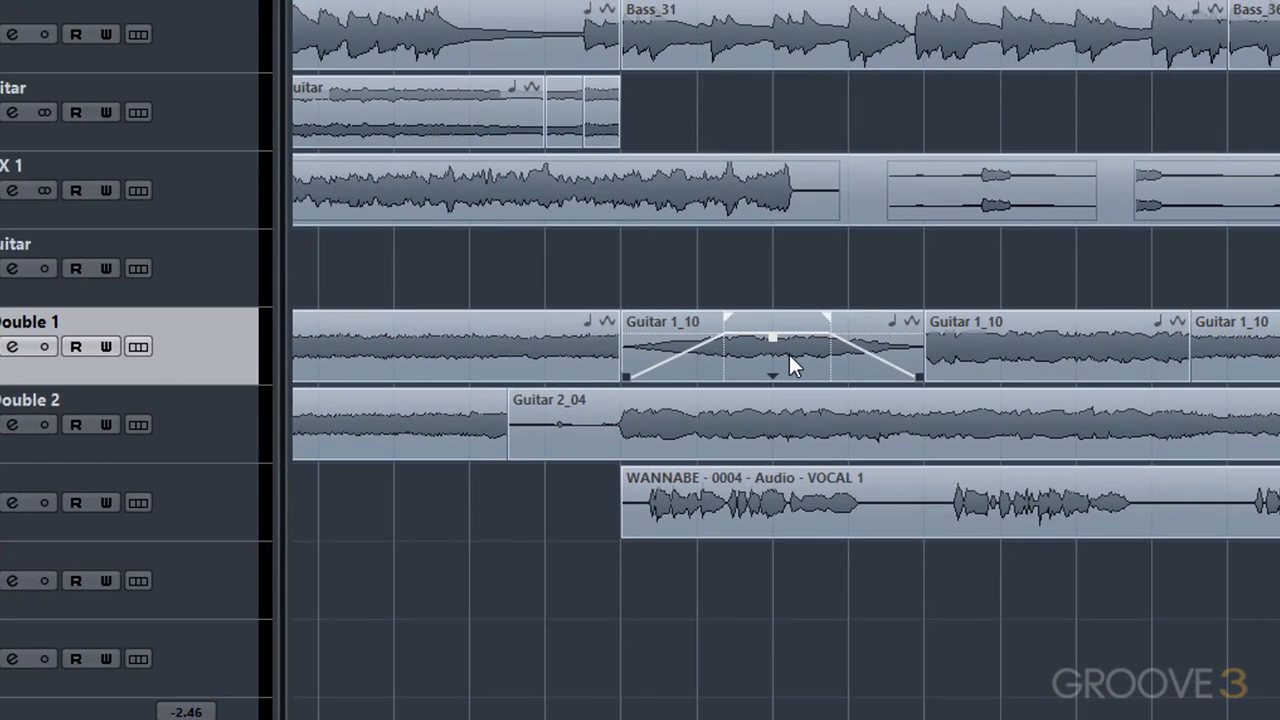
- Inspect the Snap Type and grid type options used when moving the Guitar 1_10 event
{"action": "left_click", "coordinate": [789, 354]}
{"action": "mouse_move", "coordinate": [790, 354]}
{"action": "left_mouse_down"}
{"action": "mouse_move", "coordinate": [666, 338]}
{"action": "mouse_move", "coordinate": [767, 356]}
{"action": "left_mouse_up"}
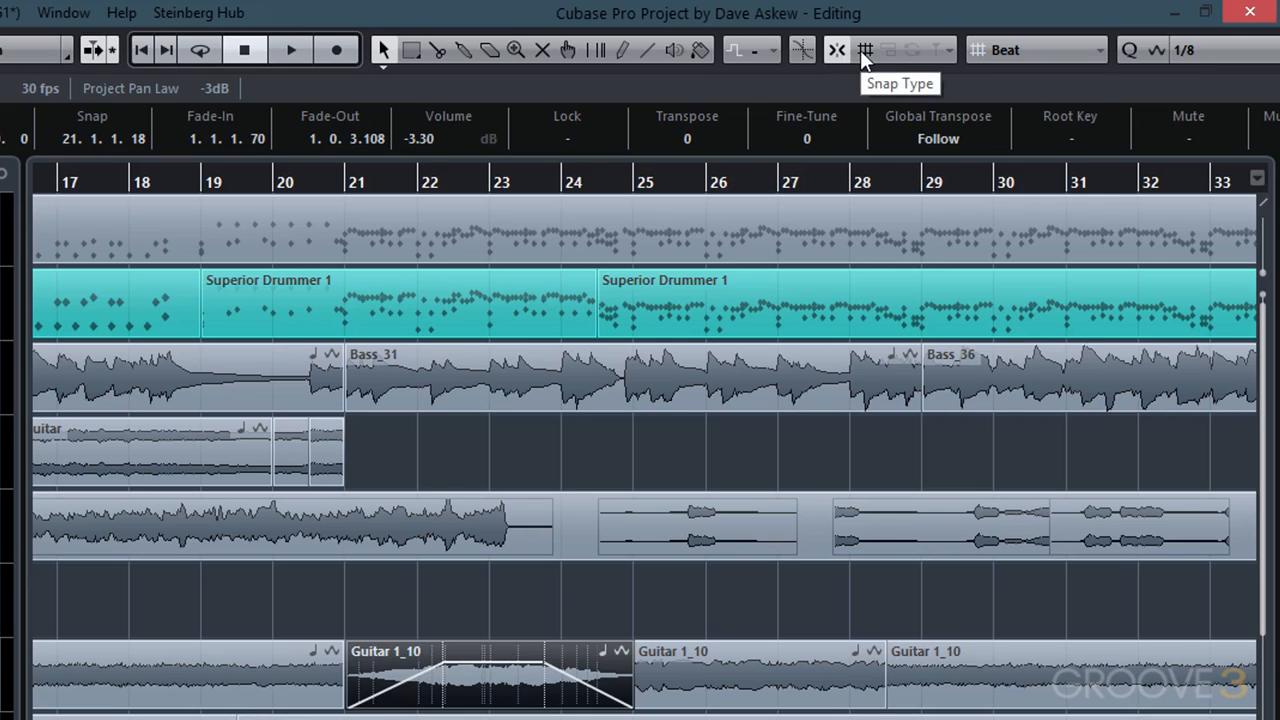
{"action": "left_click", "coordinate": [866, 50]}
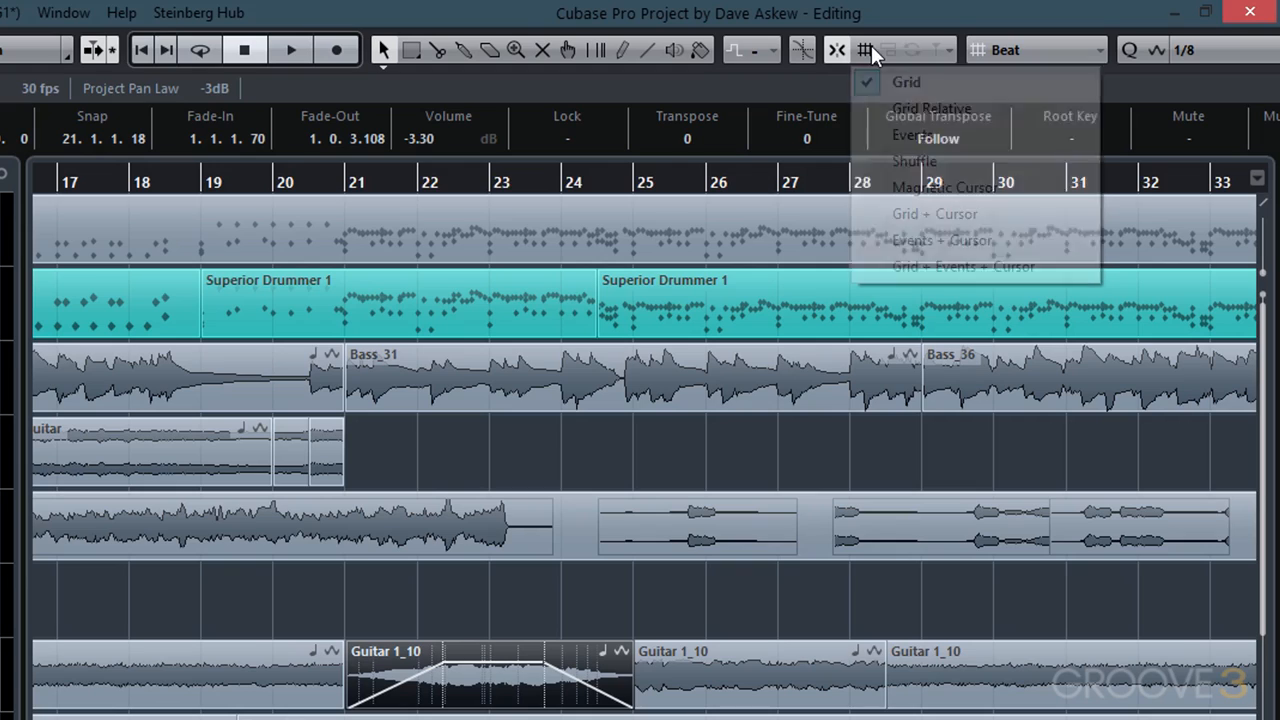
{"action": "left_click", "coordinate": [914, 86]}
{"action": "left_click", "coordinate": [1025, 53]}
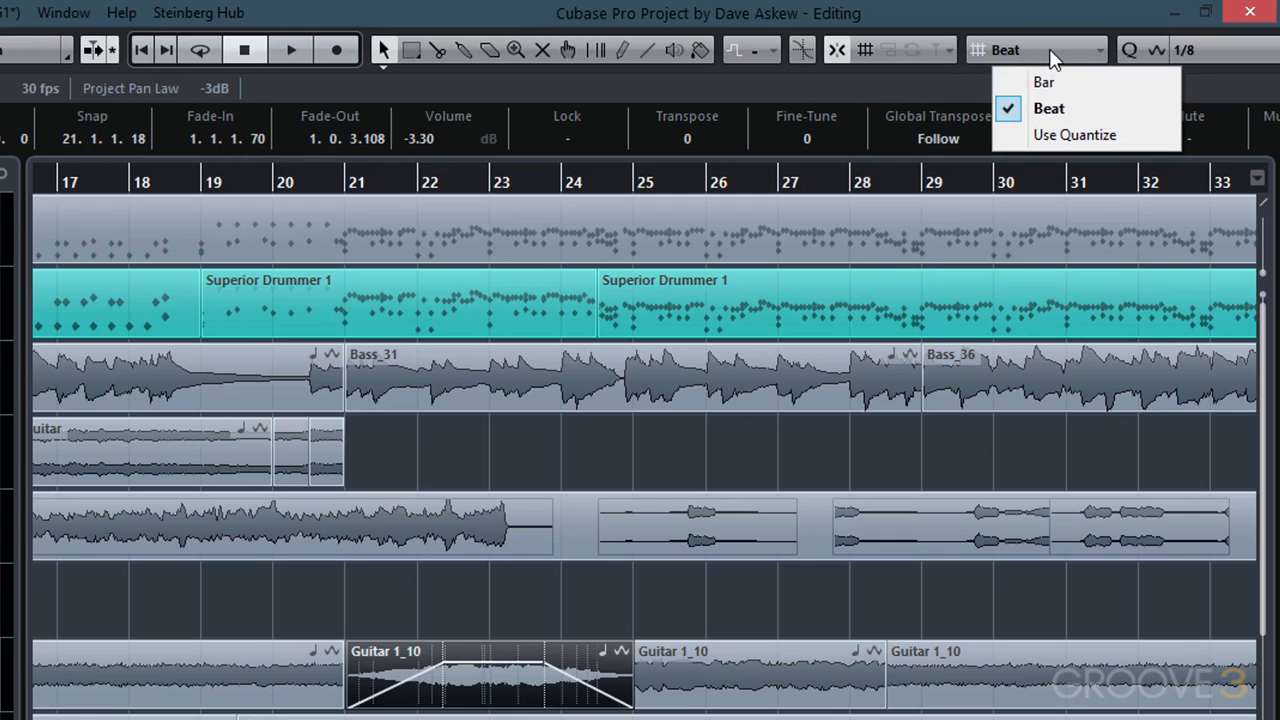
{"action": "left_click", "coordinate": [495, 613]}
{"action": "left_click_drag", "start_coordinate": [487, 660], "coordinate": [516, 684]}
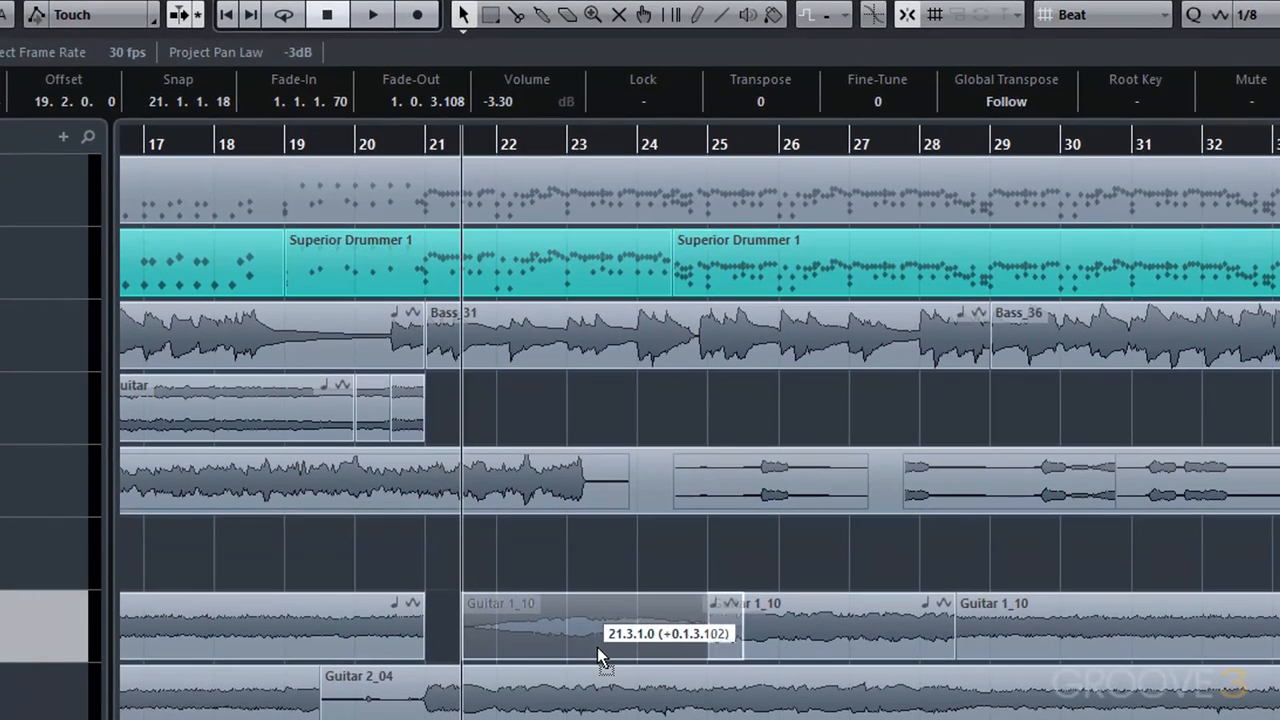
{"action": "left_click_drag", "start_coordinate": [599, 650], "coordinate": [556, 641]}
- Set the snap type to Magnetic Cursor and move the Guitar 1_10 event left so it snaps to the project cursor
{"action": "left_click", "coordinate": [934, 14]}
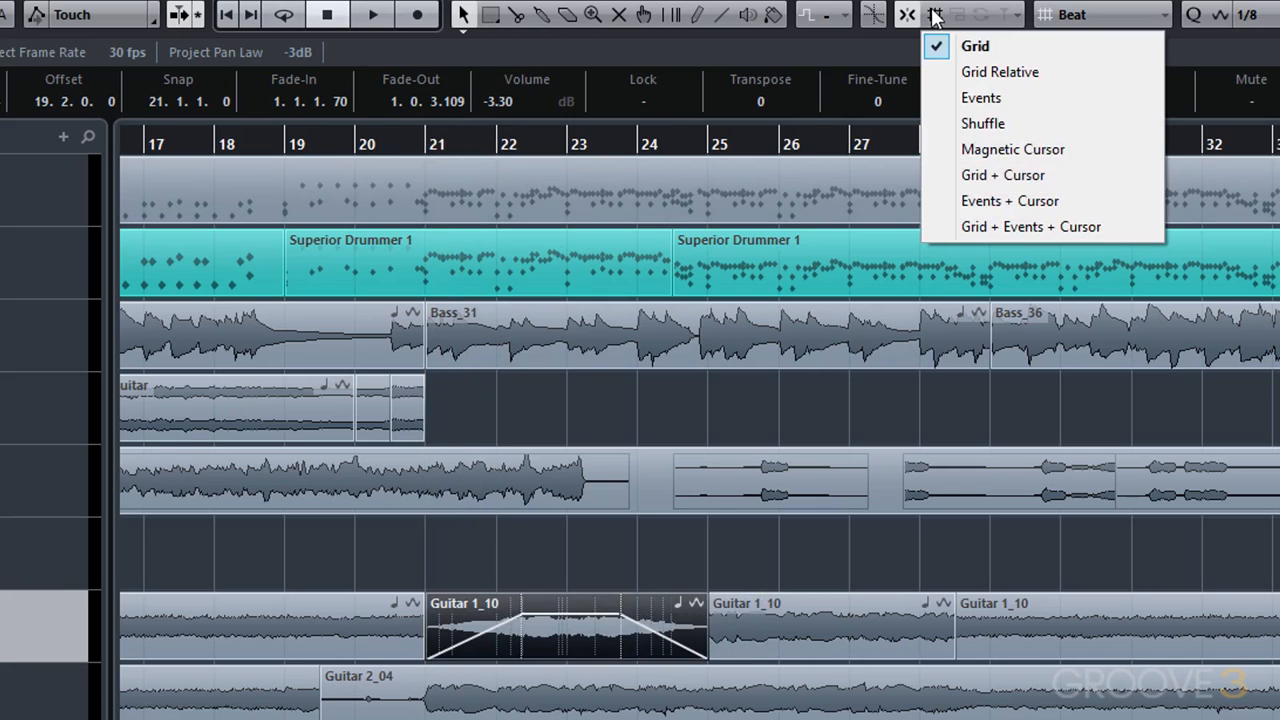
{"action": "left_click", "coordinate": [988, 152]}
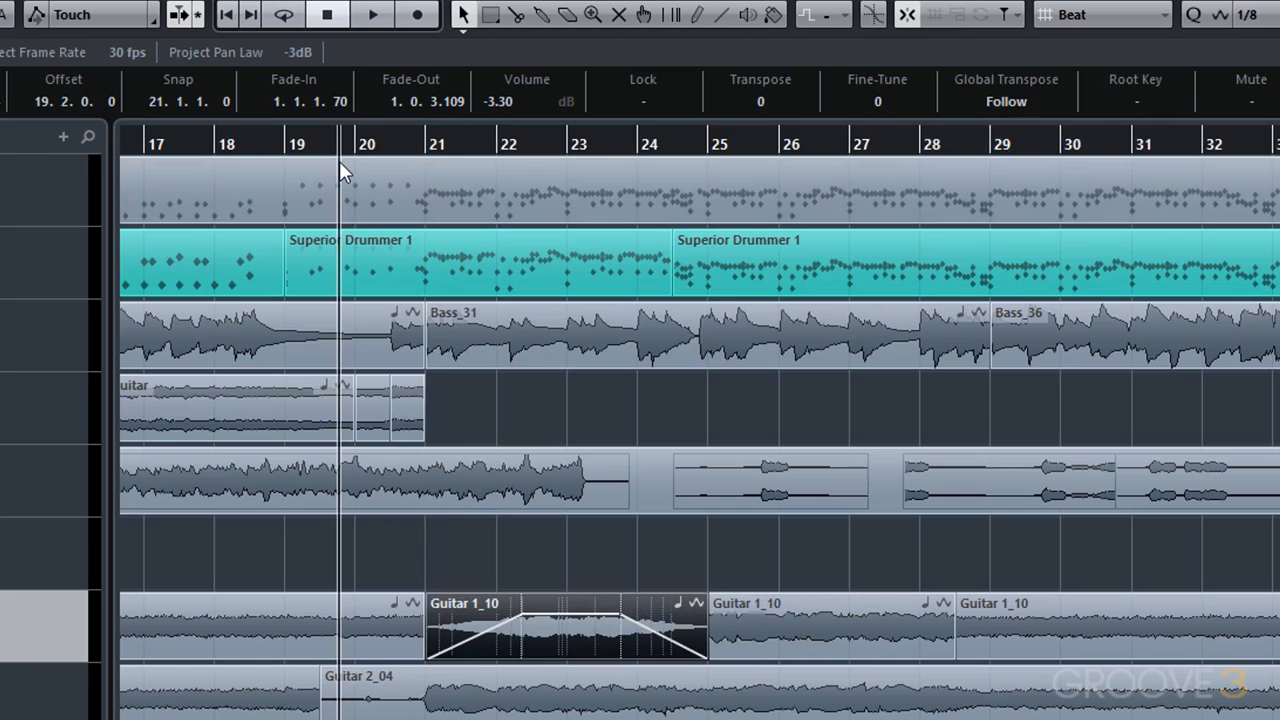
{"action": "mouse_move", "coordinate": [563, 649]}
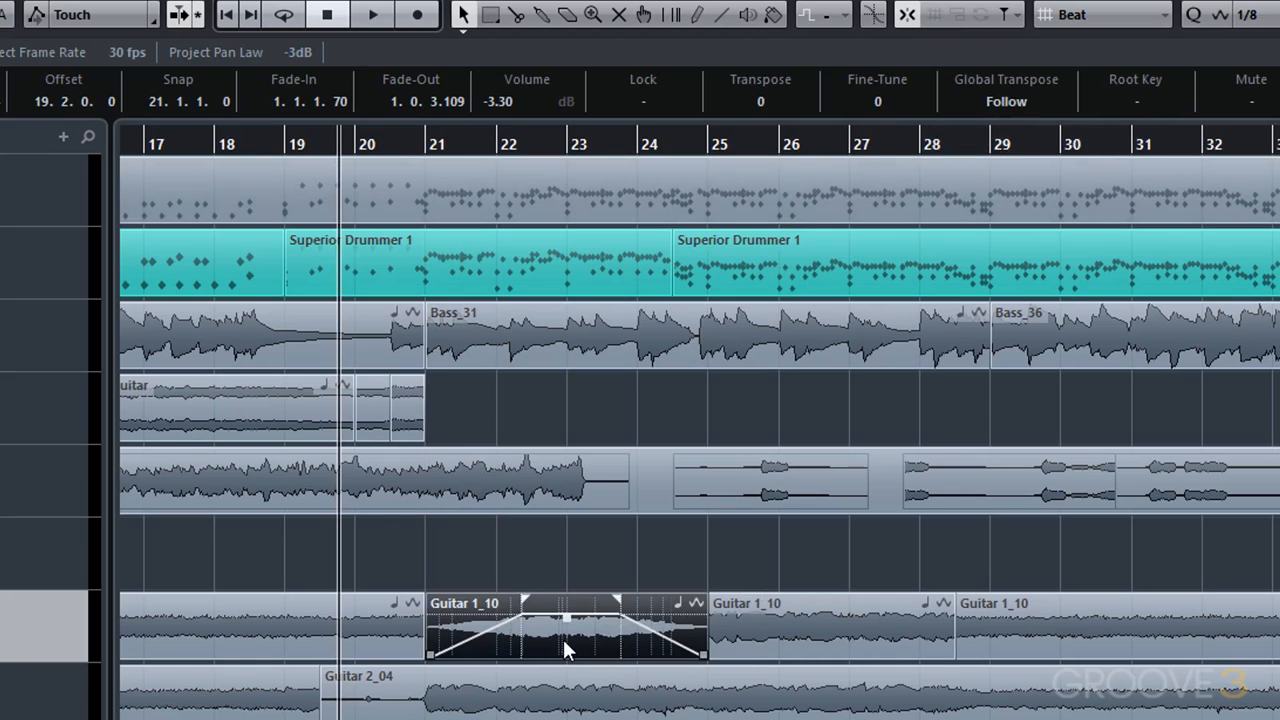
{"action": "left_click_drag", "start_coordinate": [571, 643], "coordinate": [500, 643]}
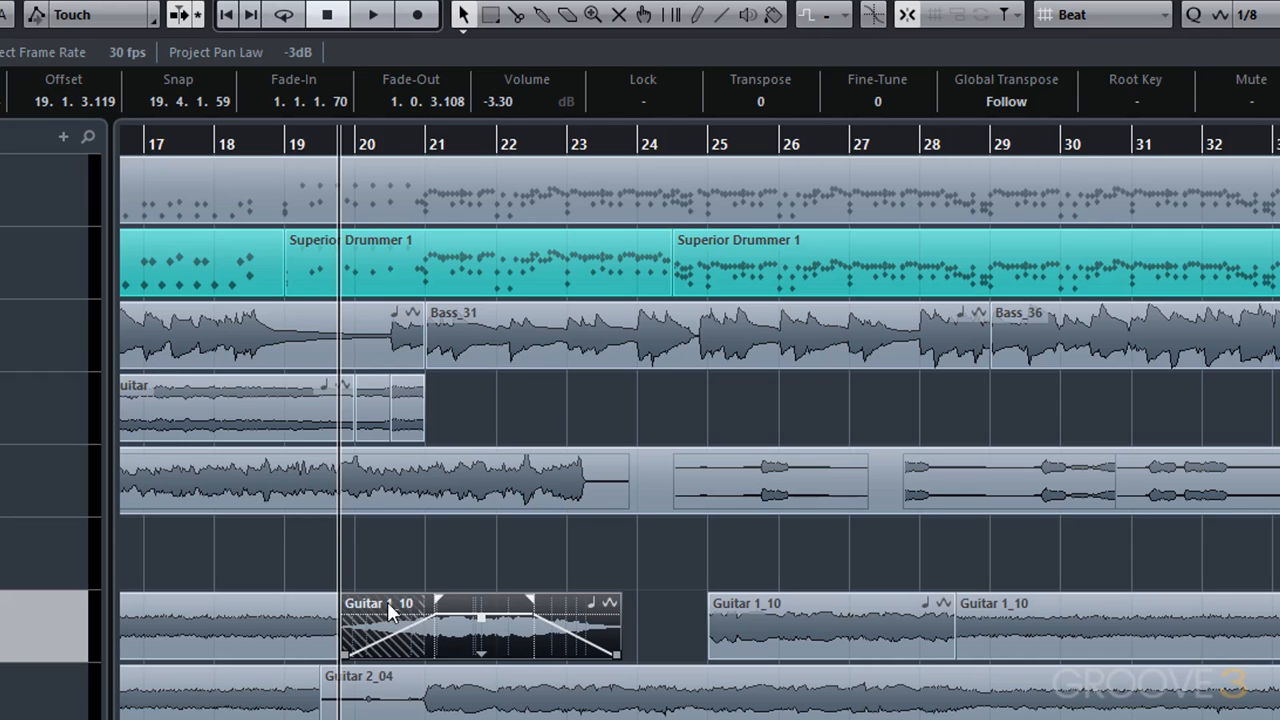
- Select the overlapping Guitar 1_10 event and create a crossfade with the event before it
{"action": "left_click_drag", "start_coordinate": [421, 563], "coordinate": [297, 638]}
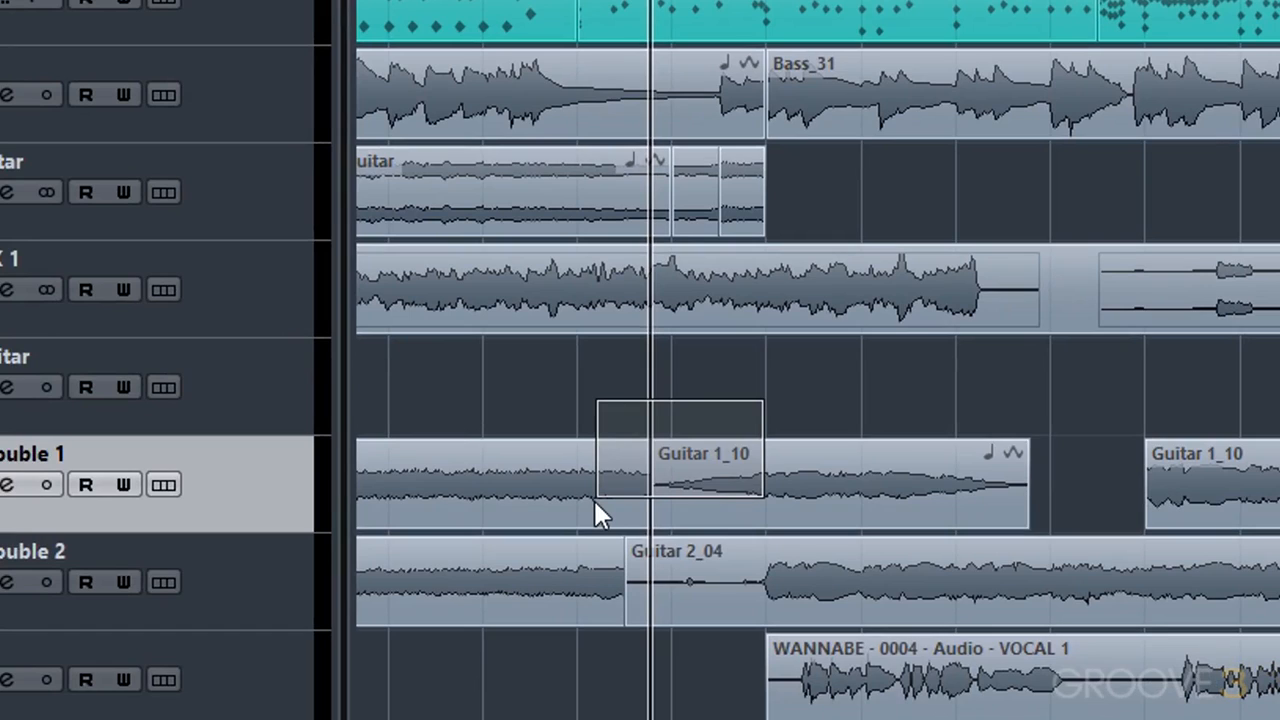
{"action": "left_click_drag", "start_coordinate": [594, 503], "coordinate": [591, 500]}
{"action": "key", "text": "x"}
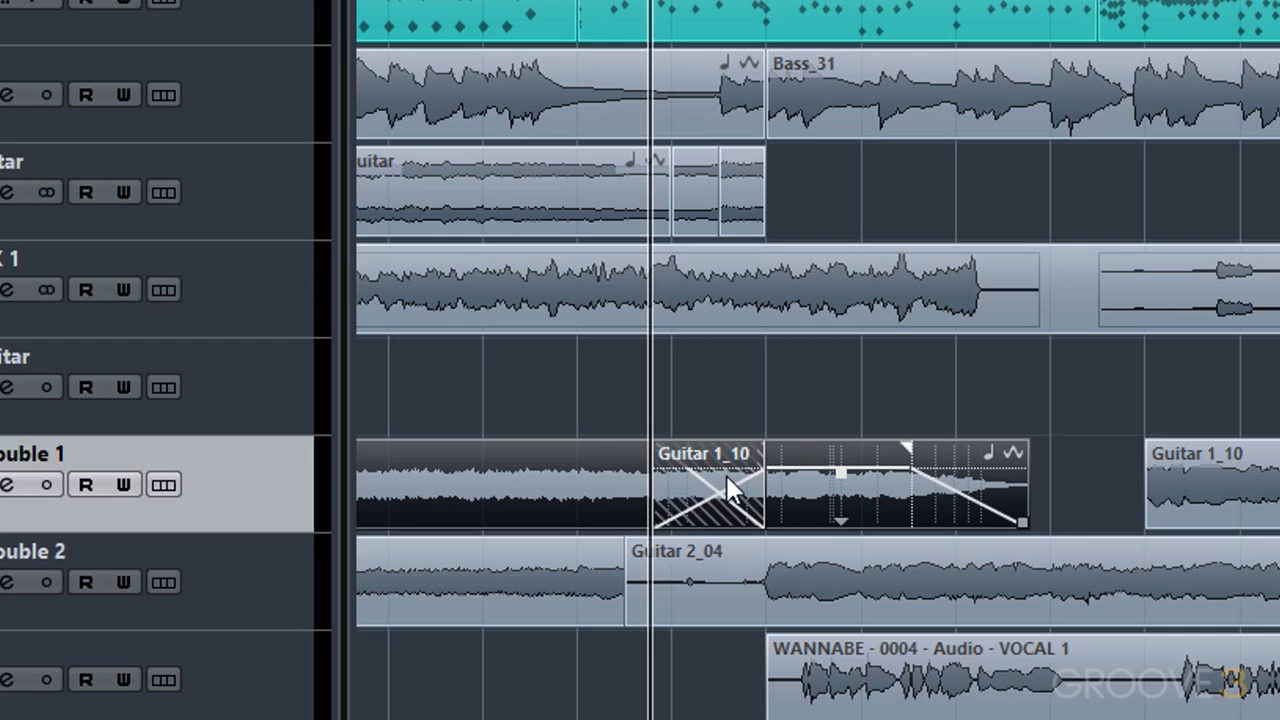
- Open the crossfade editor for the overlap and adjust the crossfade
{"action": "double_click", "coordinate": [727, 480]}
{"action": "left_click_drag", "start_coordinate": [770, 503], "coordinate": [845, 388]}
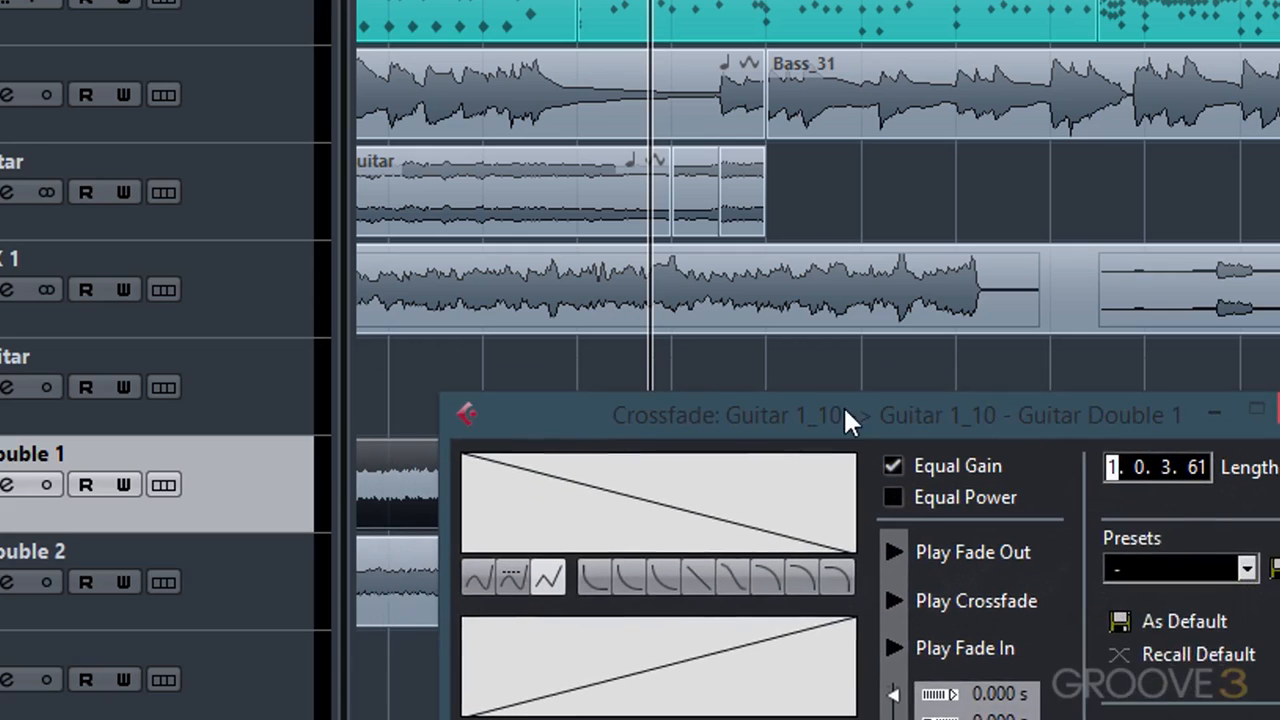
{"action": "left_click", "coordinate": [664, 562]}
{"action": "left_click", "coordinate": [740, 712]}
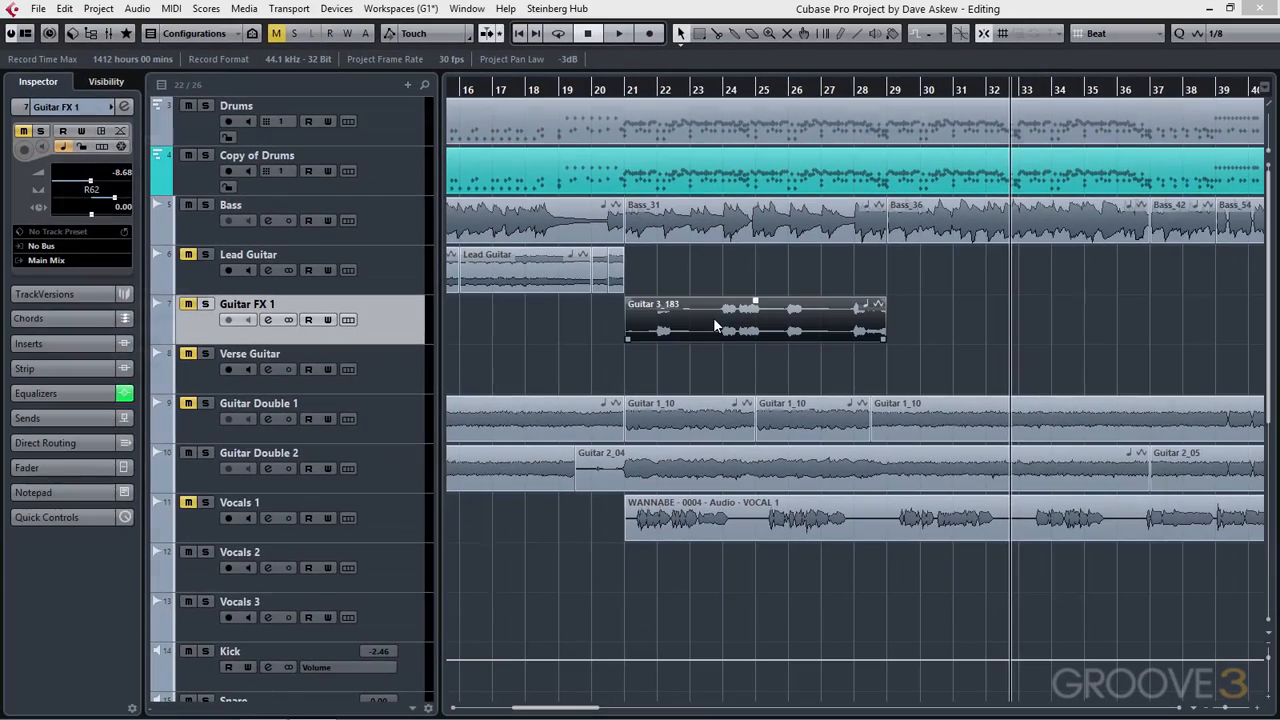
- Open the Guitar 3_183 event in the Sample Editor and range-select from the event start to bar 22
{"action": "double_click", "coordinate": [713, 317]}
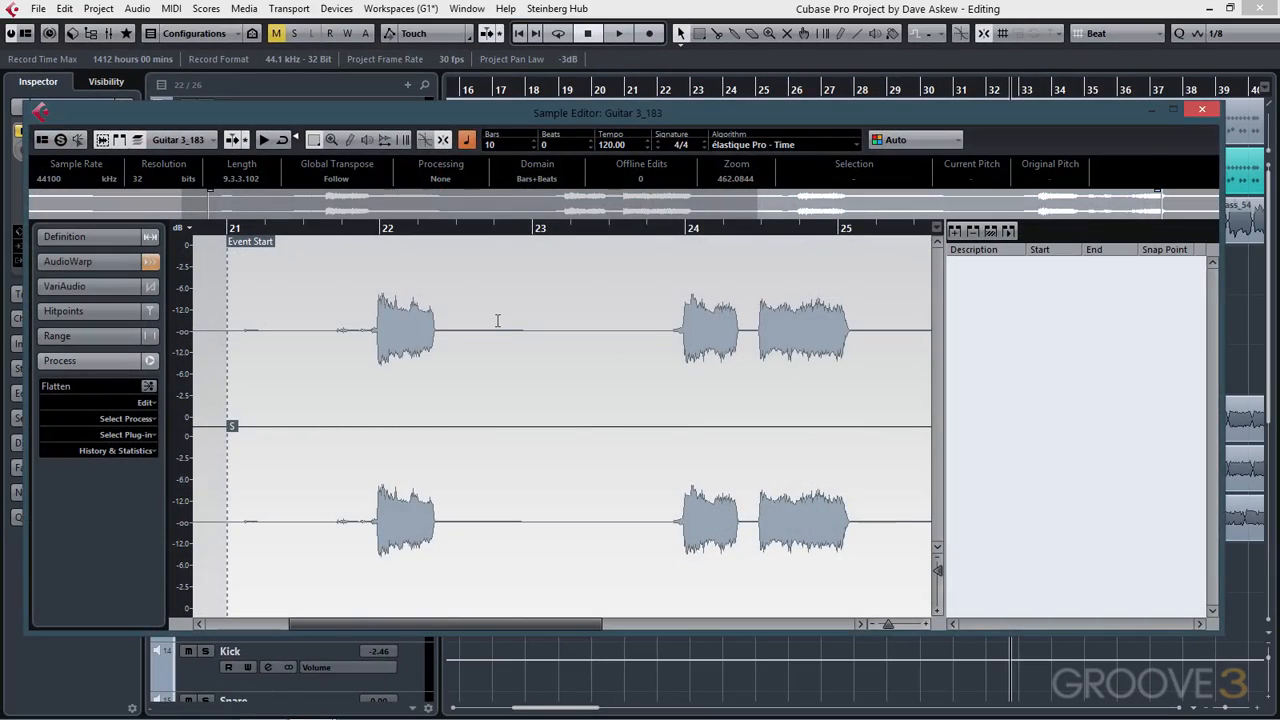
{"action": "left_click", "coordinate": [318, 146]}
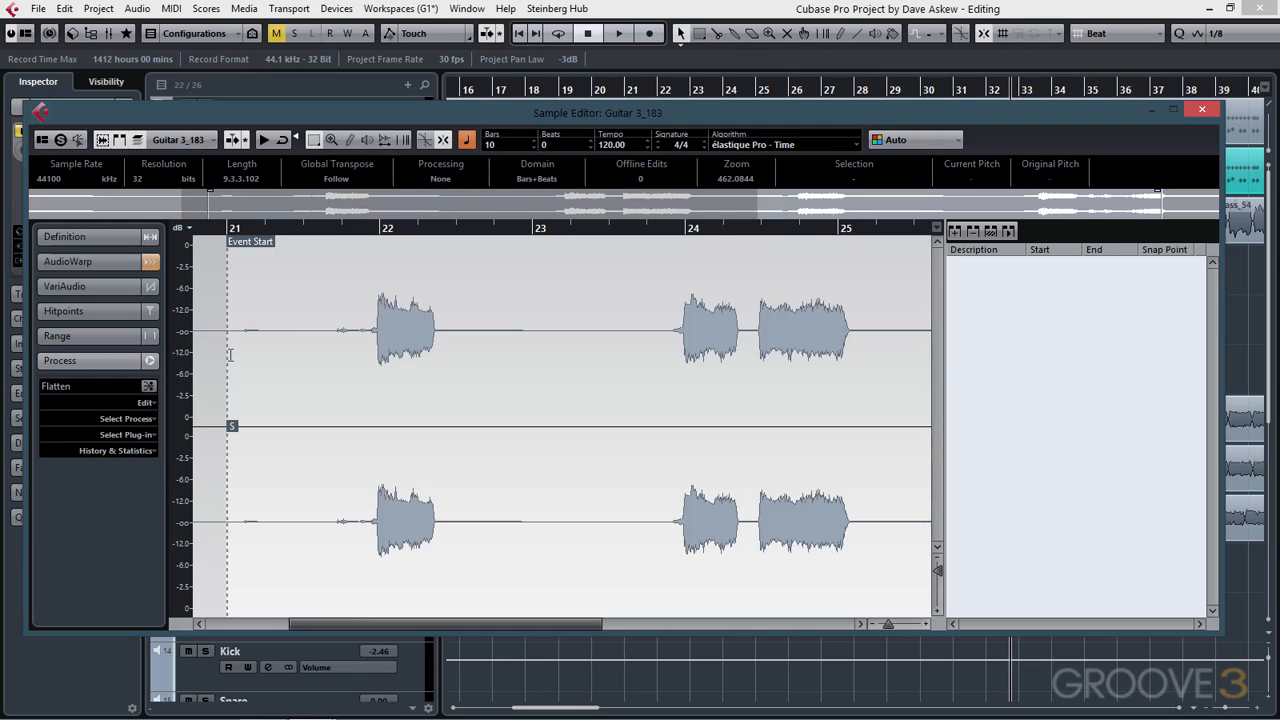
{"action": "left_click", "coordinate": [226, 357]}
{"action": "left_click_drag", "start_coordinate": [226, 357], "coordinate": [374, 362]}
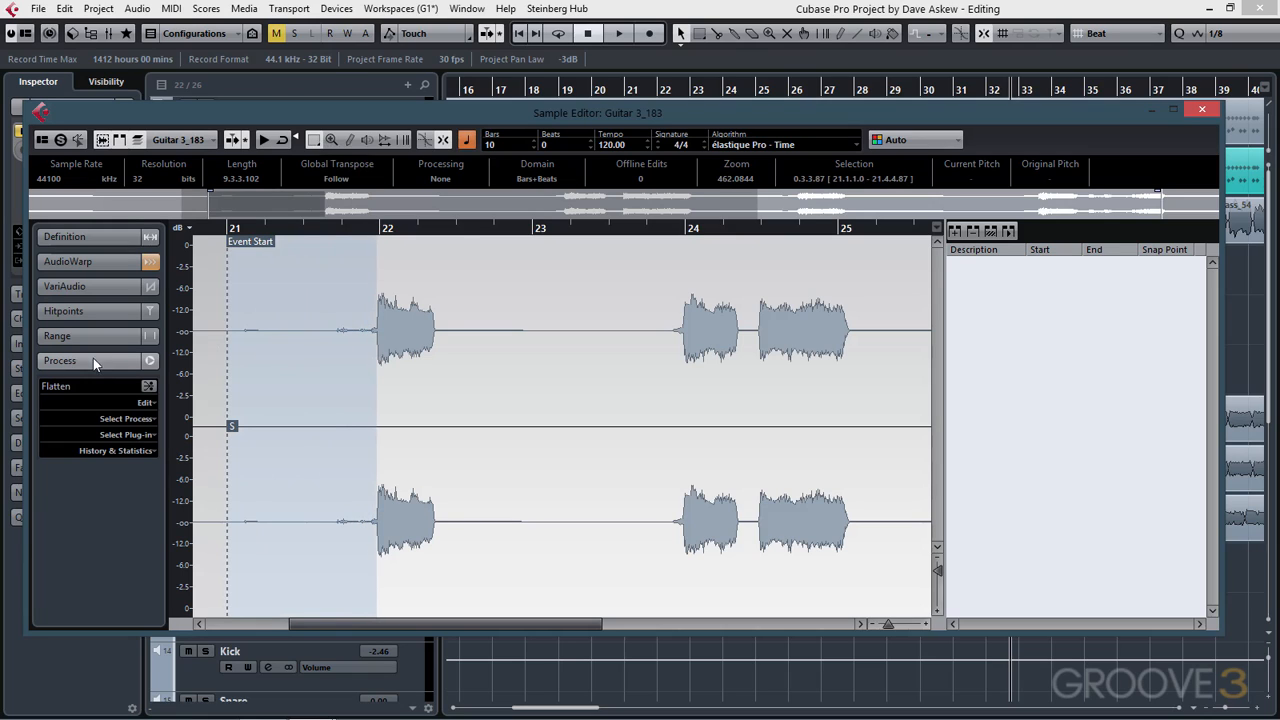
- Apply the Silence process to the selected range
{"action": "left_click", "coordinate": [147, 403]}
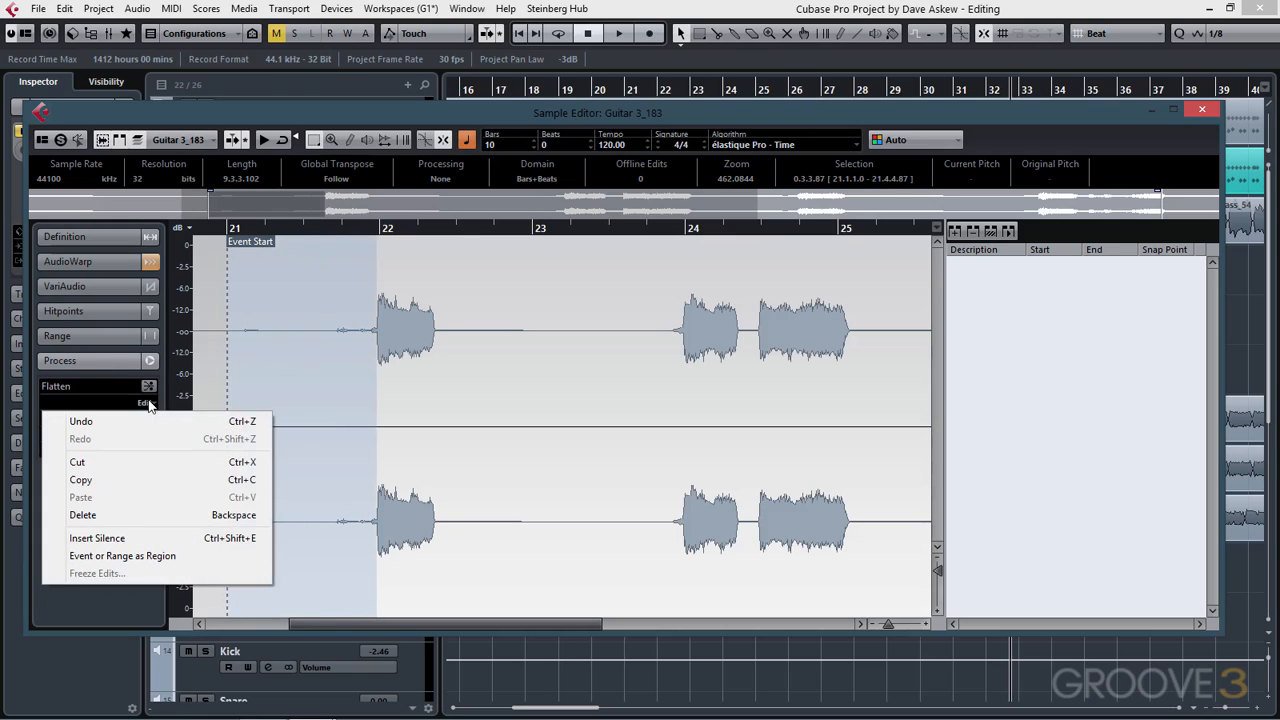
{"action": "left_click", "coordinate": [147, 419]}
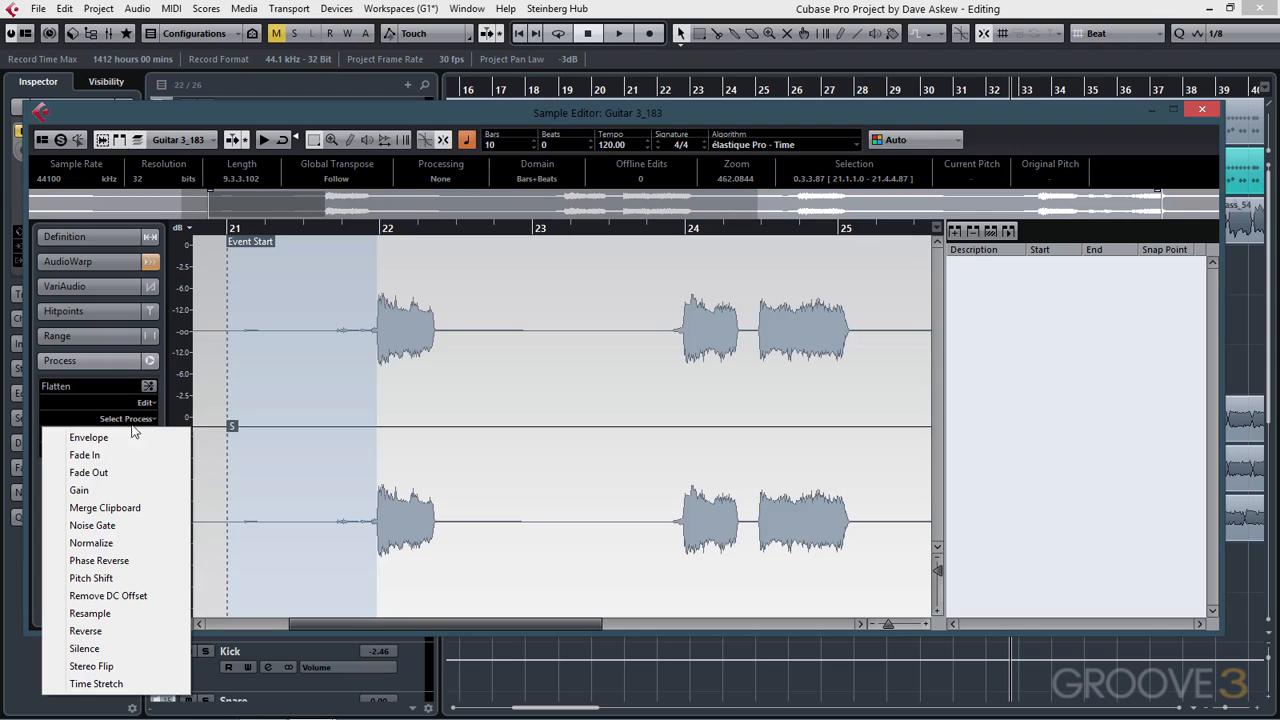
{"action": "left_click", "coordinate": [148, 648]}
- Select the range around the first guitar note and process it with the Compressor plug-in after previewing
{"action": "left_click_drag", "start_coordinate": [443, 375], "coordinate": [376, 370]}
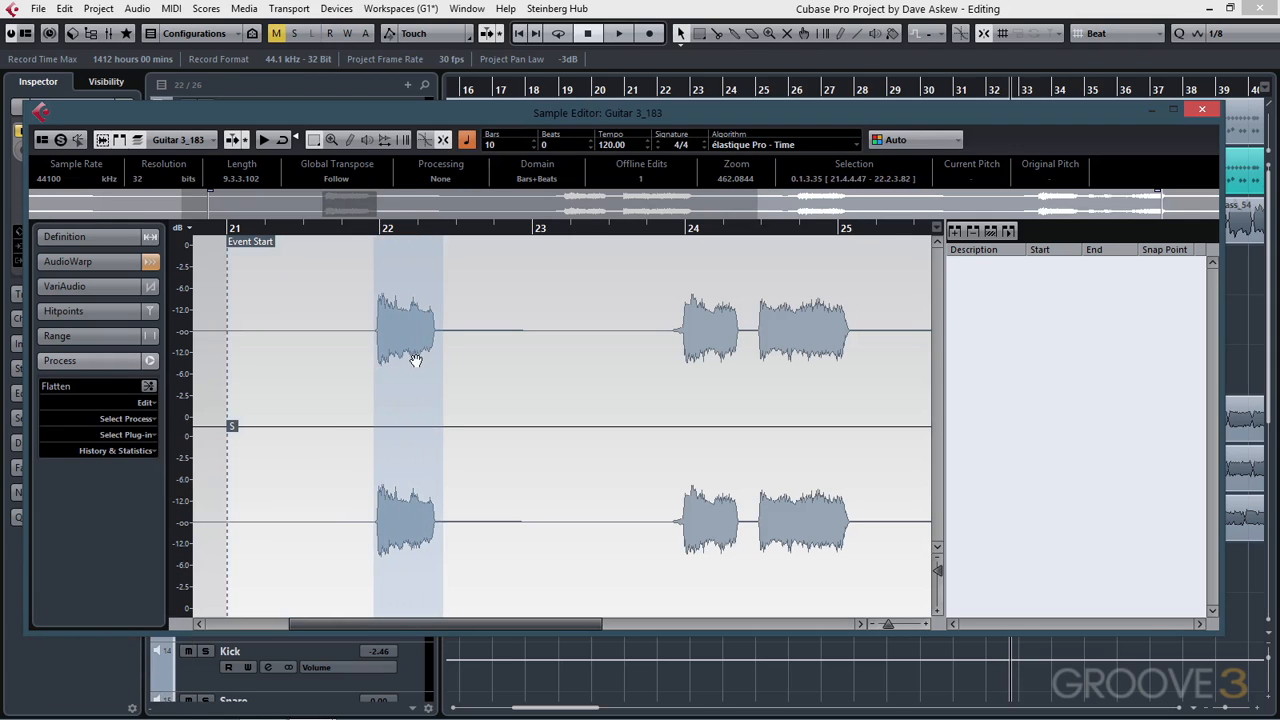
{"action": "left_click", "coordinate": [134, 436]}
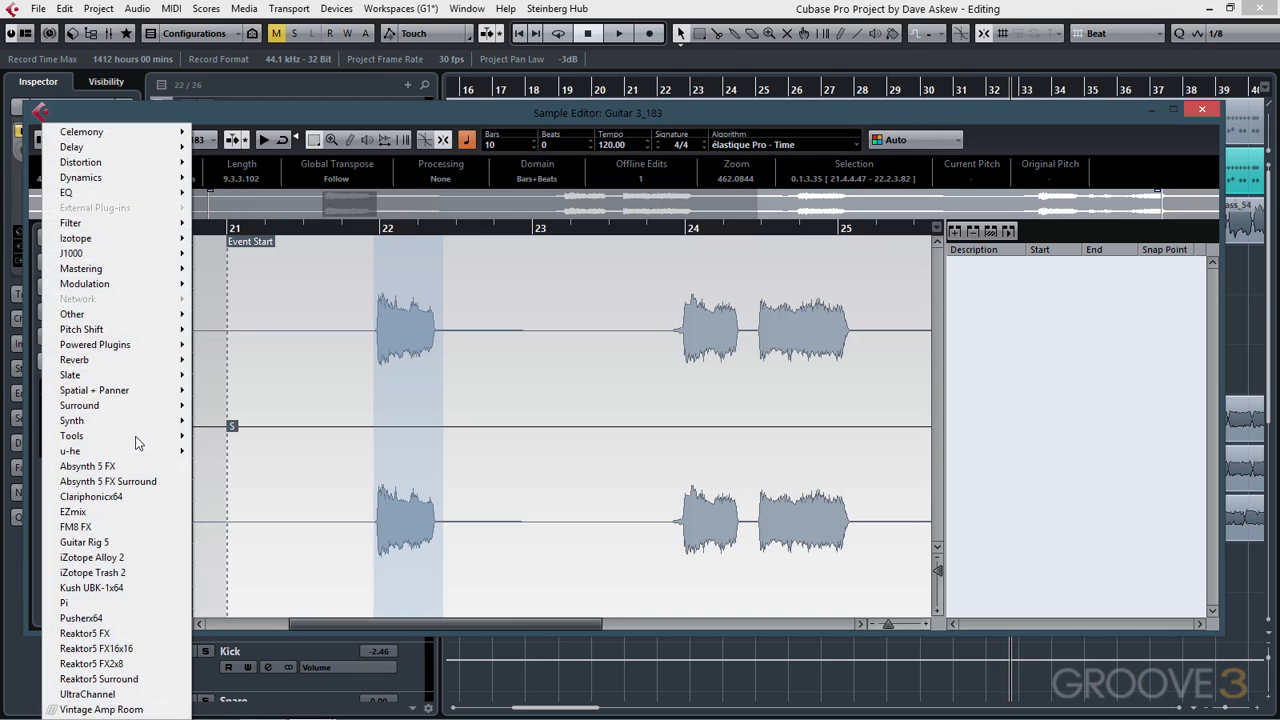
{"action": "mouse_move", "coordinate": [150, 177]}
{"action": "left_click", "coordinate": [258, 194]}
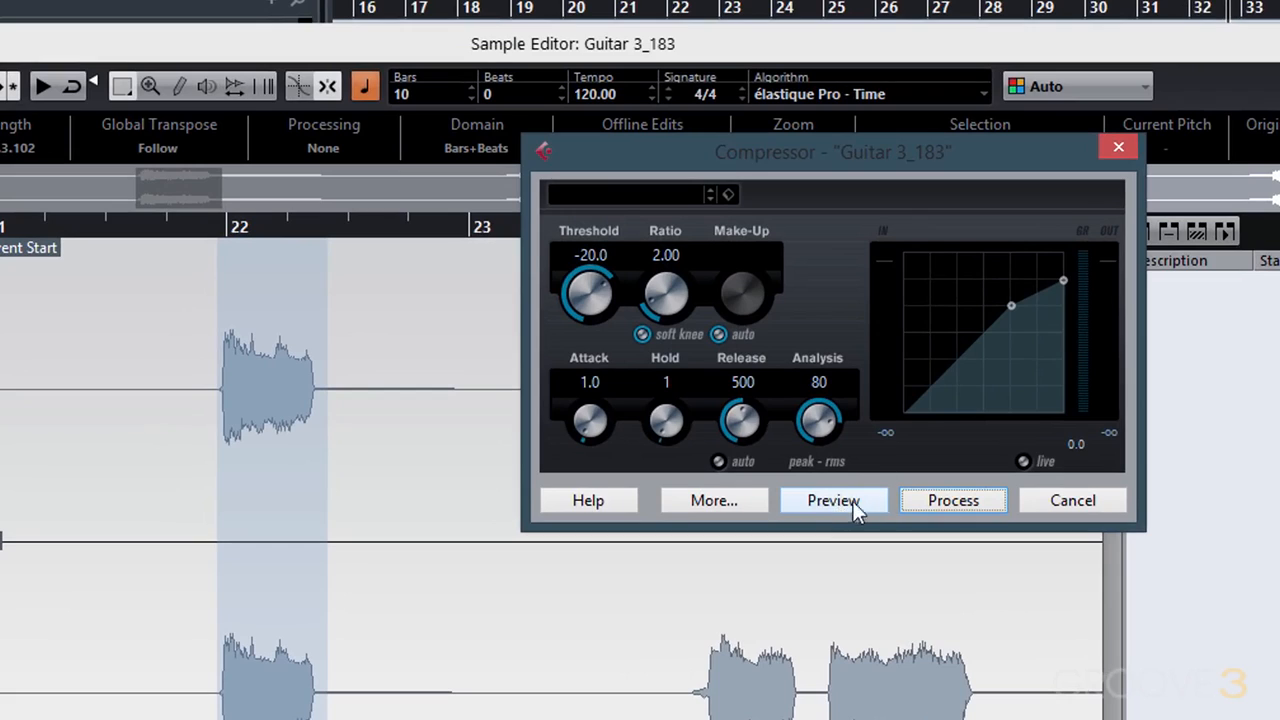
{"action": "left_click", "coordinate": [844, 499]}
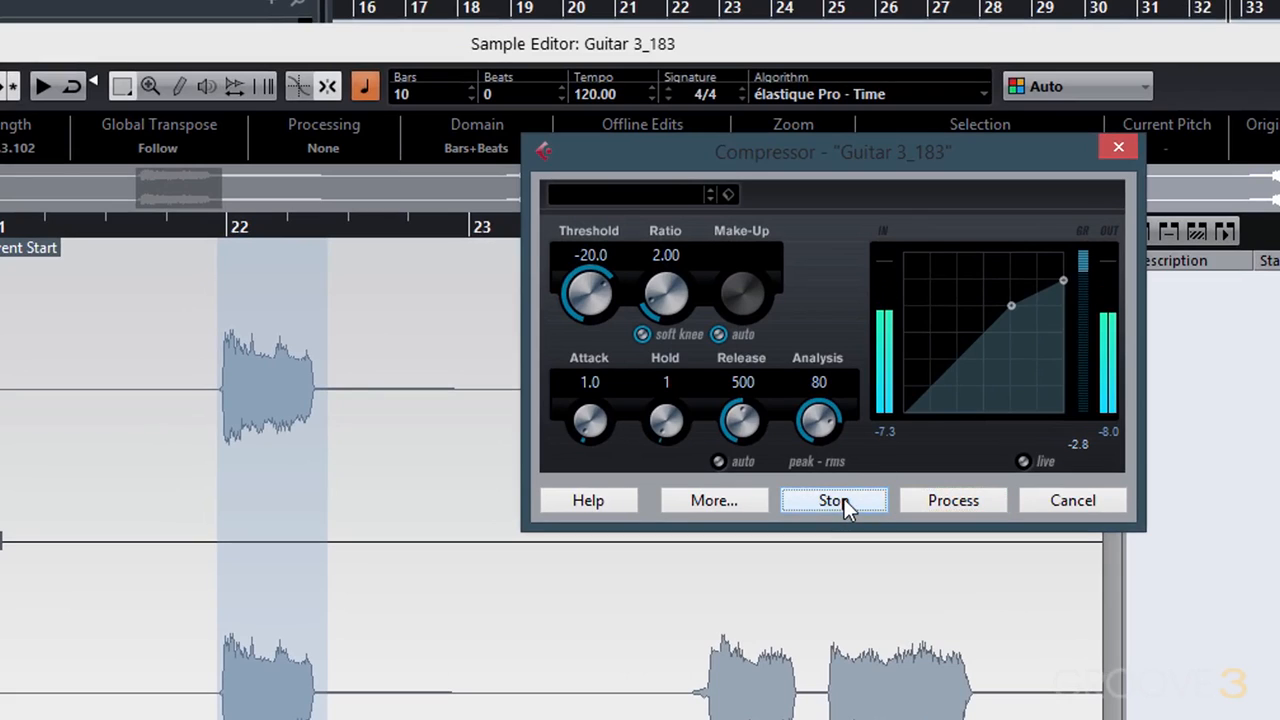
{"action": "left_click", "coordinate": [844, 499]}
{"action": "left_click", "coordinate": [960, 503]}
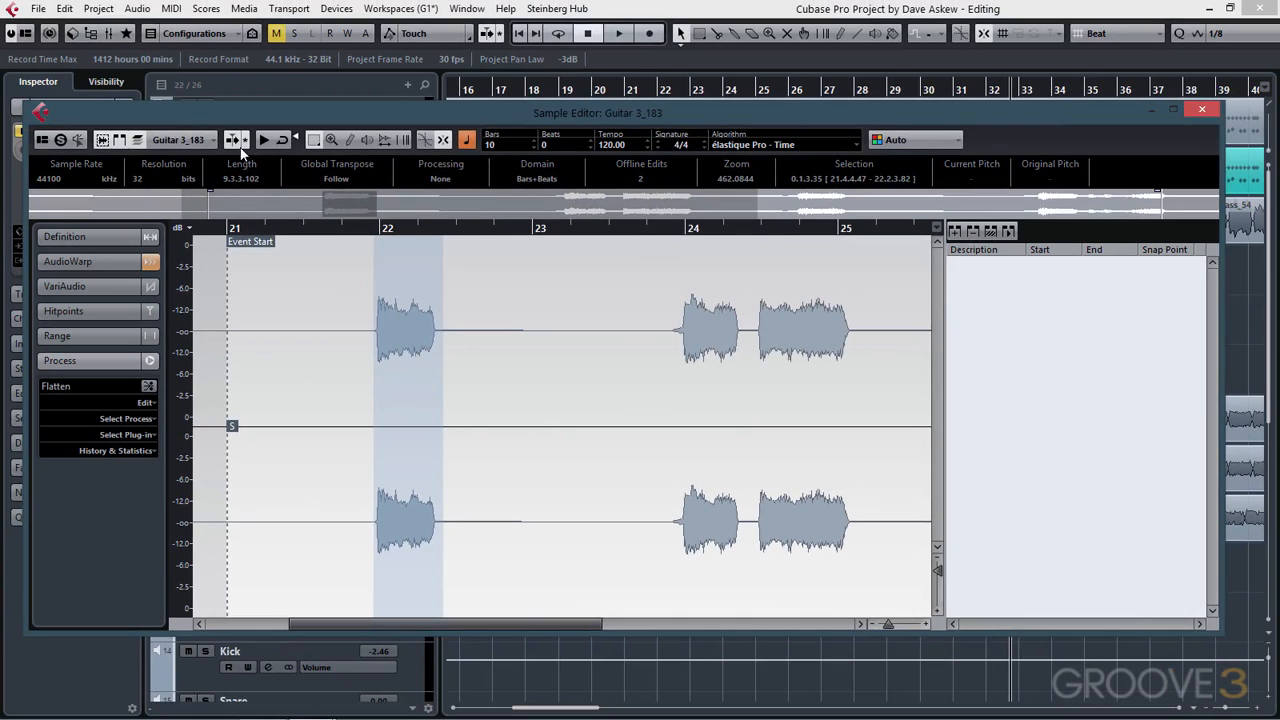
- Open the Offline Process History and remove the Compressor process
{"action": "left_click", "coordinate": [137, 8]}
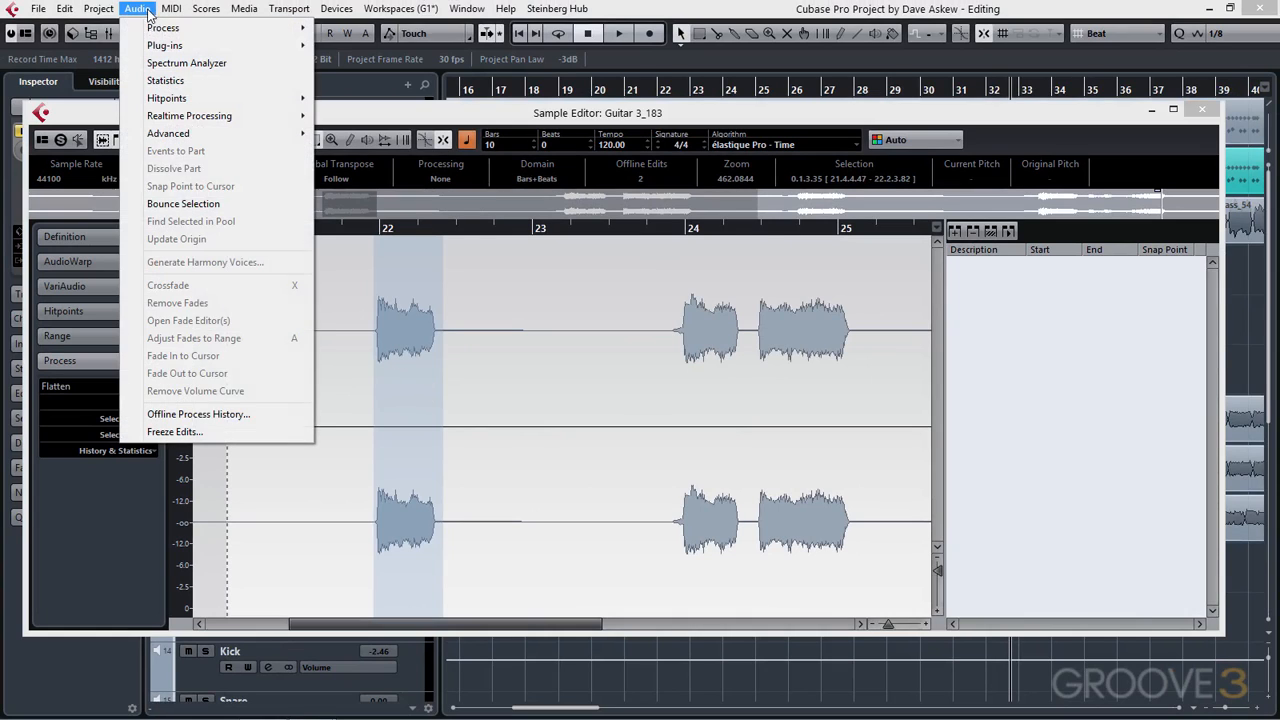
{"action": "left_click", "coordinate": [219, 413]}
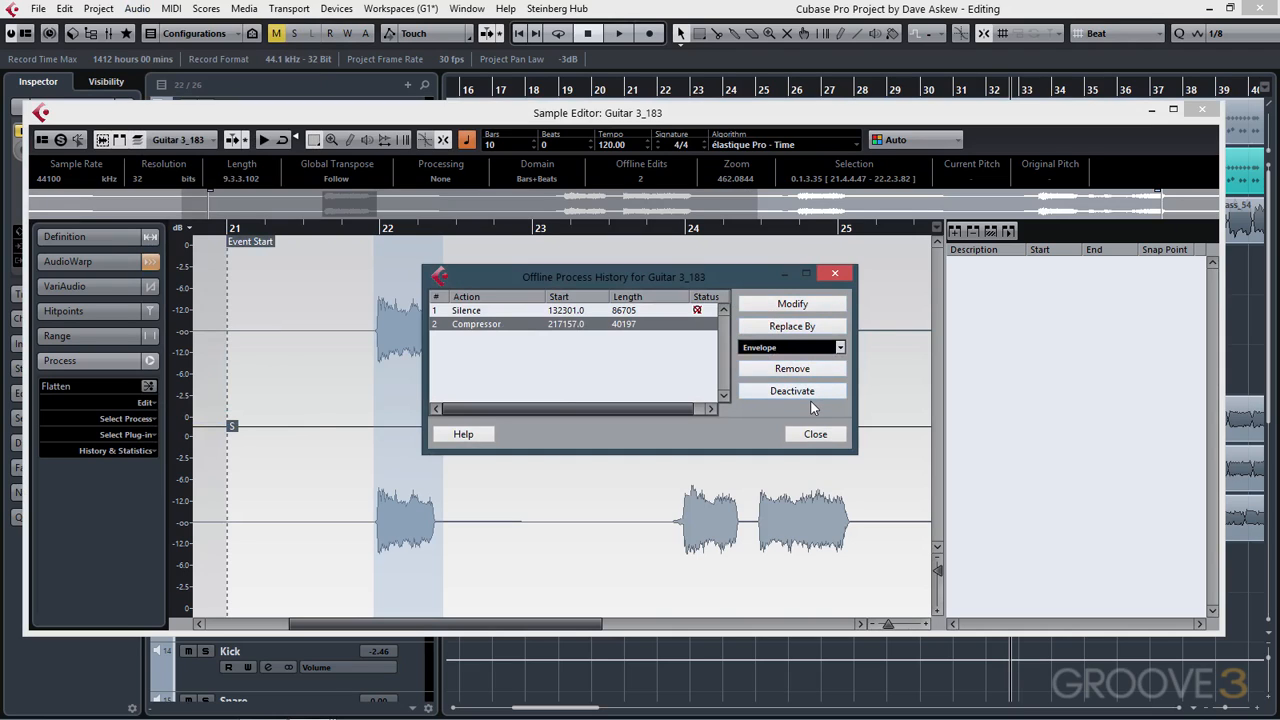
{"action": "left_click", "coordinate": [808, 372]}
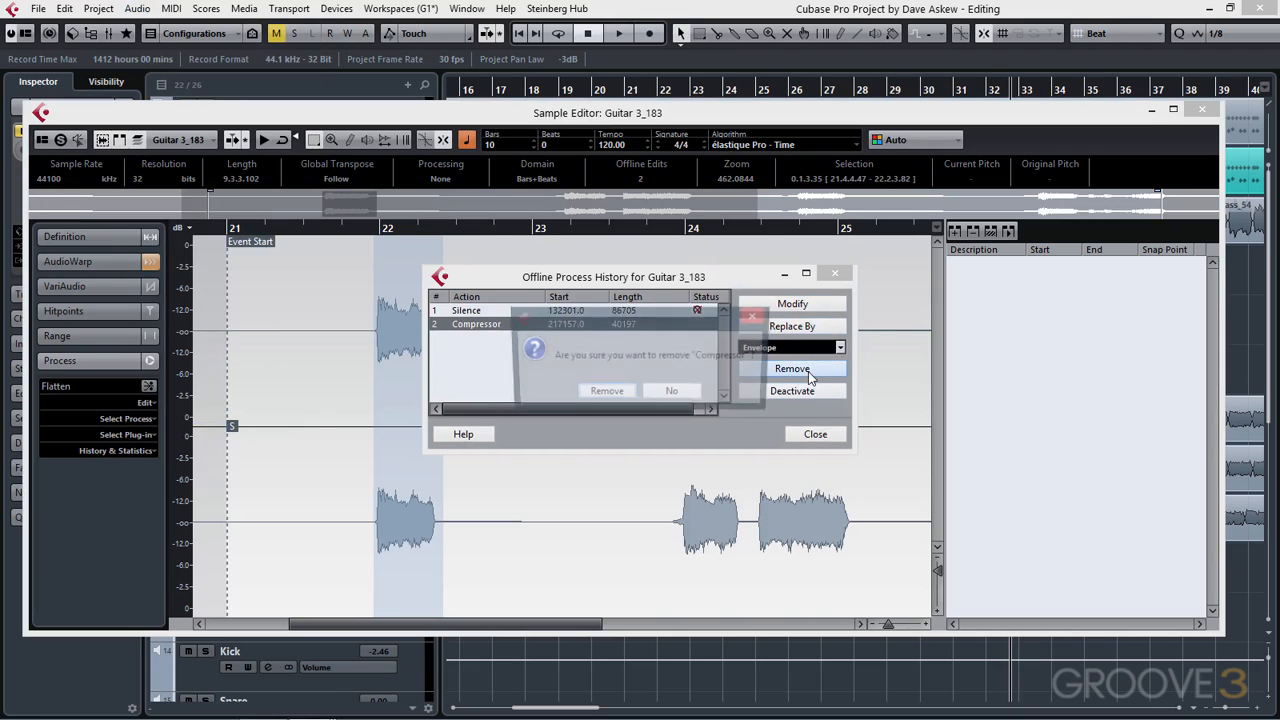
{"action": "left_click", "coordinate": [605, 393]}
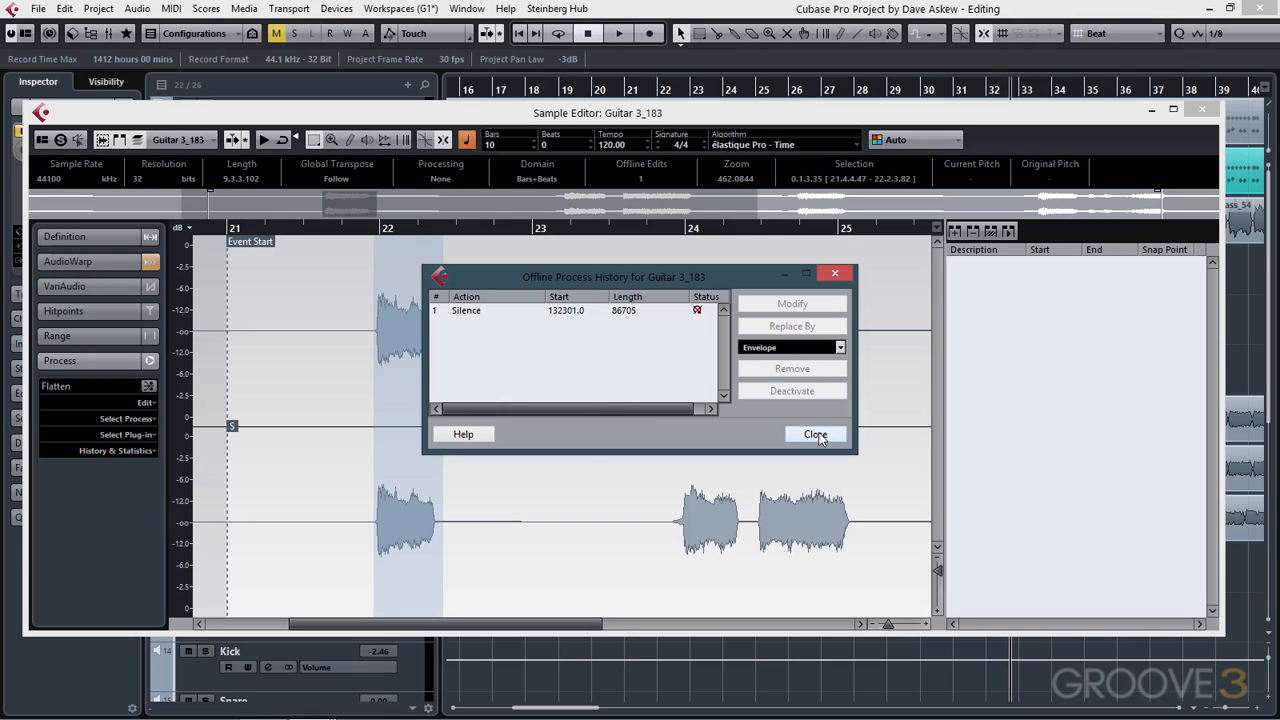
- Remove the Silence process too, then close the history dialog and the Sample Editor
{"action": "left_click", "coordinate": [600, 311]}
{"action": "left_click", "coordinate": [799, 377]}
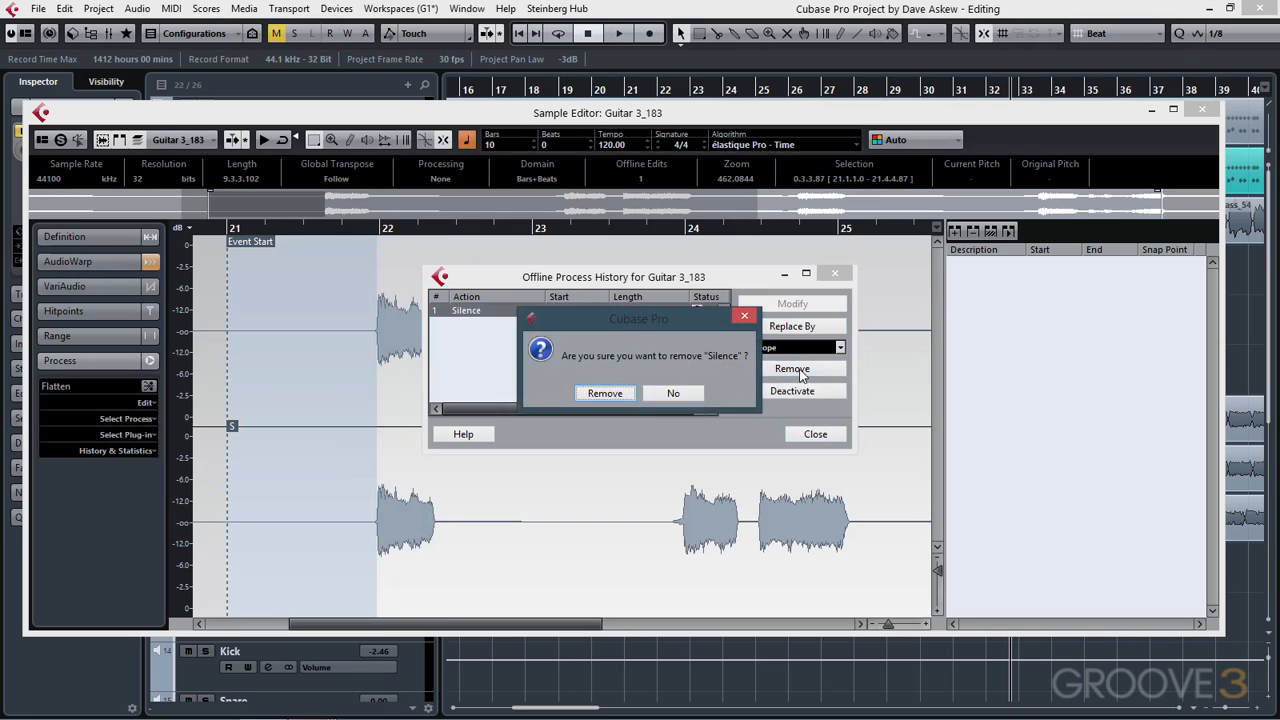
{"action": "left_click", "coordinate": [606, 392]}
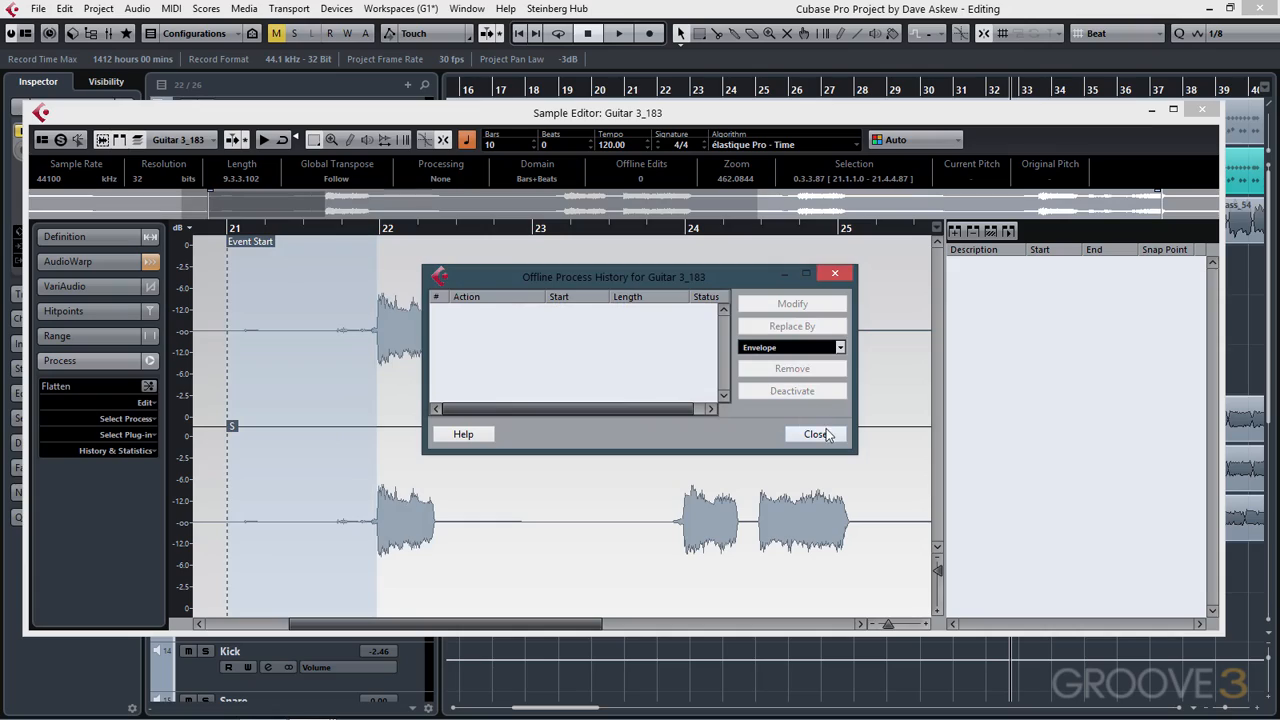
{"action": "left_click", "coordinate": [815, 432]}
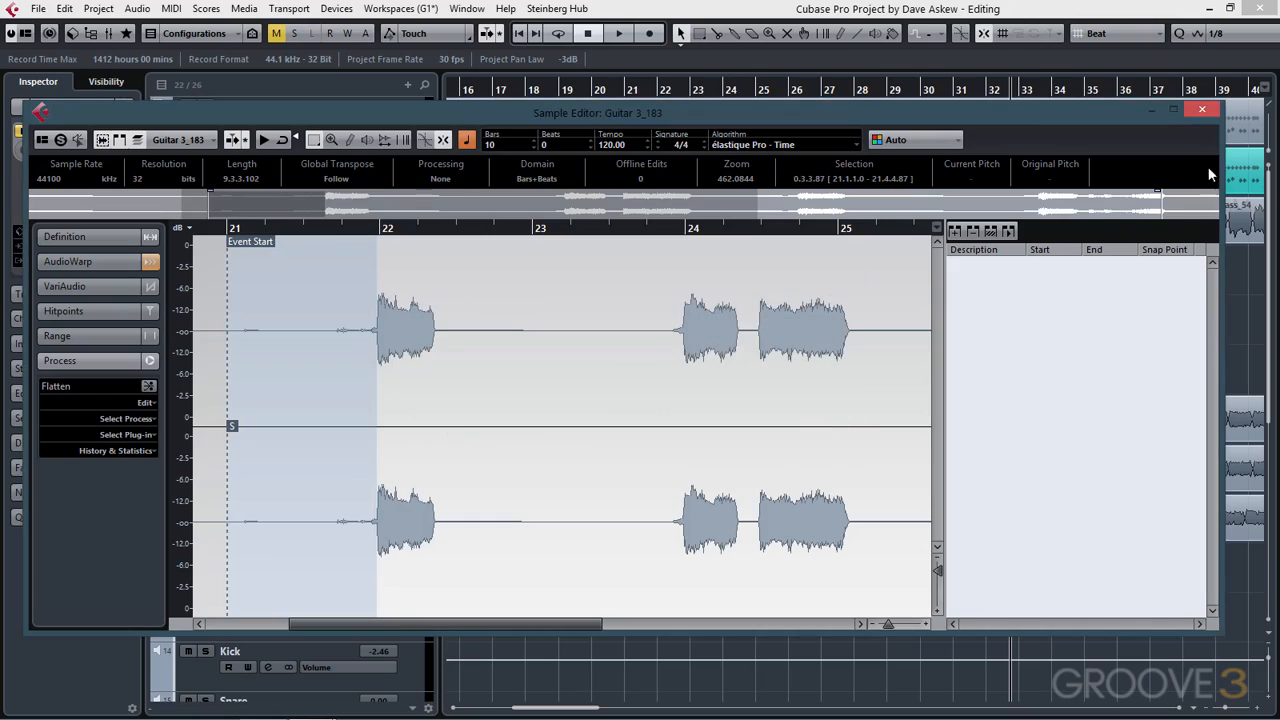
{"action": "left_click", "coordinate": [1203, 109]}
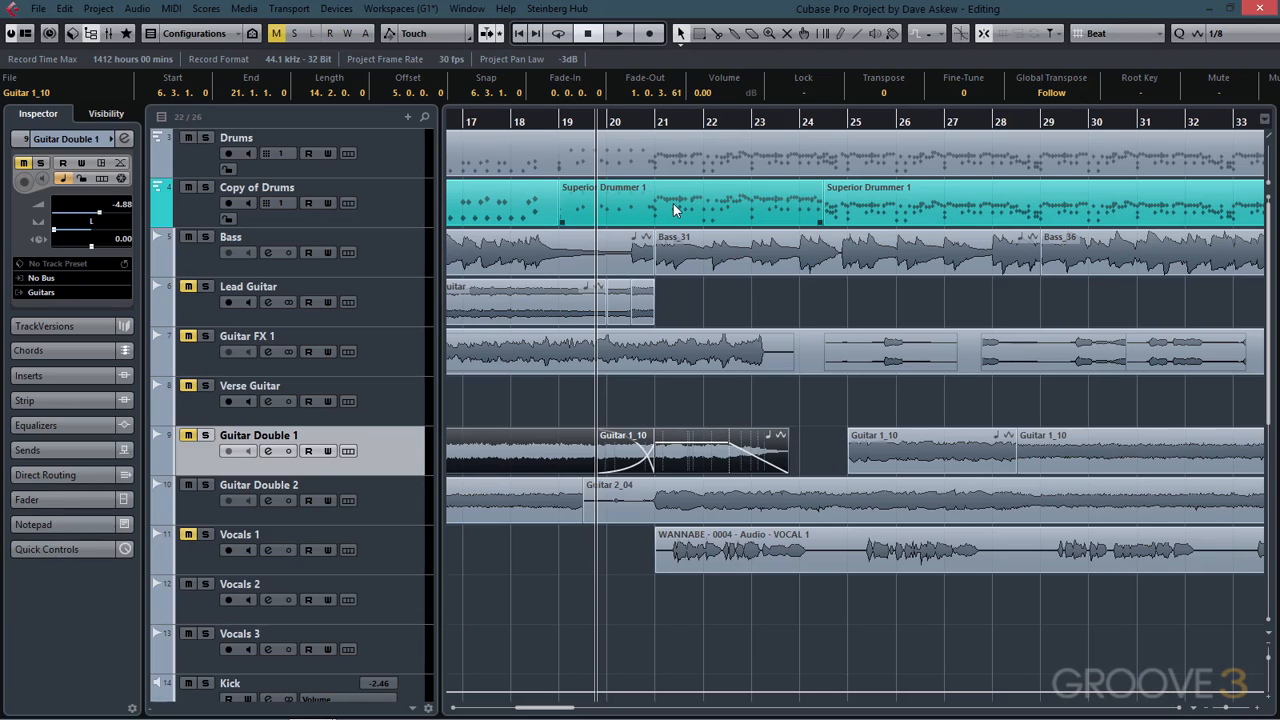
- Open the Superior Drummer 1 MIDI part on the Copy of Drums track in the Key Editor
{"action": "left_click", "coordinate": [681, 207]}
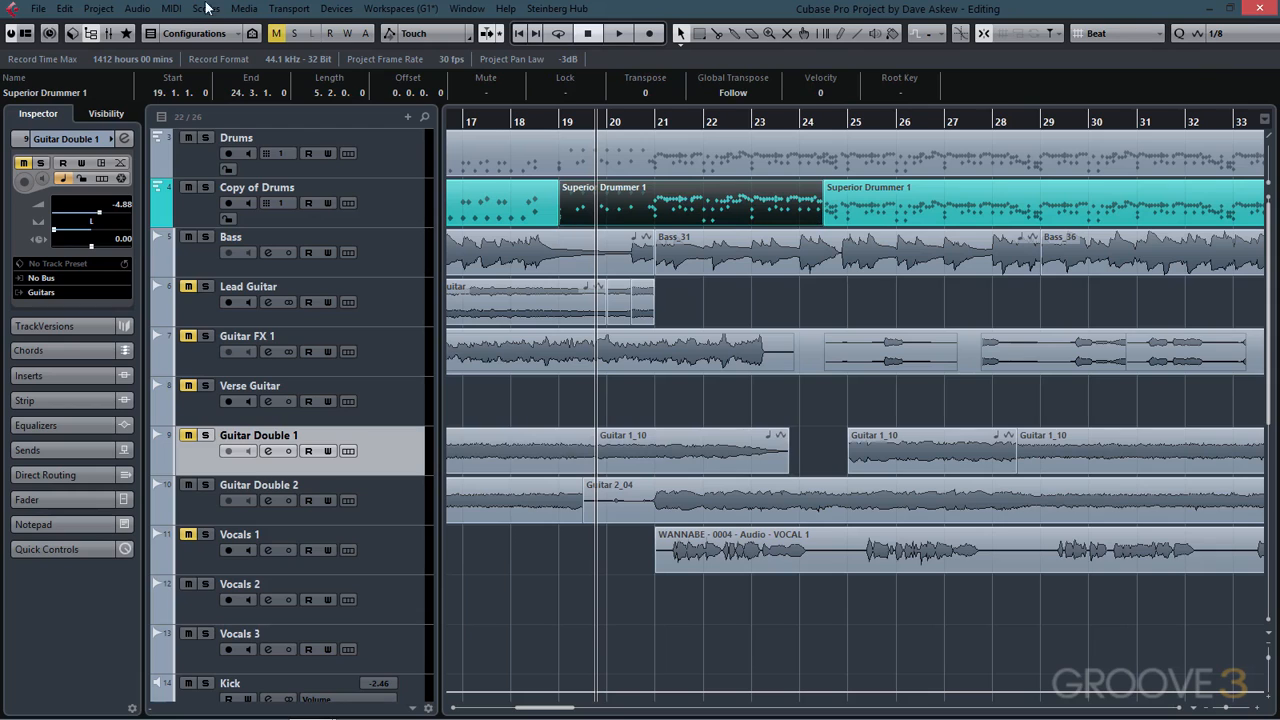
{"action": "left_click", "coordinate": [171, 9]}
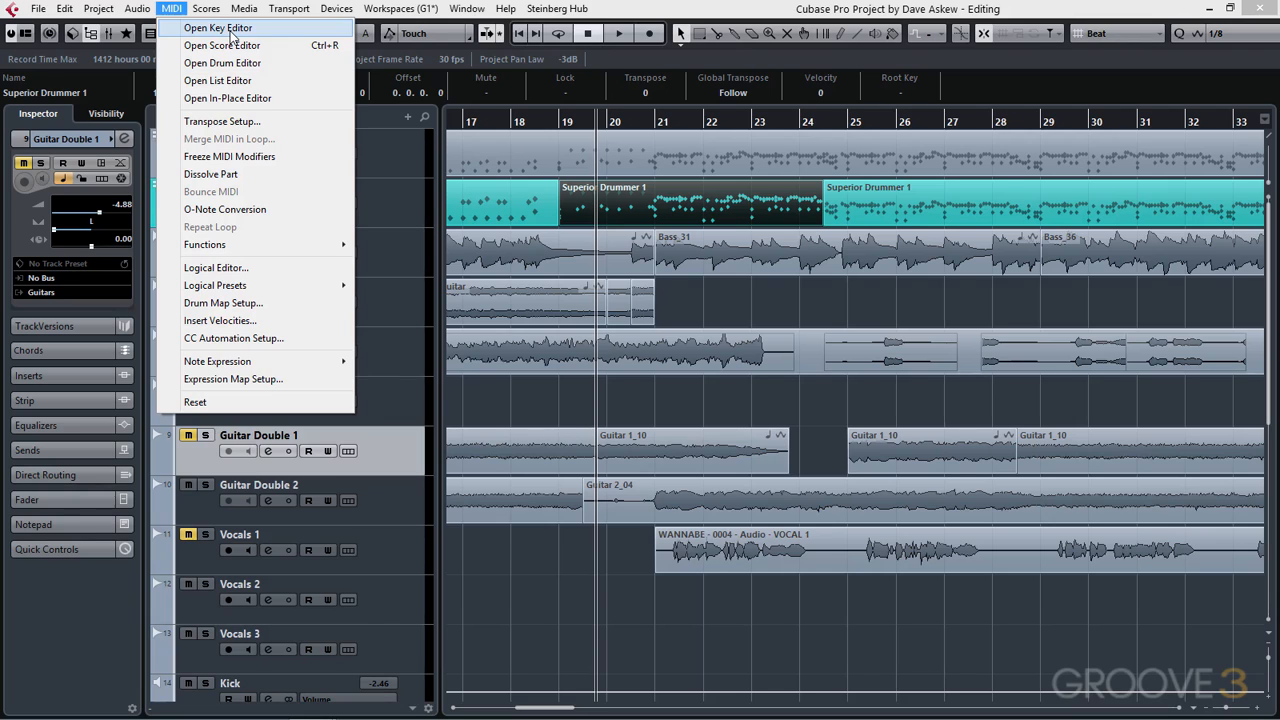
{"action": "left_click", "coordinate": [230, 31]}
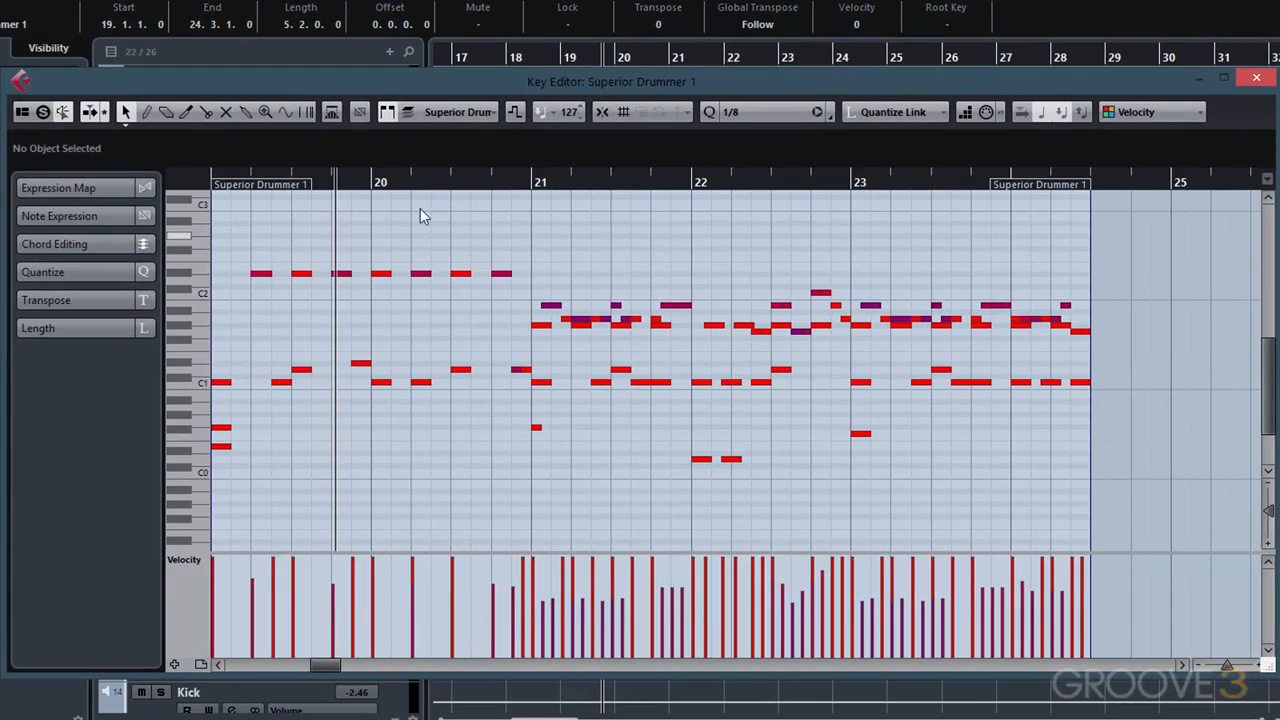
- Move a kick note near bar 20 up to the Hats Closed GM (F#1) pitch, then close the Key Editor
{"action": "left_click", "coordinate": [421, 386]}
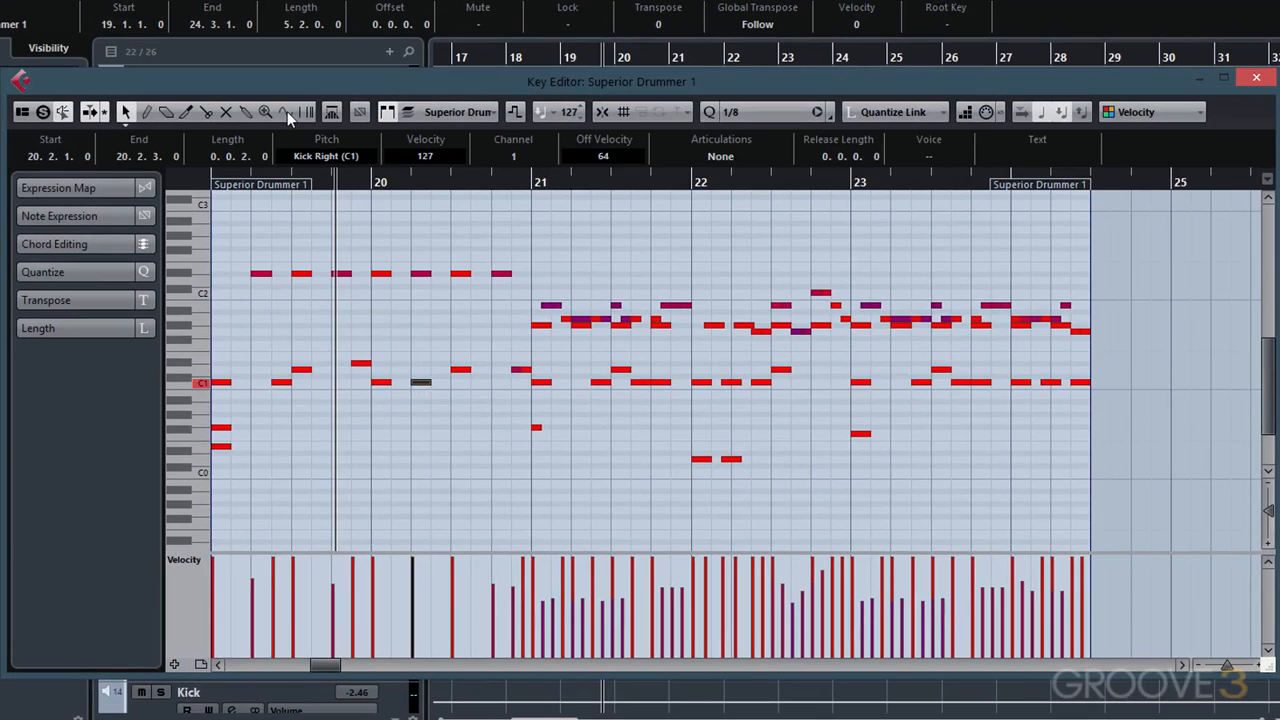
{"action": "left_click", "coordinate": [127, 110]}
{"action": "left_click_drag", "start_coordinate": [430, 381], "coordinate": [429, 354]}
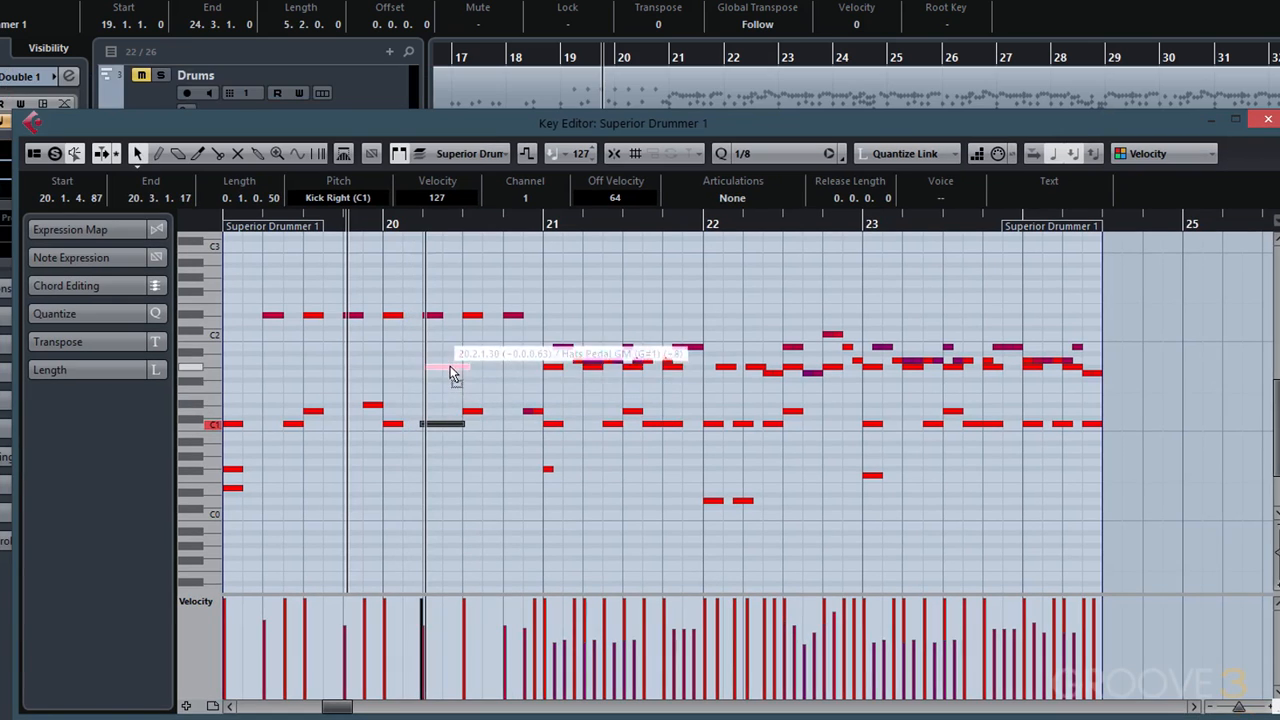
{"action": "left_click_drag", "start_coordinate": [446, 368], "coordinate": [478, 380]}
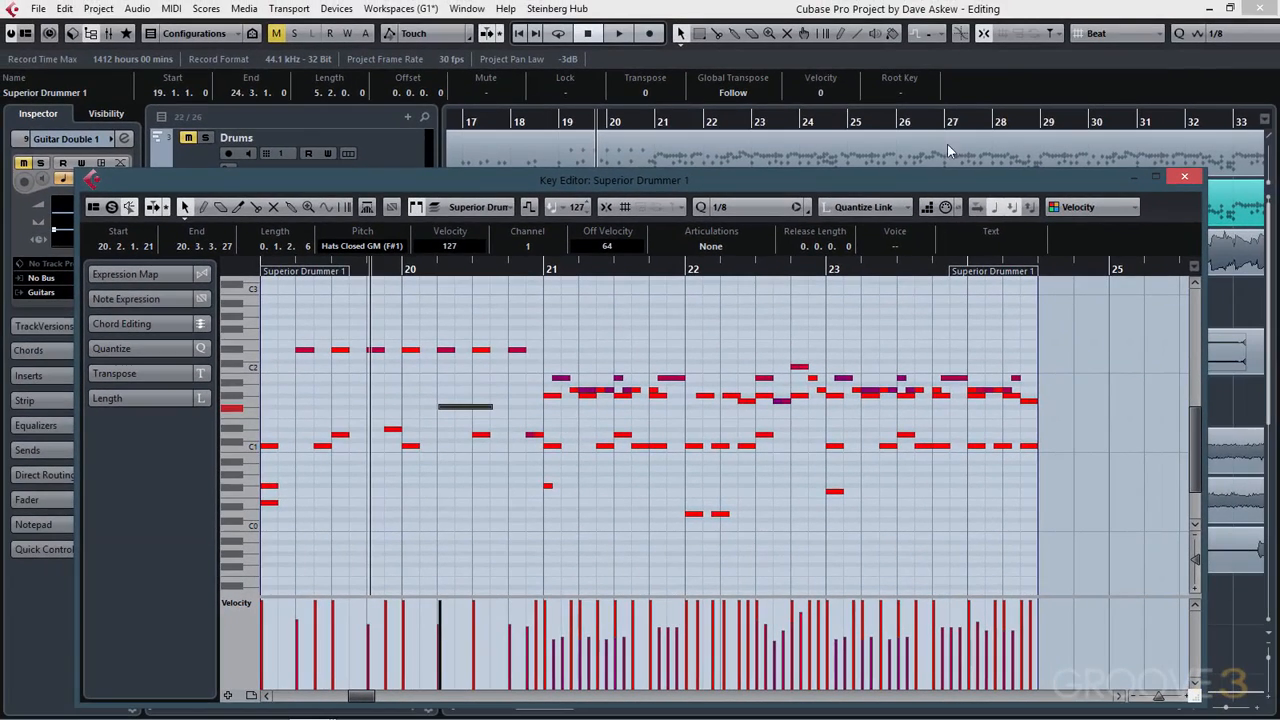
{"action": "left_click", "coordinate": [1184, 176]}
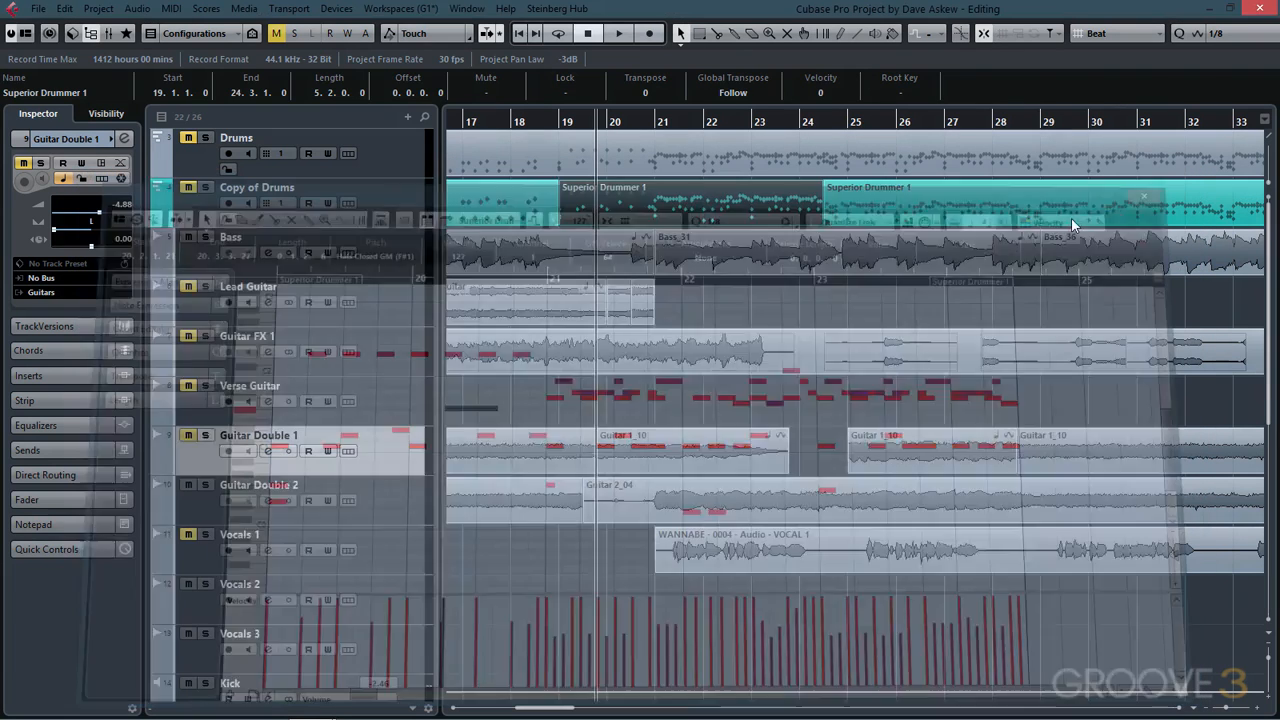
- Delete the two later Guitar 1_10 events, one by selection and one with the Erase tool, then undo both deletions
{"action": "left_click", "coordinate": [913, 452]}
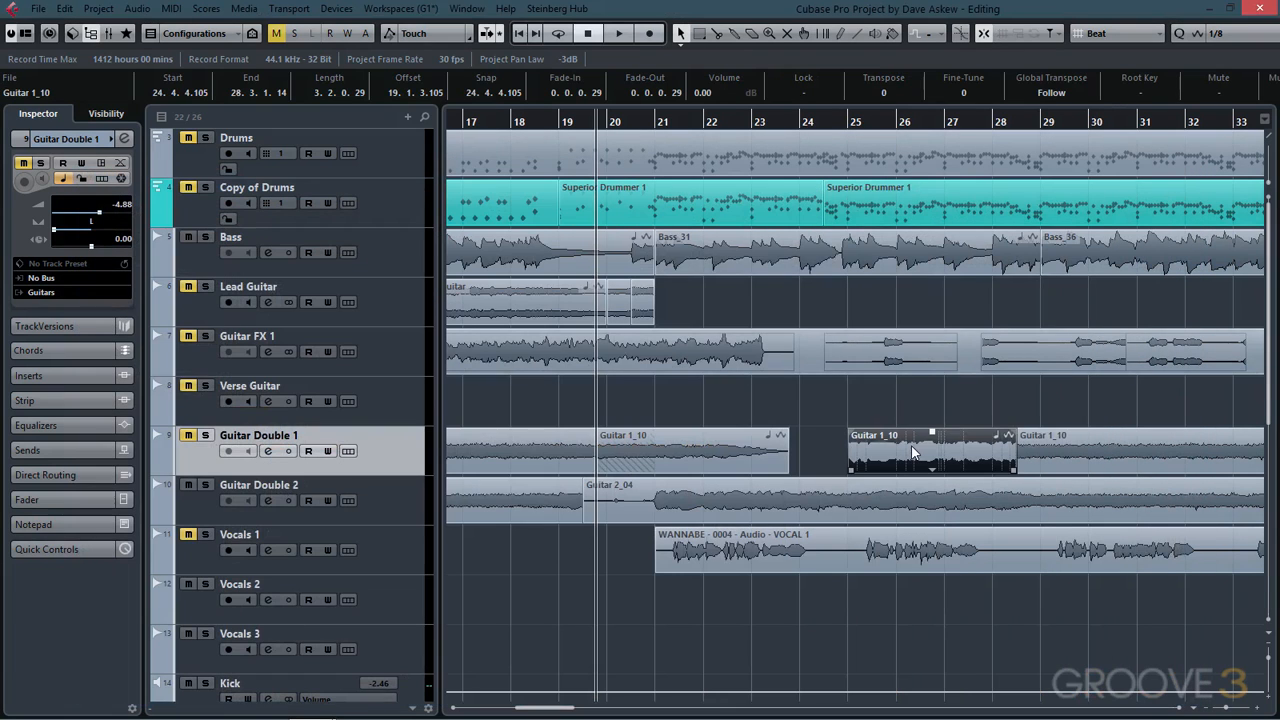
{"action": "key", "text": "Delete"}
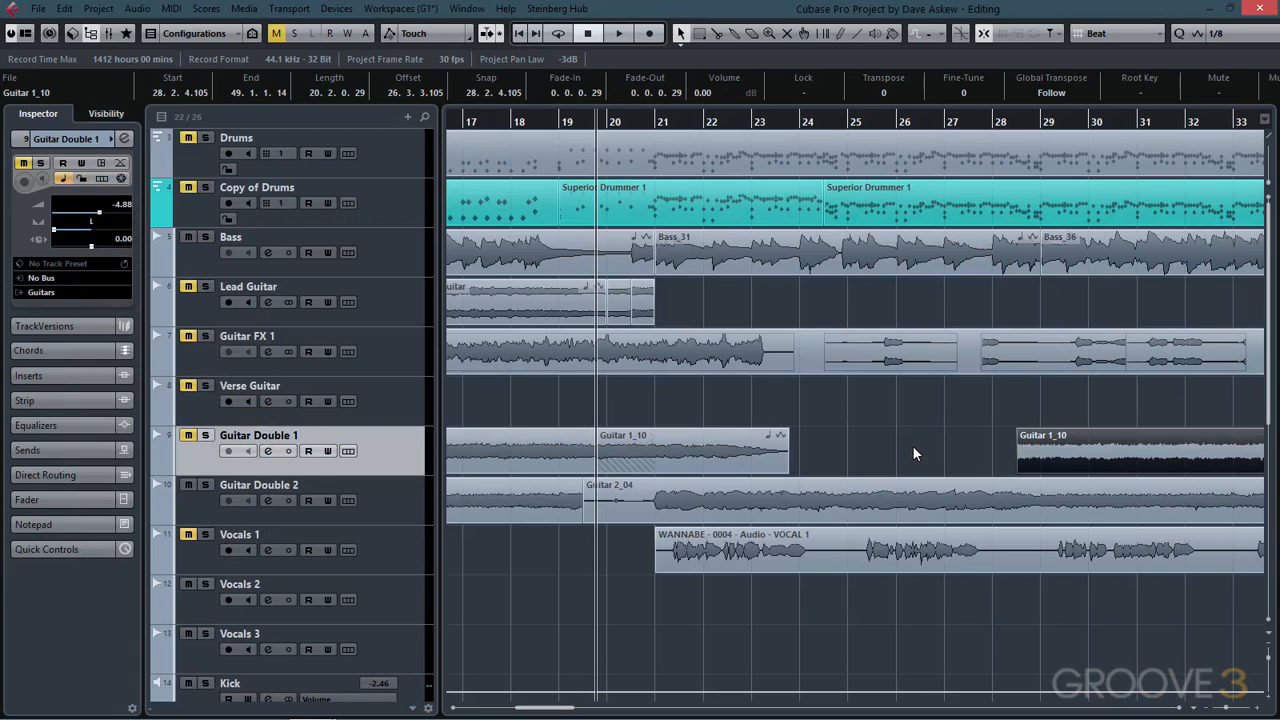
{"action": "left_click", "coordinate": [752, 33]}
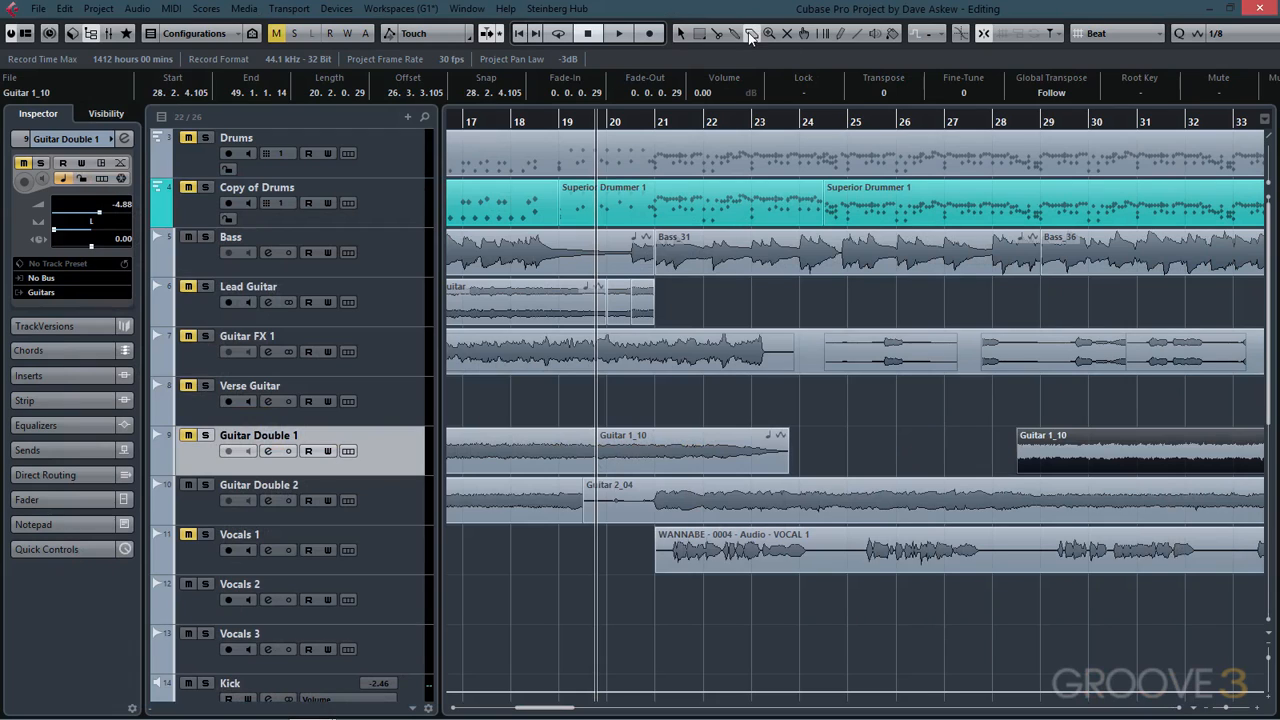
{"action": "left_click", "coordinate": [1096, 455]}
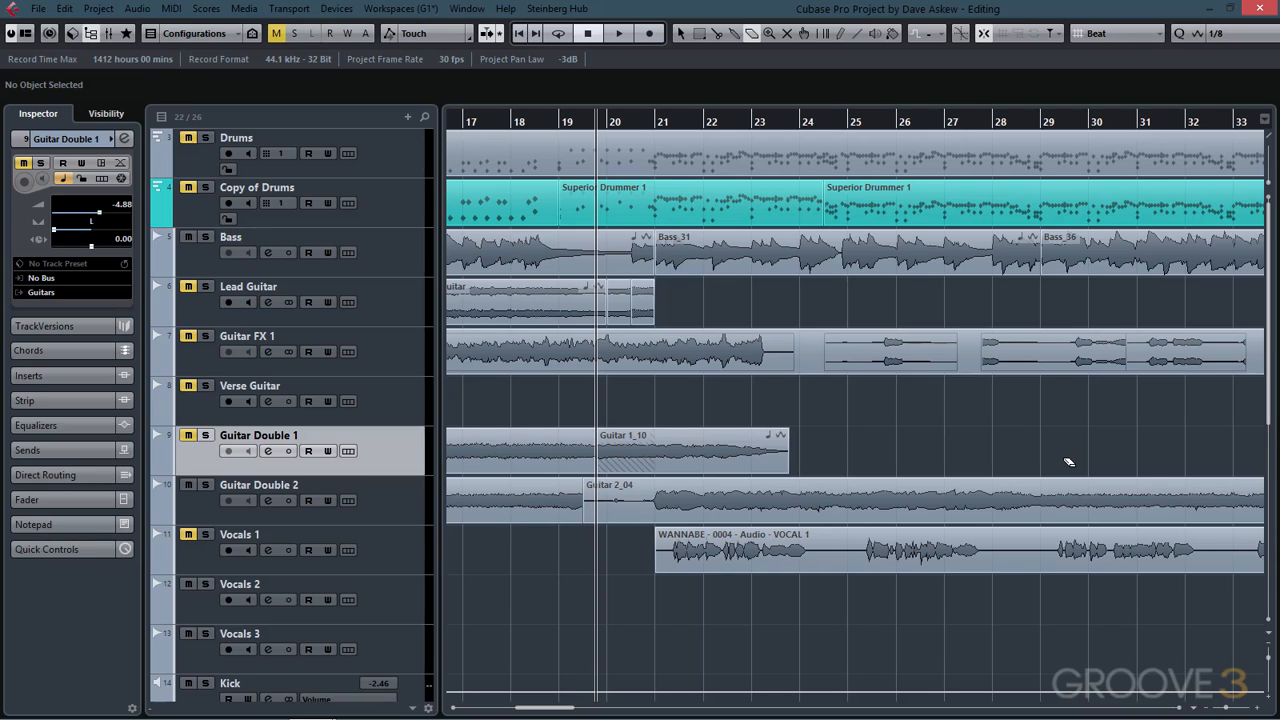
{"action": "key", "text": "ctrl+z"}
{"action": "key", "text": "ctrl+z"}
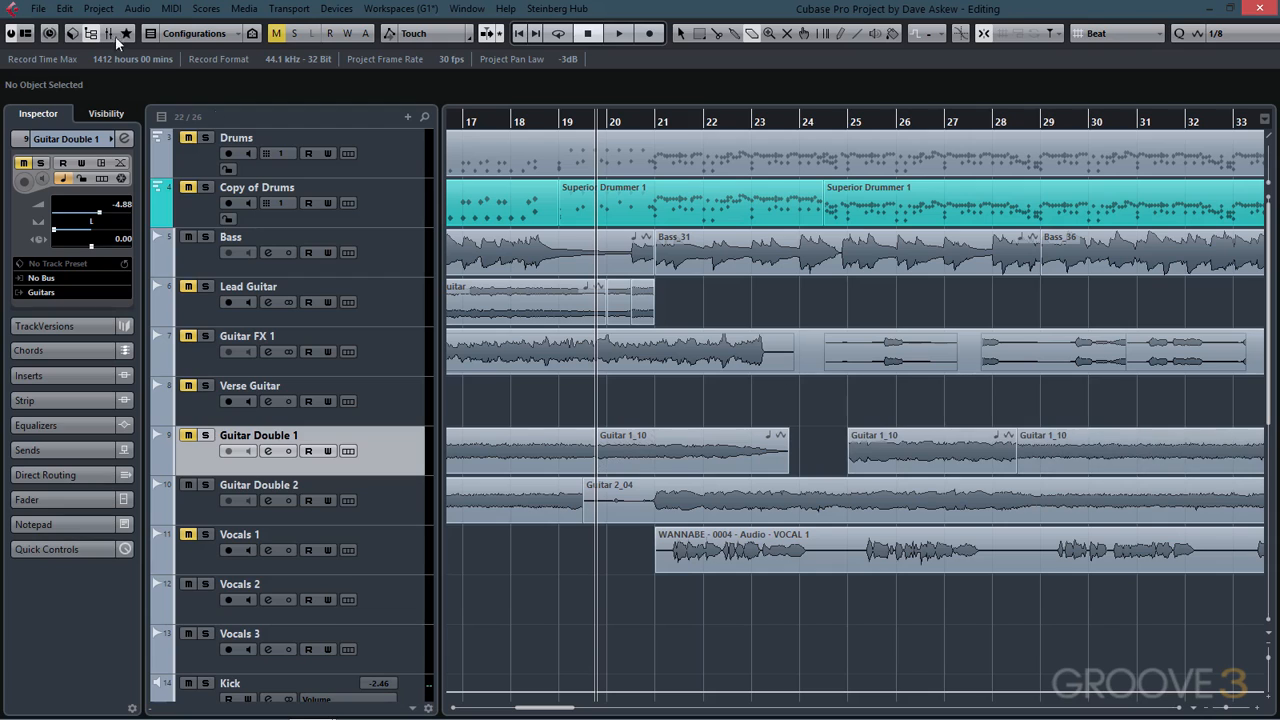
- Split the Guitar 1_10 event on Guitar Double 1 at three points between bars 25 and 28 with the Split tool
{"action": "left_click", "coordinate": [62, 9]}
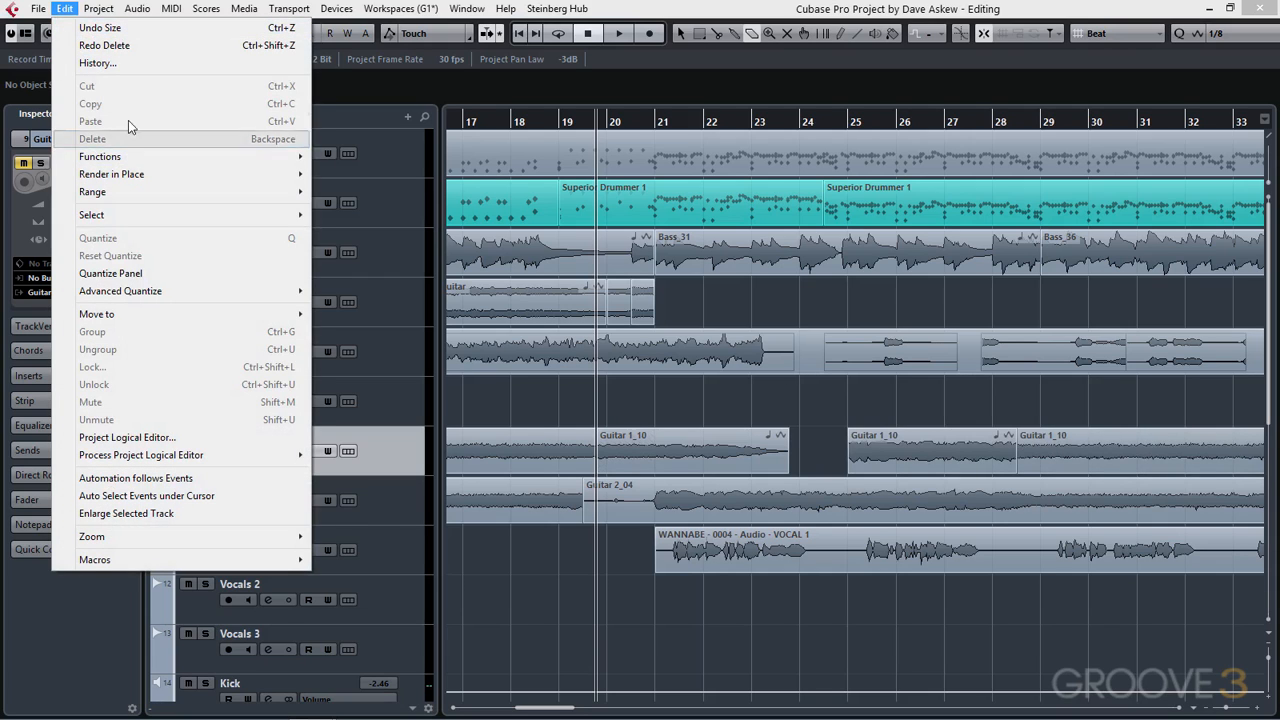
{"action": "left_click", "coordinate": [732, 425]}
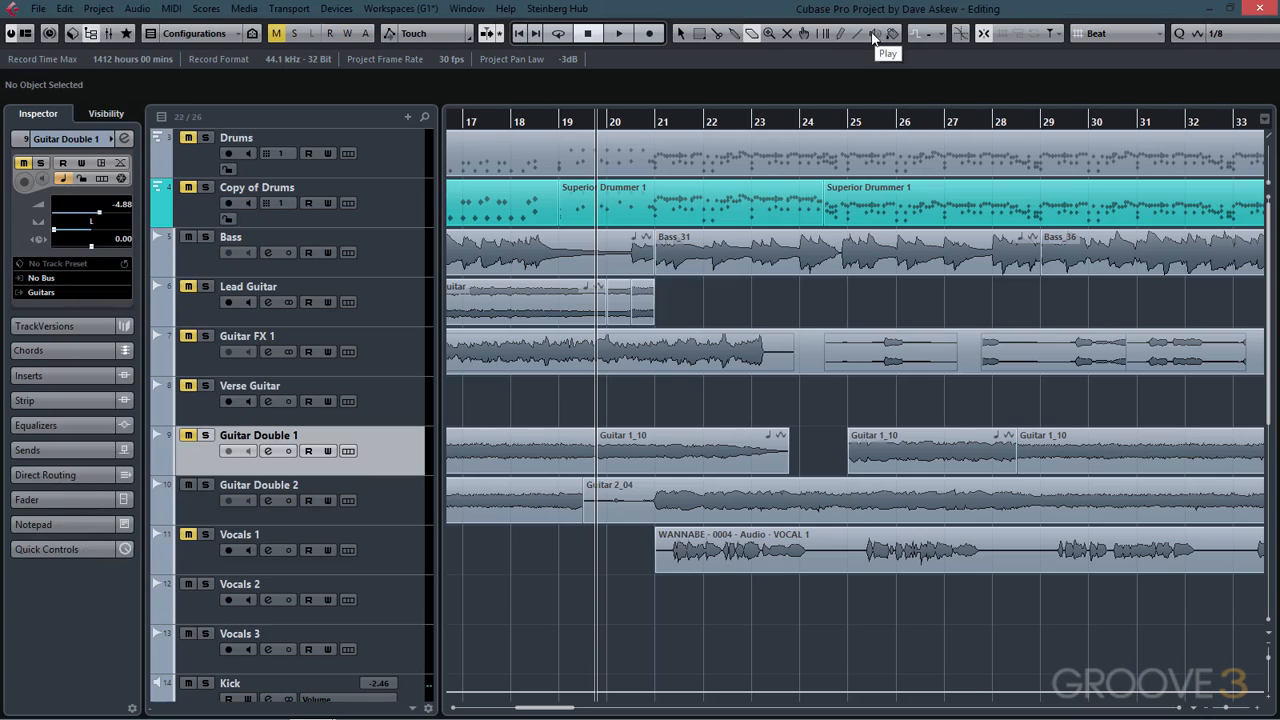
{"action": "left_click", "coordinate": [716, 33]}
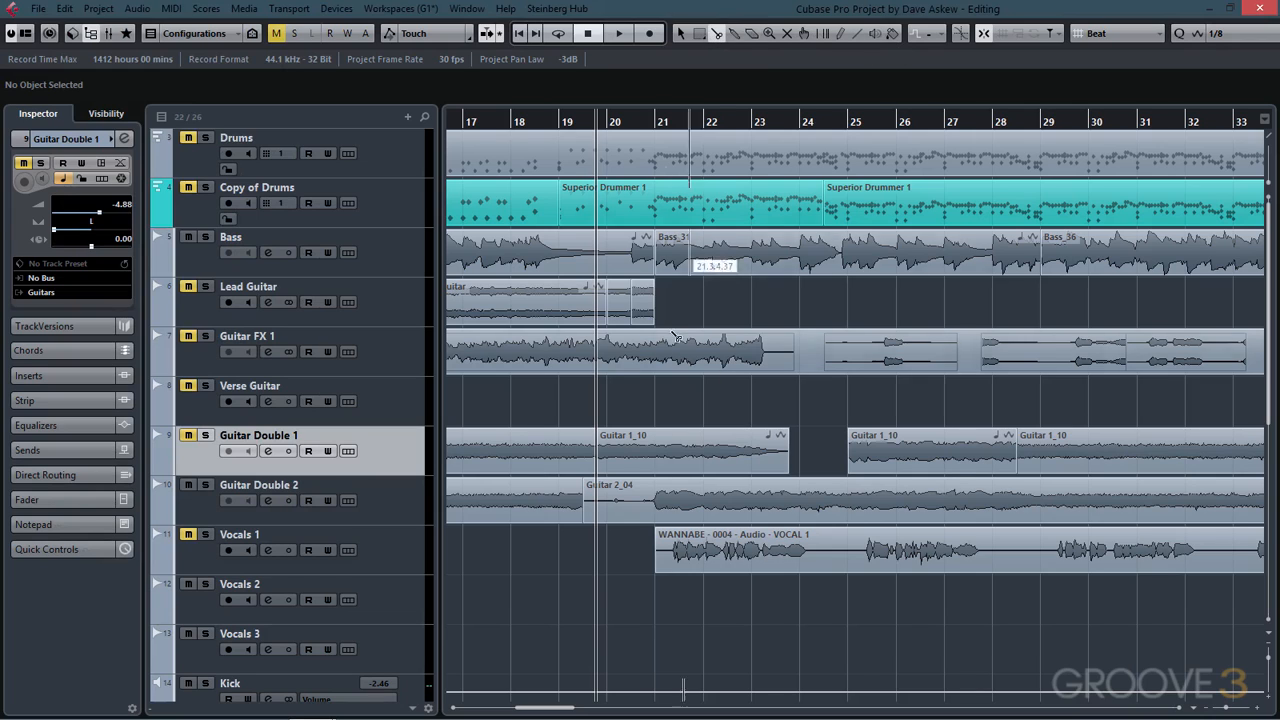
{"action": "left_click", "coordinate": [892, 455]}
{"action": "left_click", "coordinate": [947, 457]}
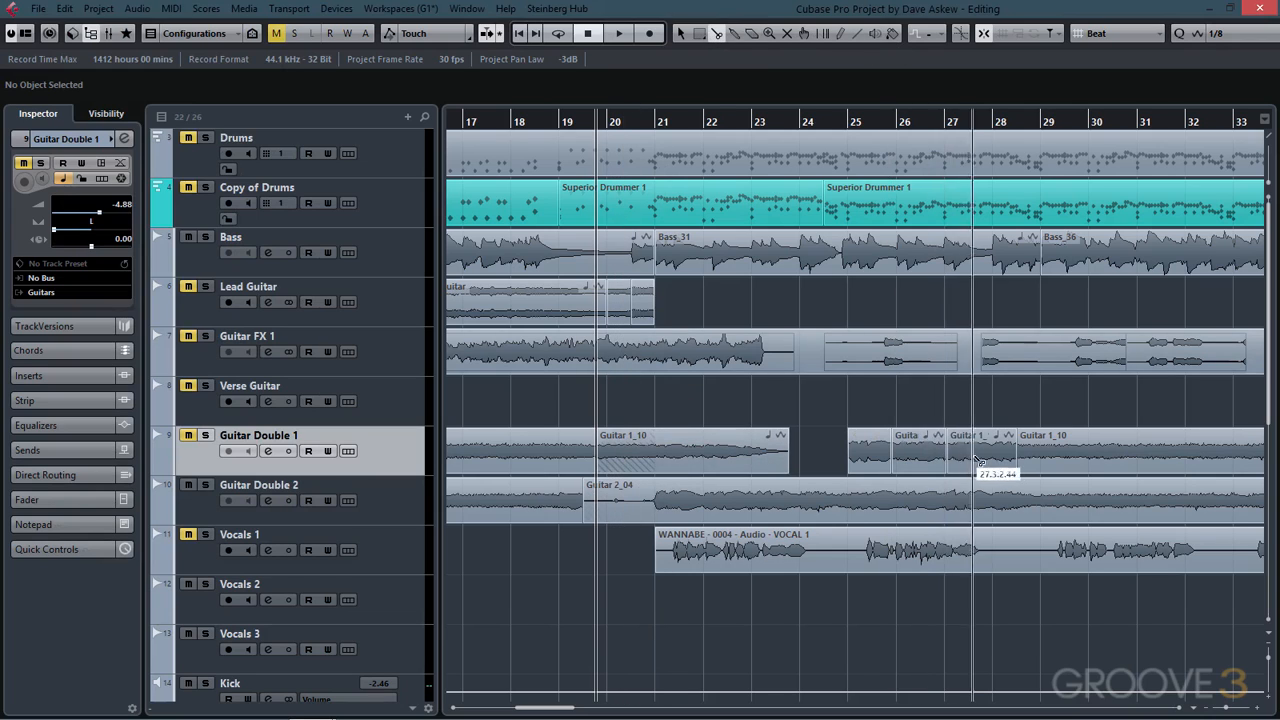
{"action": "left_click", "coordinate": [984, 458]}
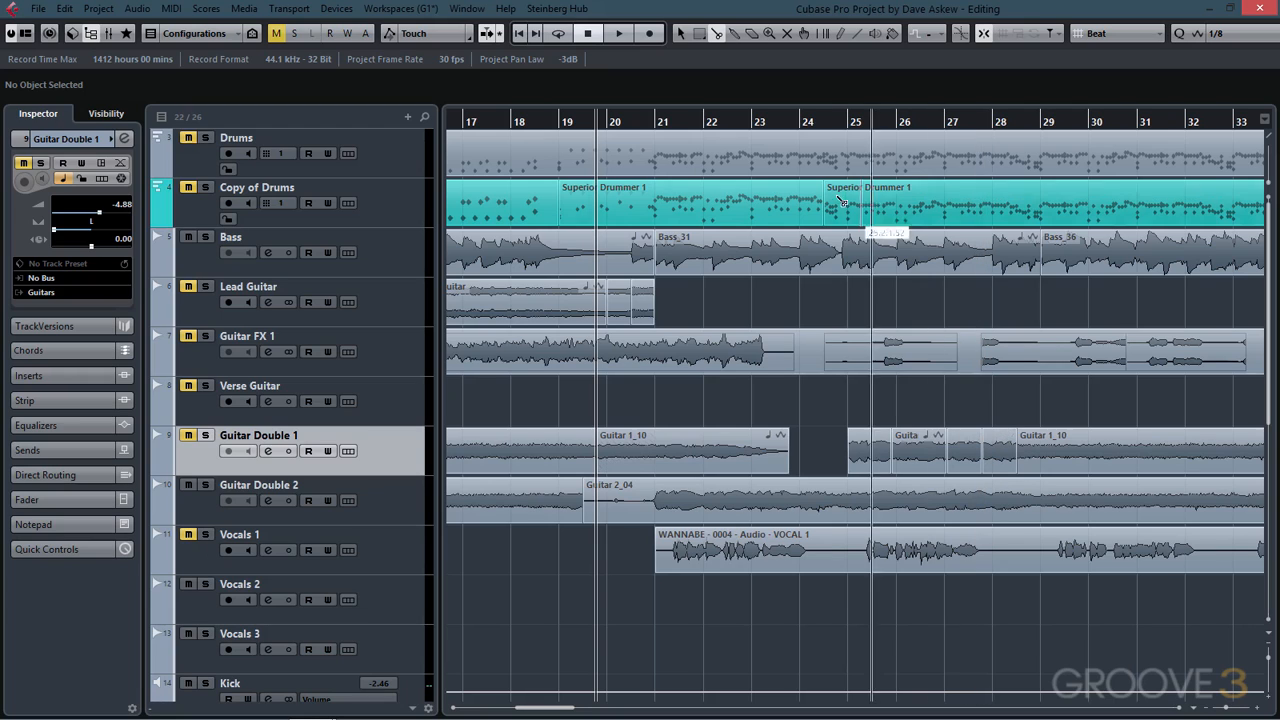
- Mute two of the new split pieces with the Mute tool and then unmute them again
{"action": "left_click", "coordinate": [791, 34]}
{"action": "left_click", "coordinate": [914, 446]}
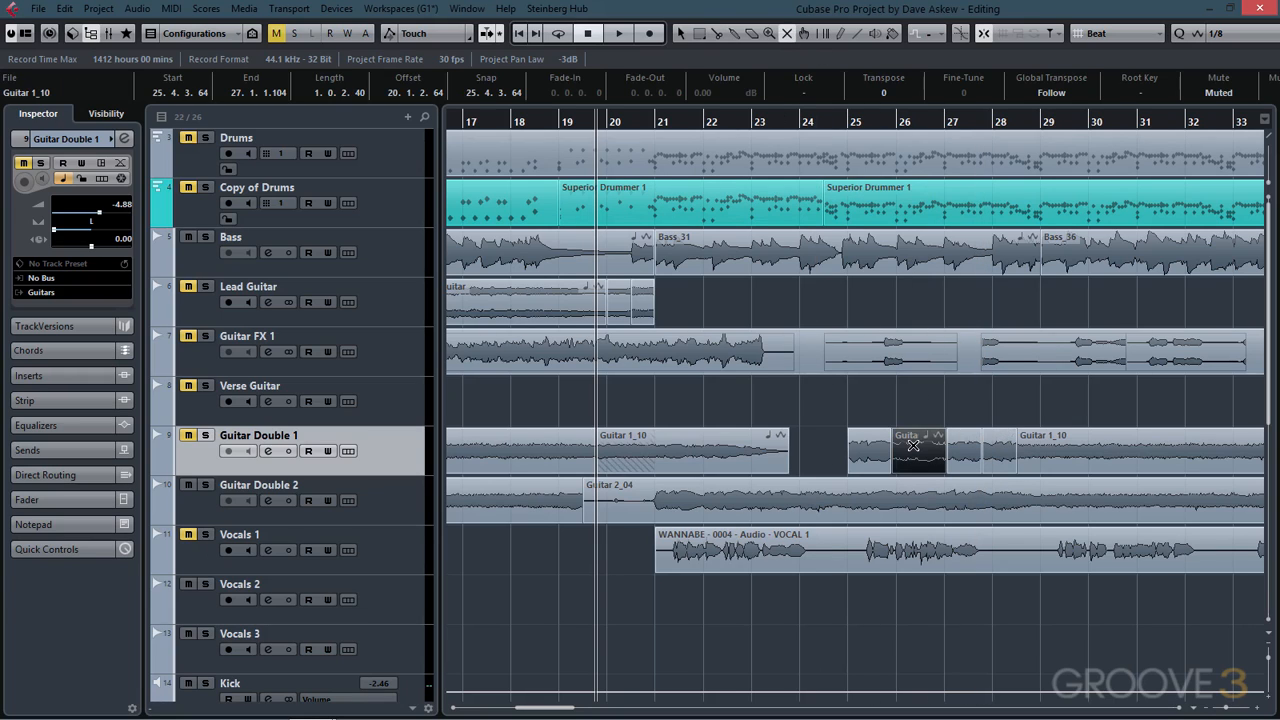
{"action": "left_click", "coordinate": [1002, 455]}
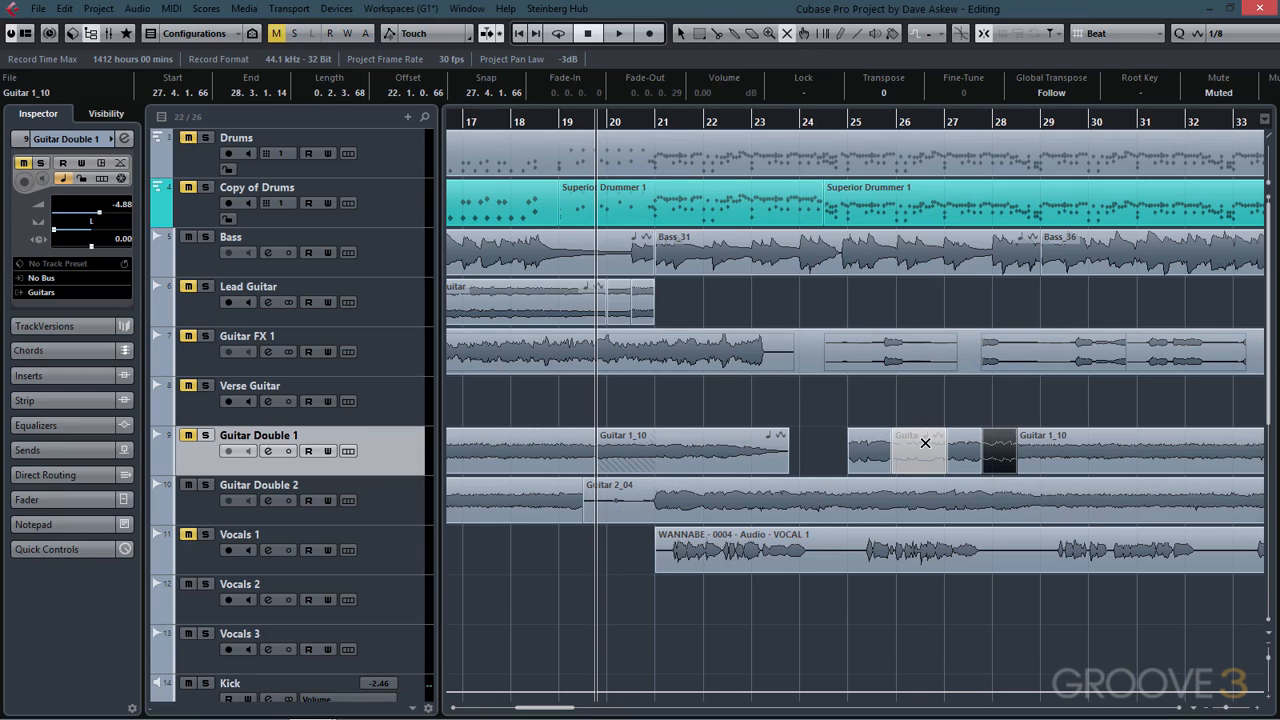
{"action": "left_click", "coordinate": [924, 444]}
{"action": "left_click", "coordinate": [1006, 453]}
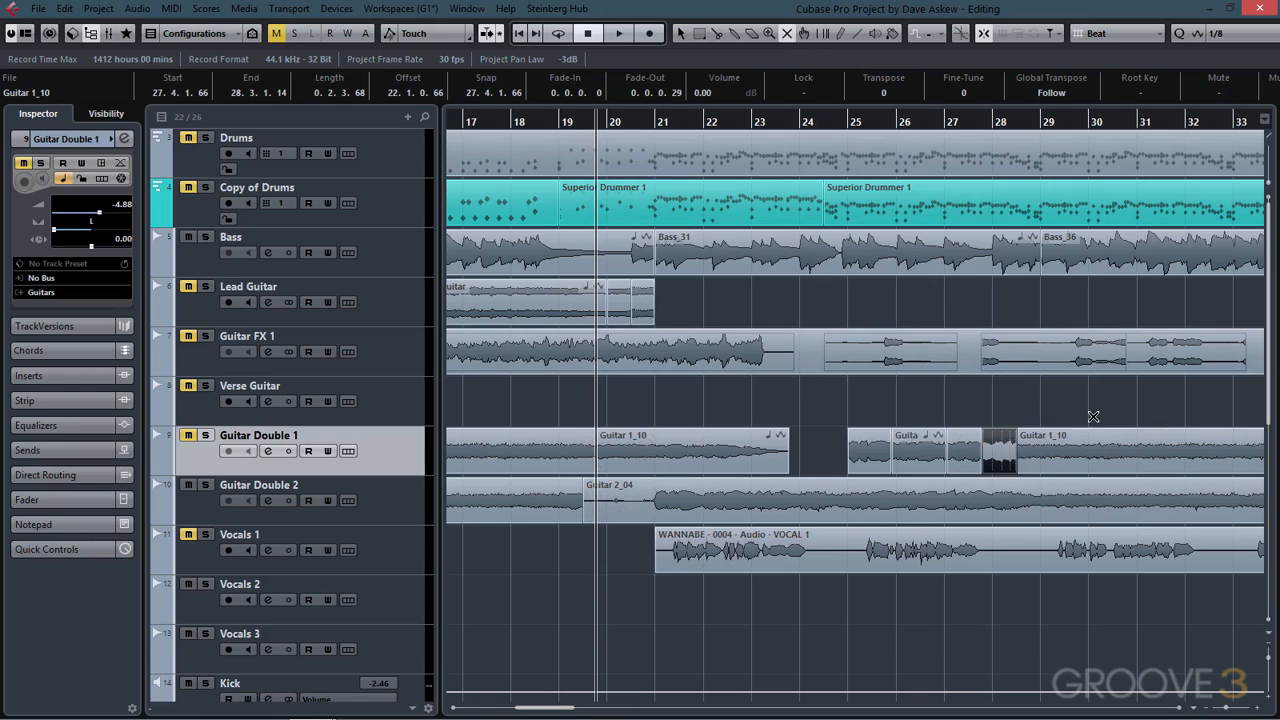
- Audition the vocal, Guitar 2_04, Guitar 1_10 and bass events with the Play tool
{"action": "left_click", "coordinate": [876, 33]}
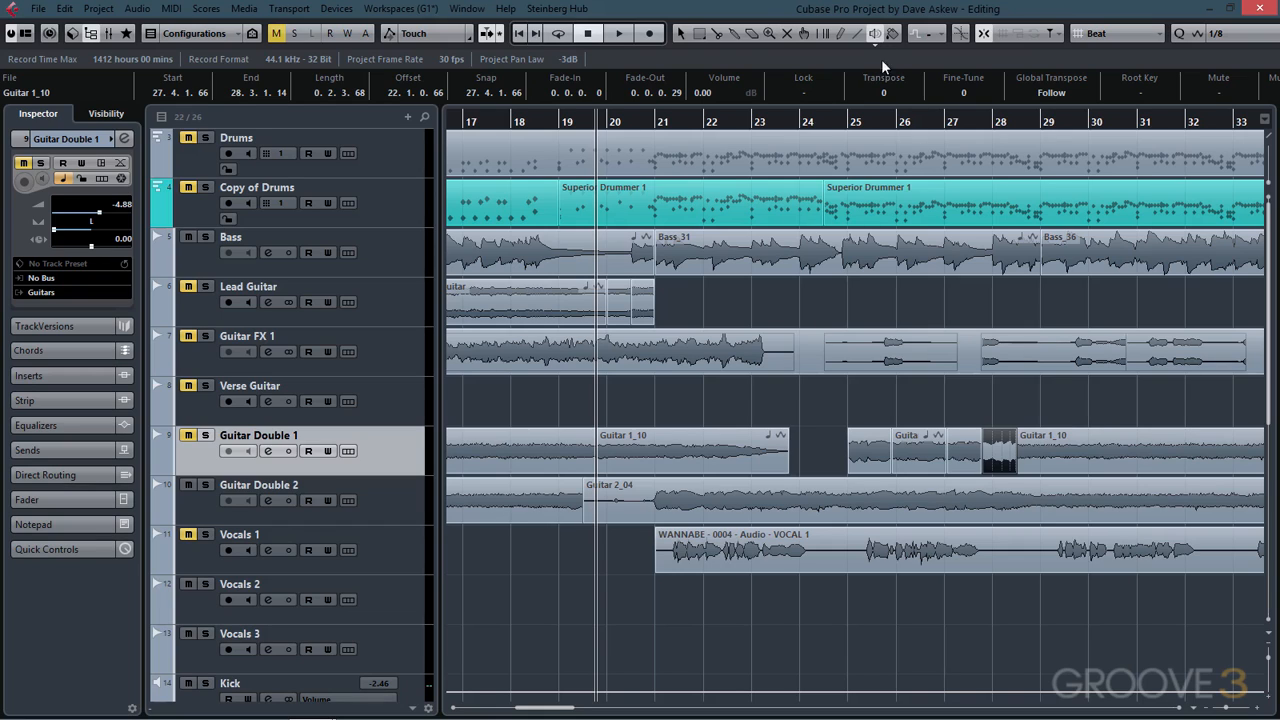
{"action": "left_click", "coordinate": [766, 548]}
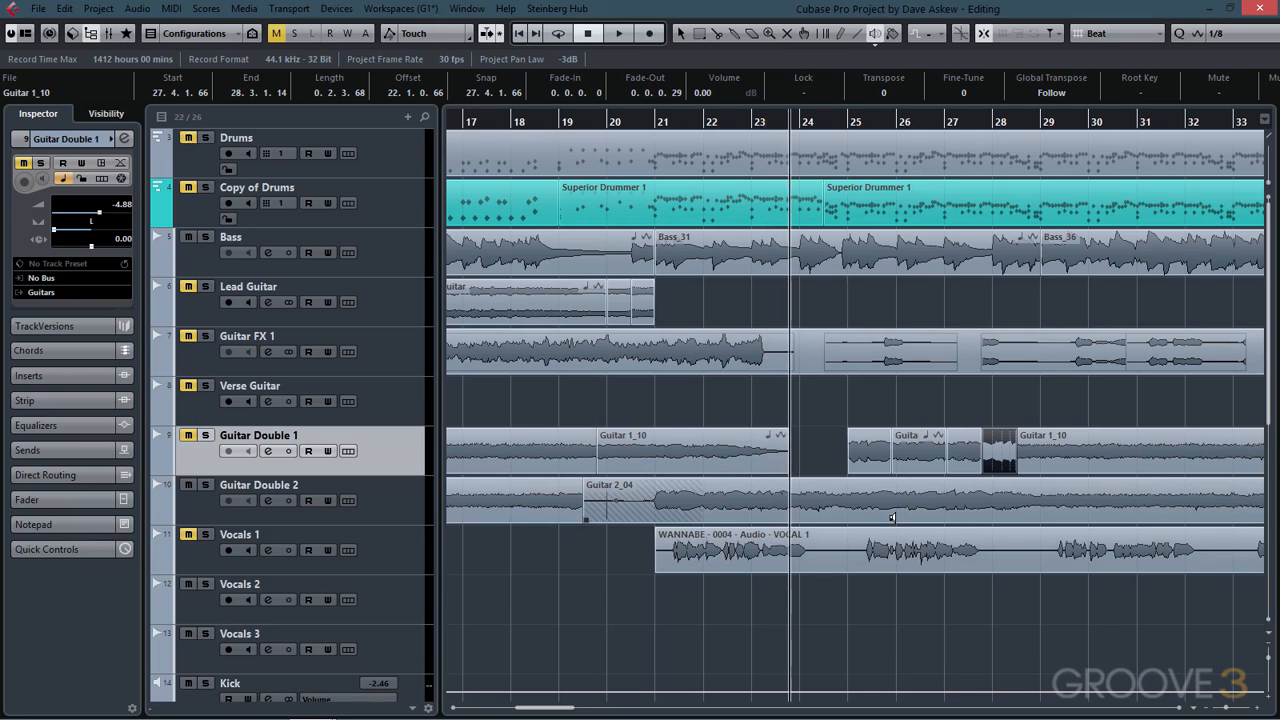
{"action": "left_click", "coordinate": [892, 517]}
{"action": "left_click", "coordinate": [1067, 455]}
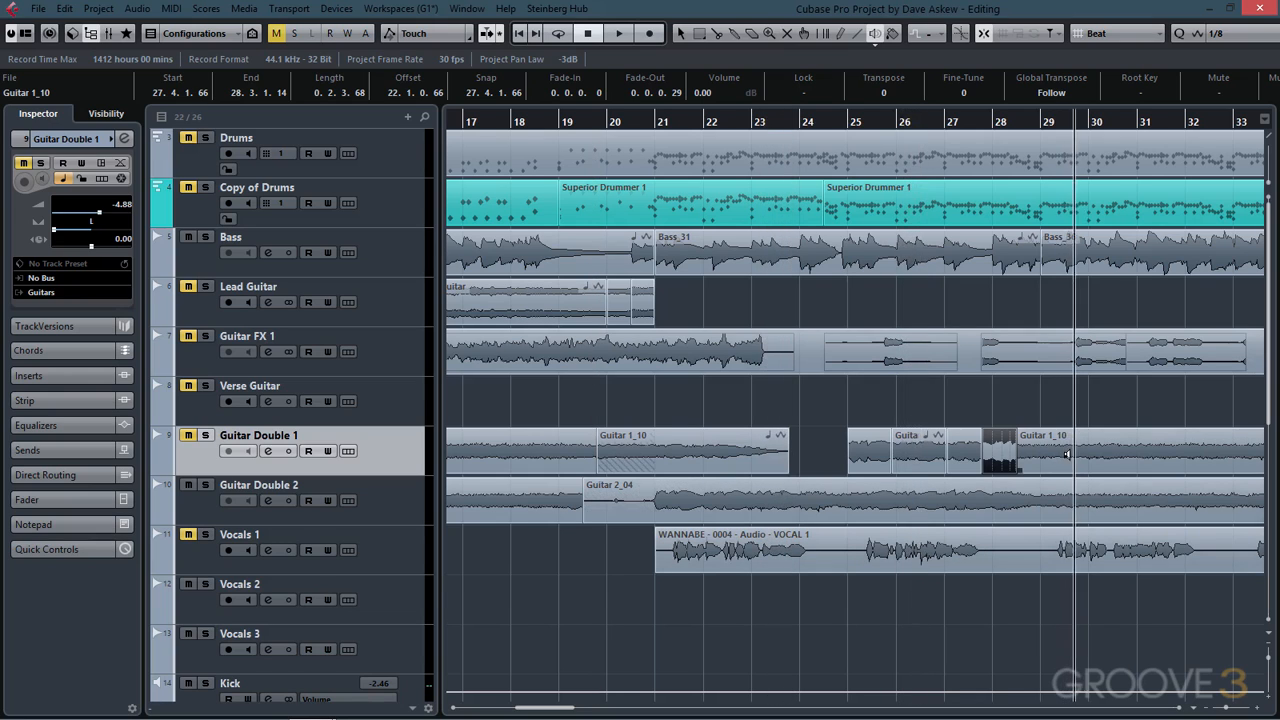
{"action": "left_click", "coordinate": [934, 246]}
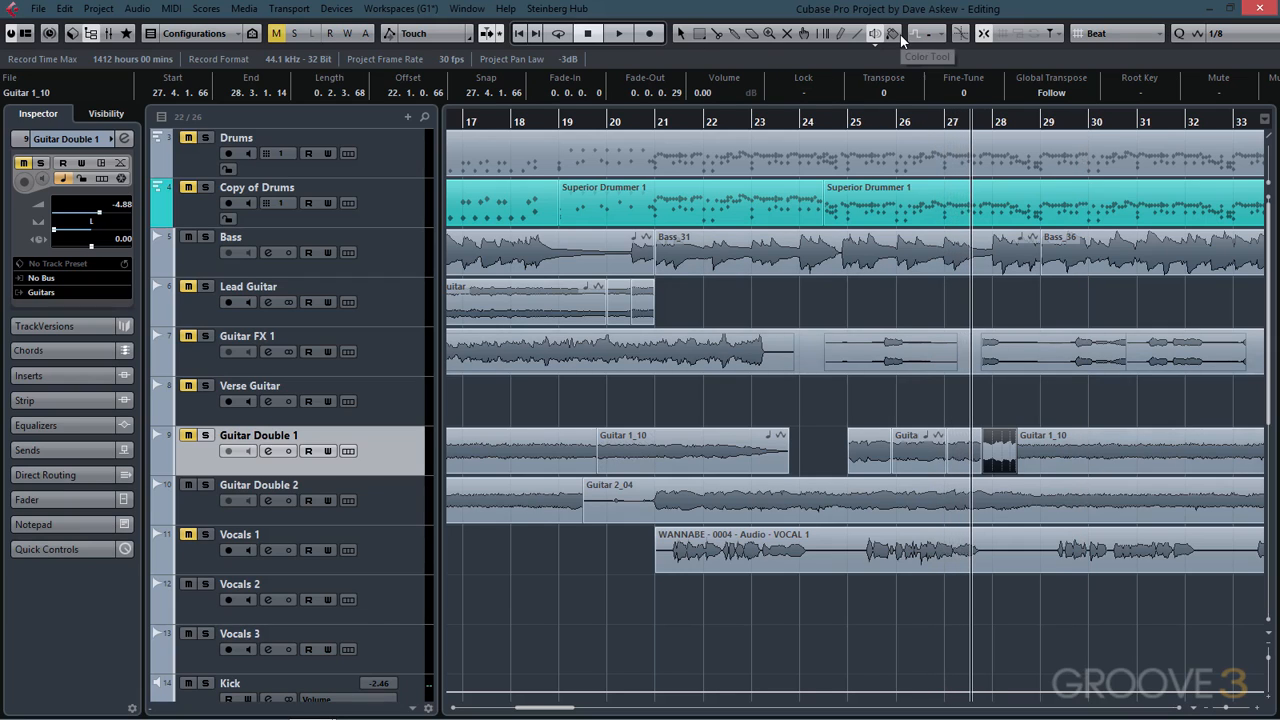
- Select the first split piece near bar 25 and colour it with Color 1
{"action": "left_click", "coordinate": [680, 33]}
{"action": "left_click", "coordinate": [872, 450]}
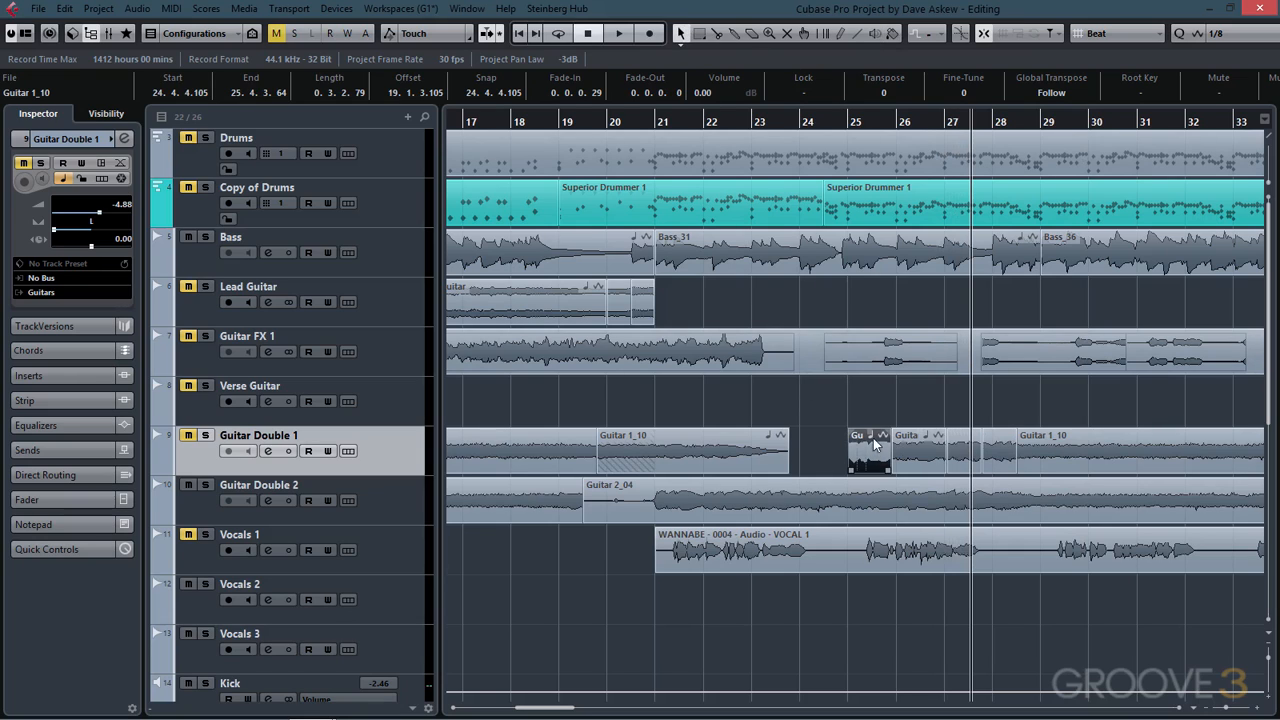
{"action": "left_click", "coordinate": [893, 34]}
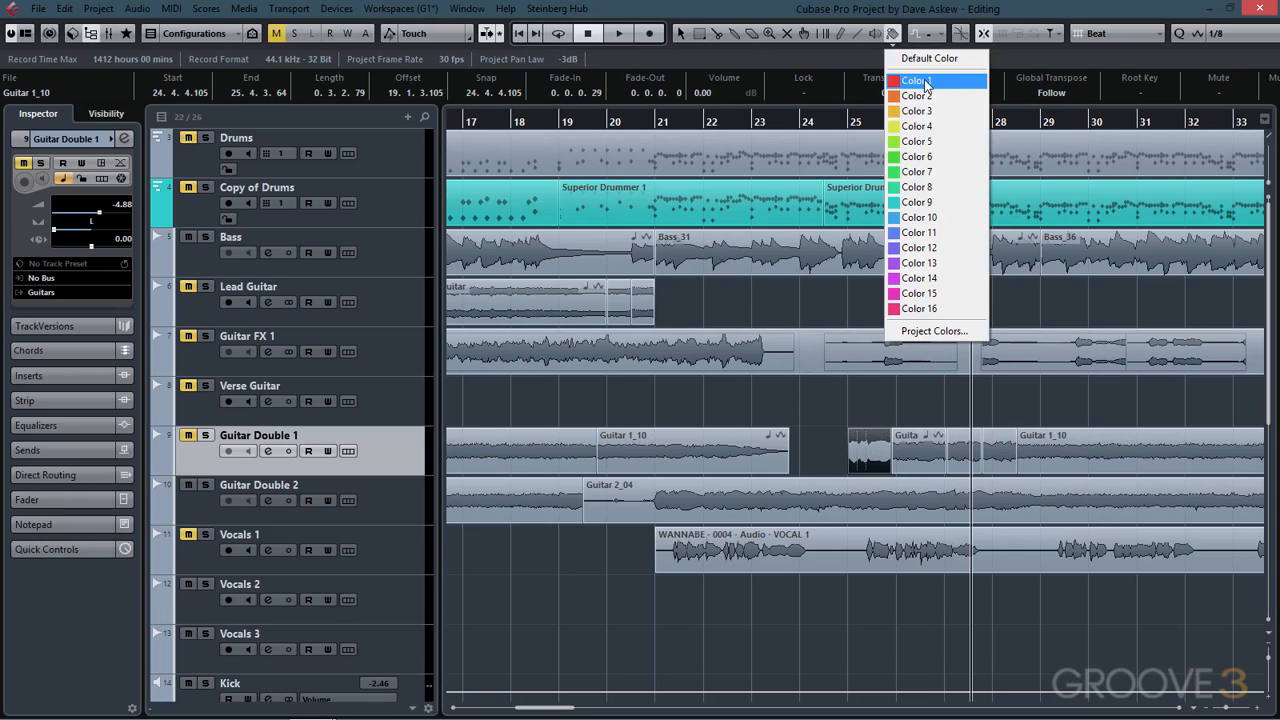
{"action": "left_click", "coordinate": [925, 82]}
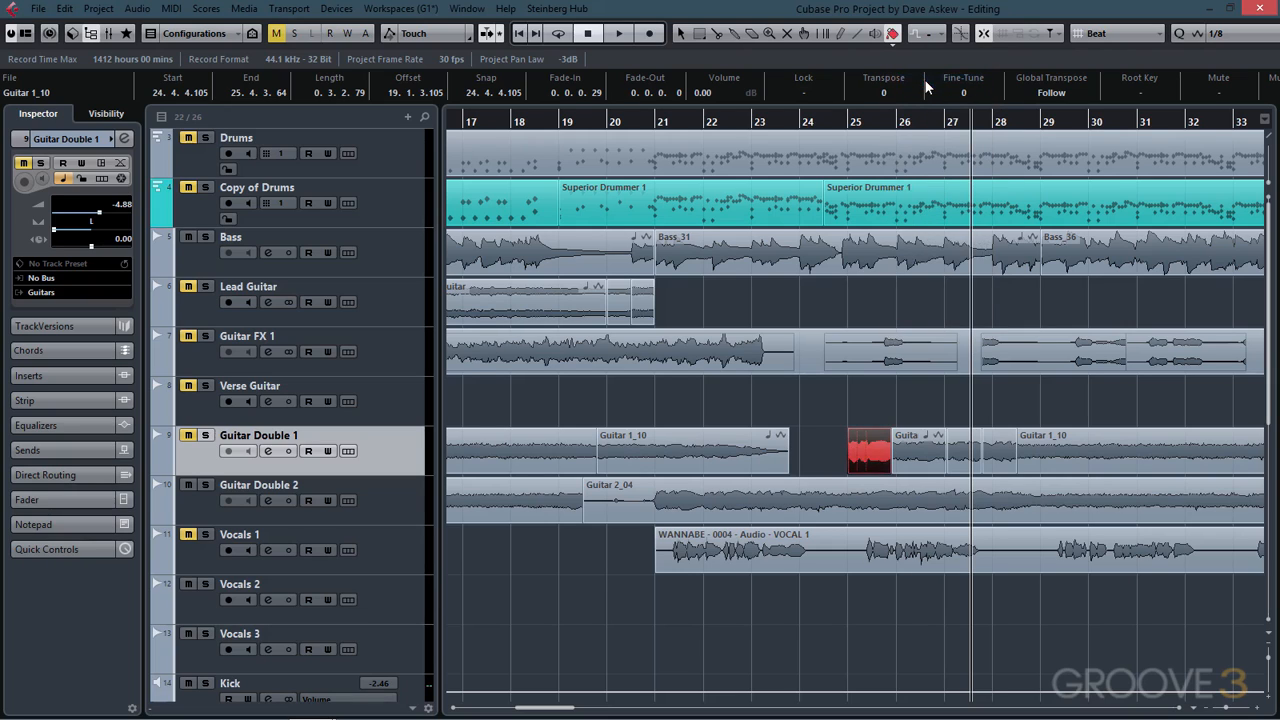
- Paint the split piece near bar 27 with Color 1 and recolour the first Guitar 1_10 event with Color 9
{"action": "left_click", "coordinate": [964, 455]}
{"action": "left_click", "coordinate": [770, 455]}
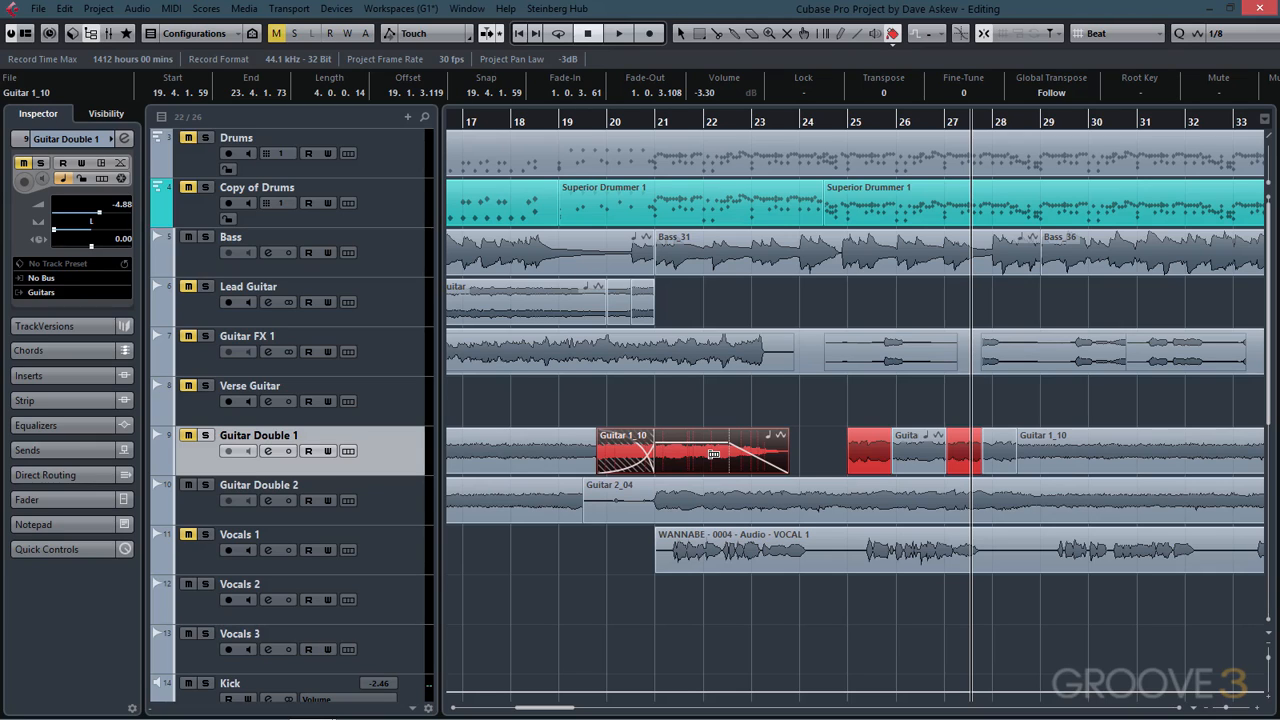
{"action": "left_click", "coordinate": [713, 454], "text": "ctrl"}
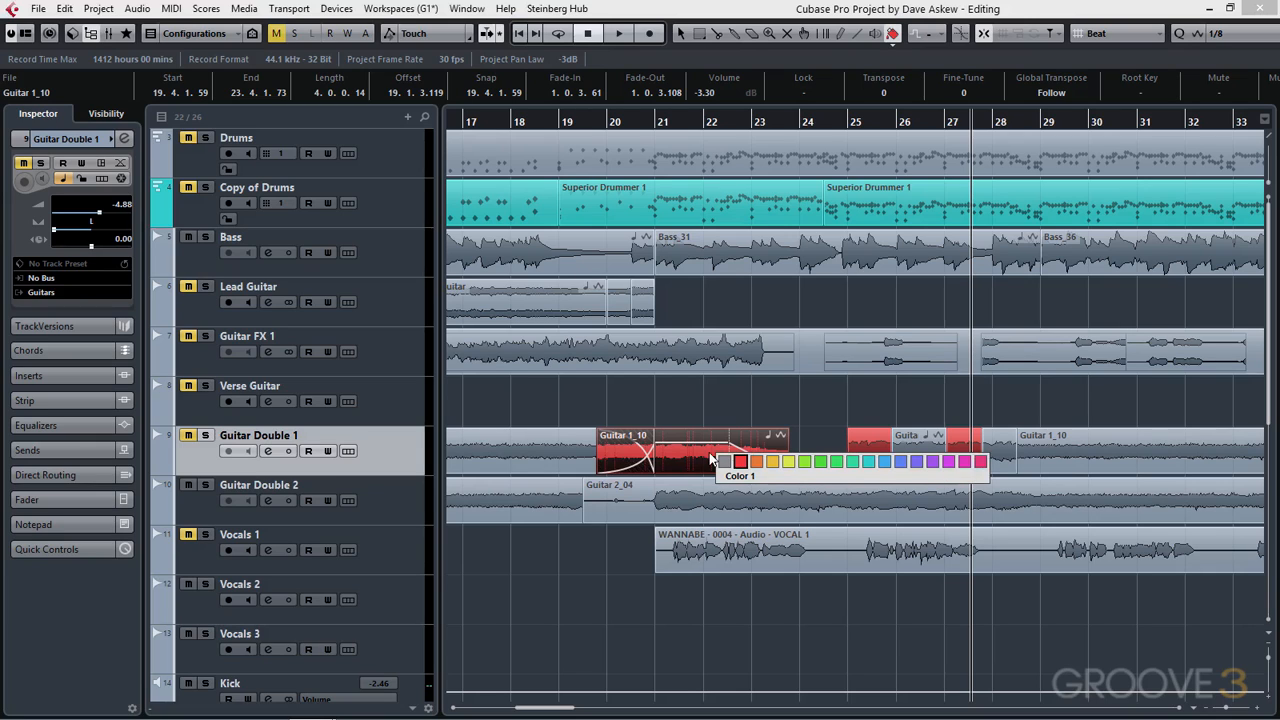
{"action": "left_click", "coordinate": [868, 462]}
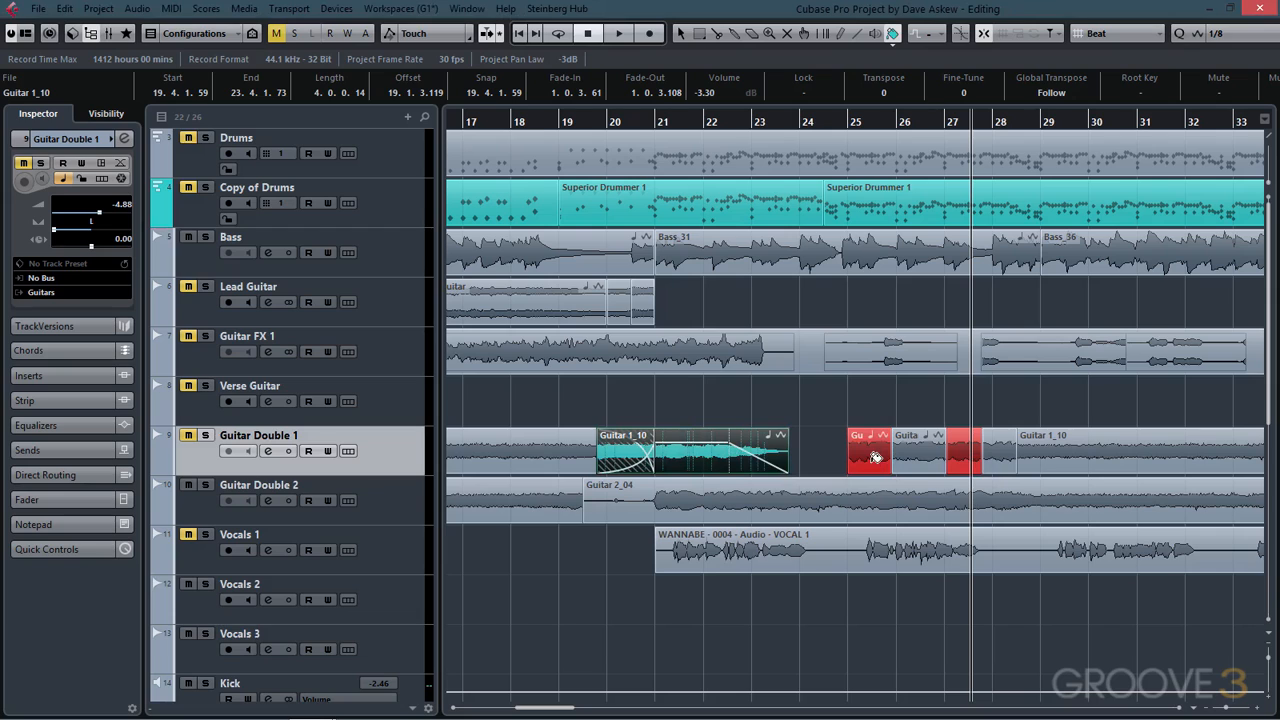